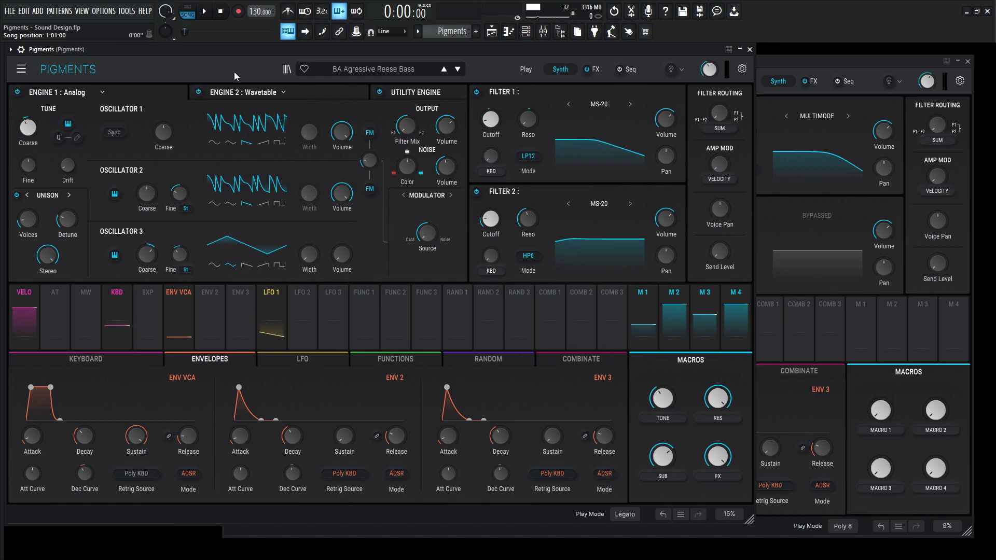
# Play and then stop the song to hear the BA Agressive Reese Bass reference preset.
pyautogui.press('space')
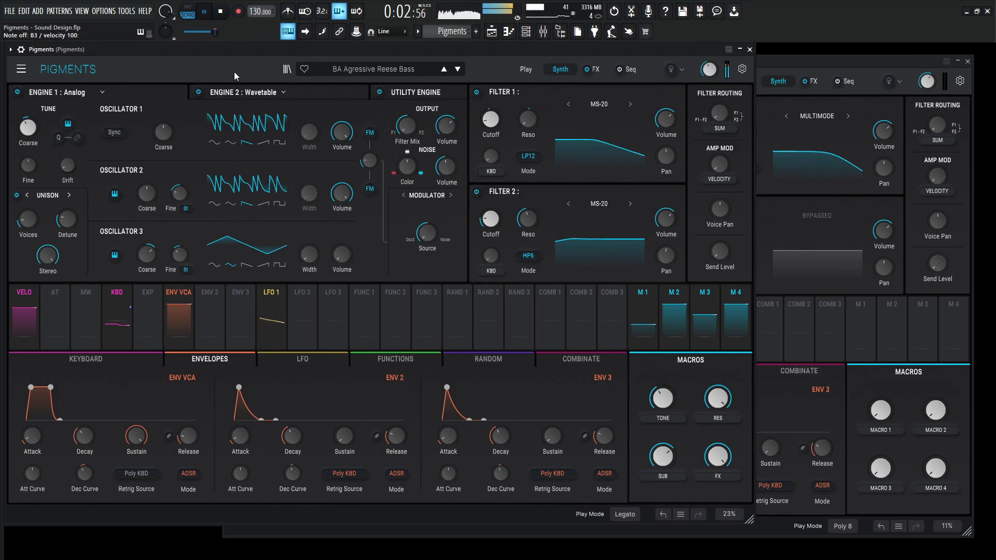
pyautogui.press('space')
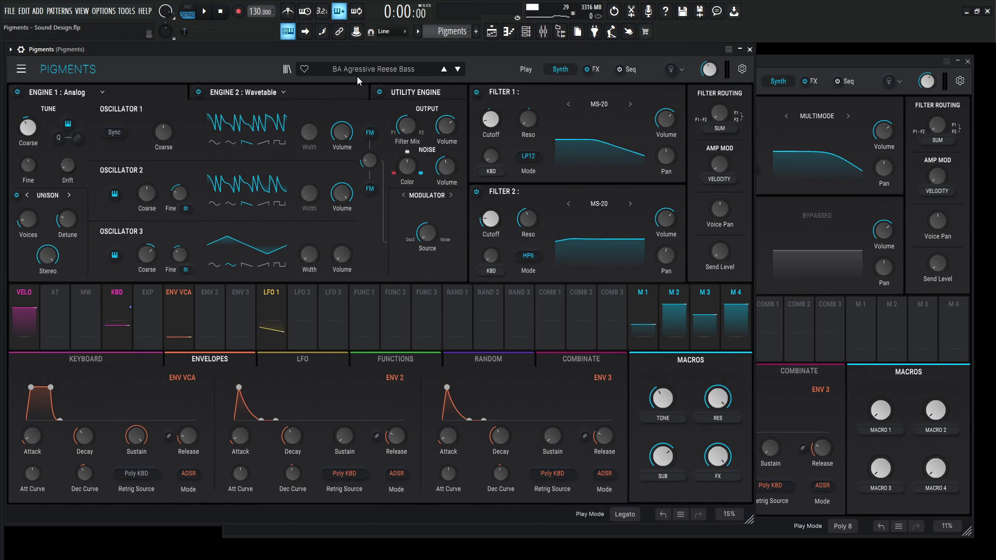
# Bring the second Pigments instance with the Default preset forward and show its Engine 1 controls.
pyautogui.click(798, 58)
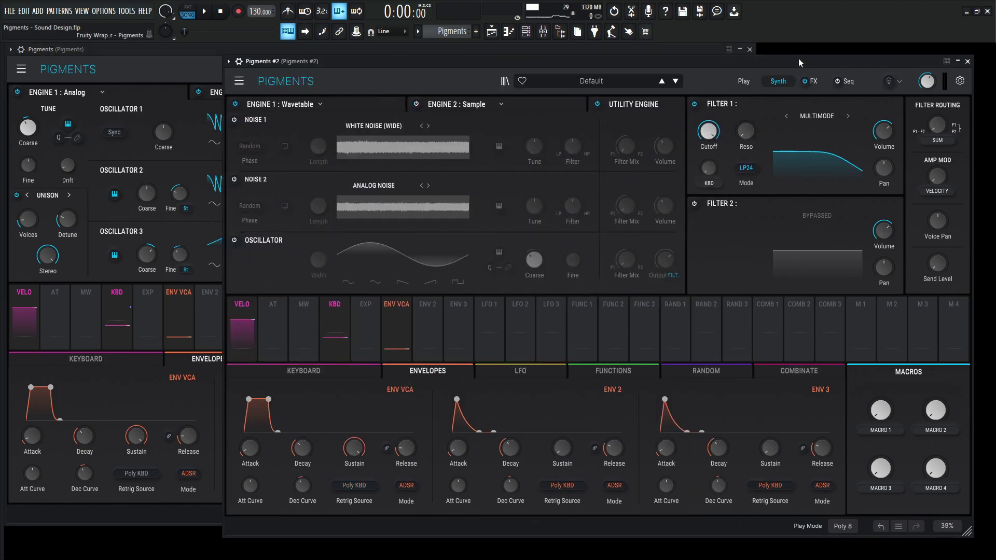
pyautogui.click(240, 82)
pyautogui.click(341, 105)
pyautogui.click(354, 104)
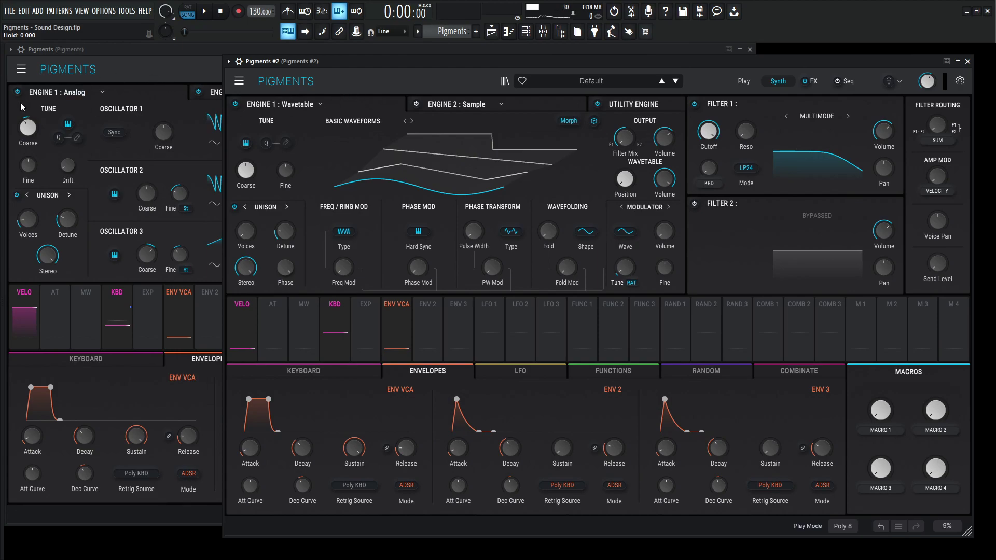
# Make Engine 1 an Analog engine and move the second instance beside the reference.
pyautogui.click(303, 109)
pyautogui.click(294, 148)
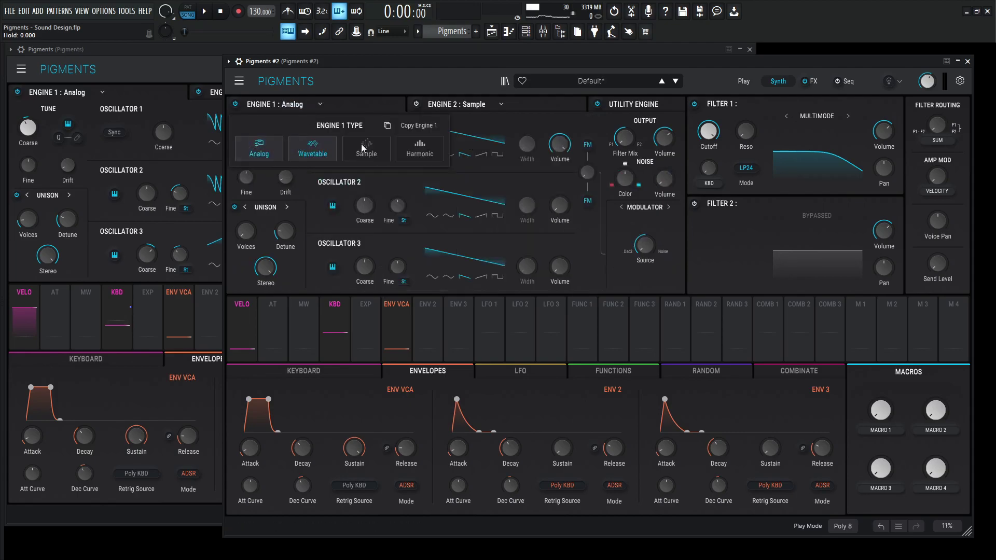
pyautogui.moveTo(365, 63); pyautogui.dragTo(487, 51)
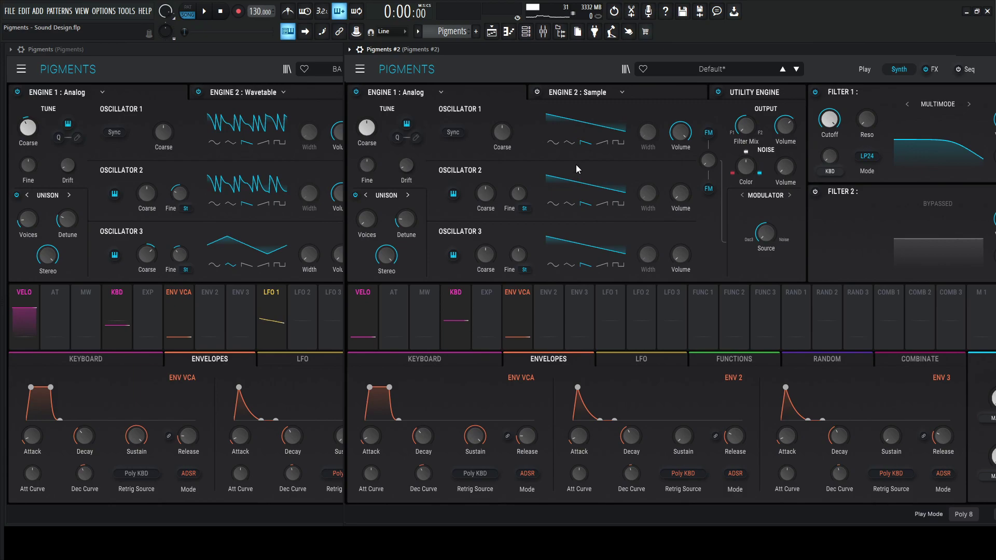
# Play a few notes to audition the new analog patch.
pyautogui.moveTo(379, 120)
pyautogui.press('z')
pyautogui.press('s')
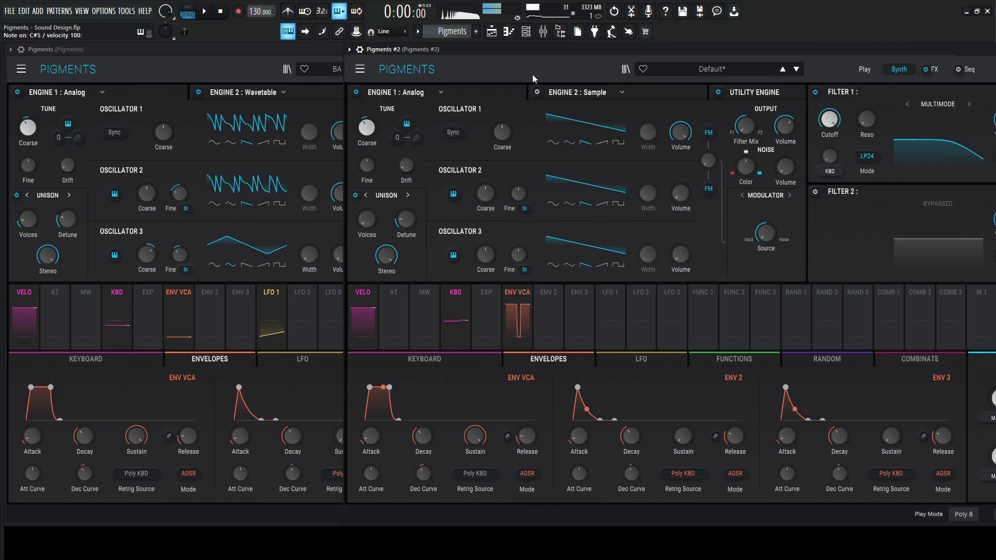
pyautogui.press('n')
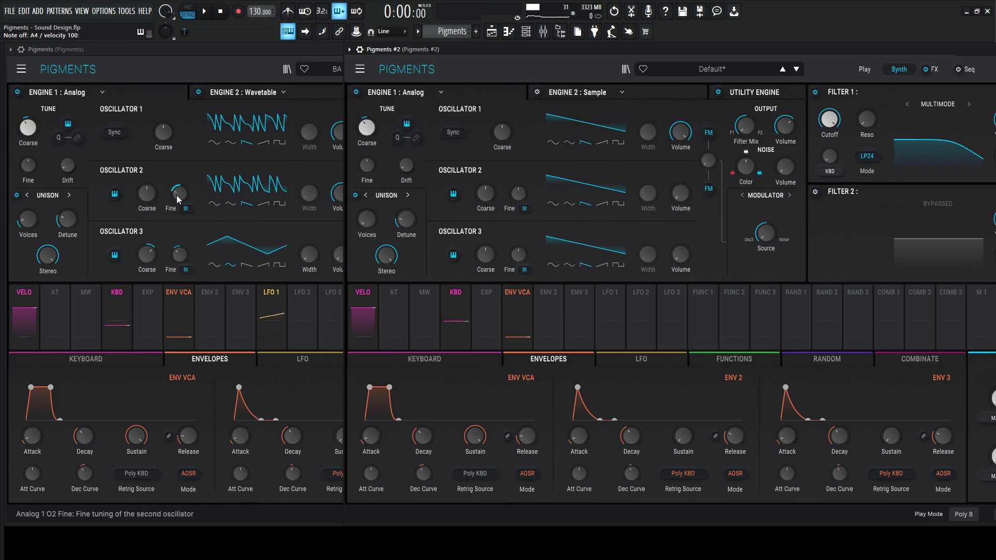
# Detune Oscillator 2 flat to about -0.48 st and adjust its volume.
pyautogui.moveTo(177, 198)
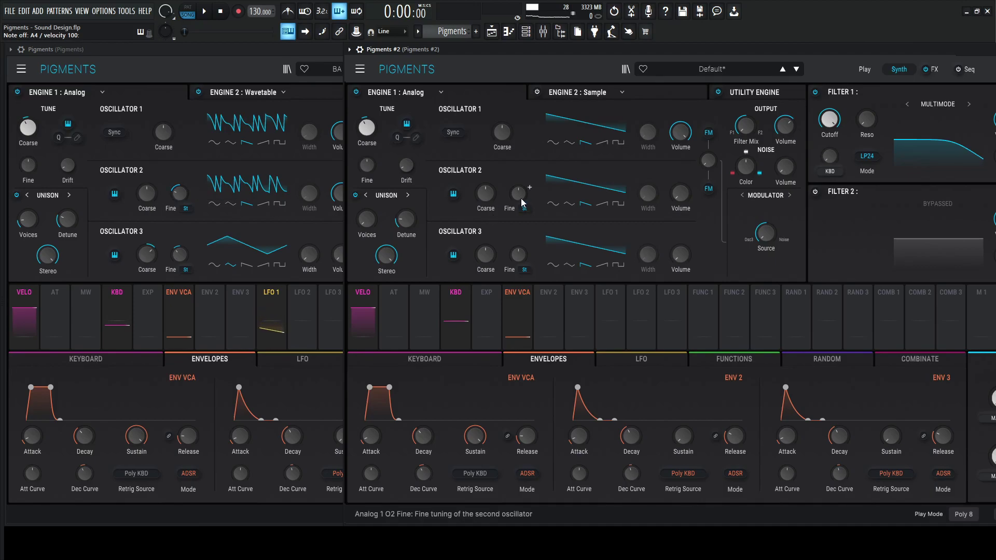
pyautogui.moveTo(517, 195); pyautogui.dragTo(517, 202)
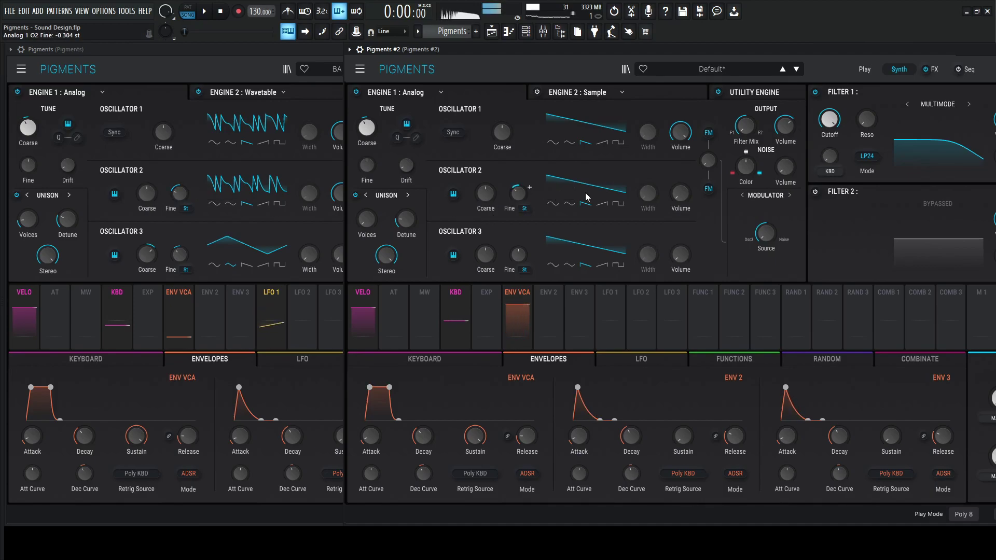
pyautogui.moveTo(681, 195); pyautogui.dragTo(680, 191)
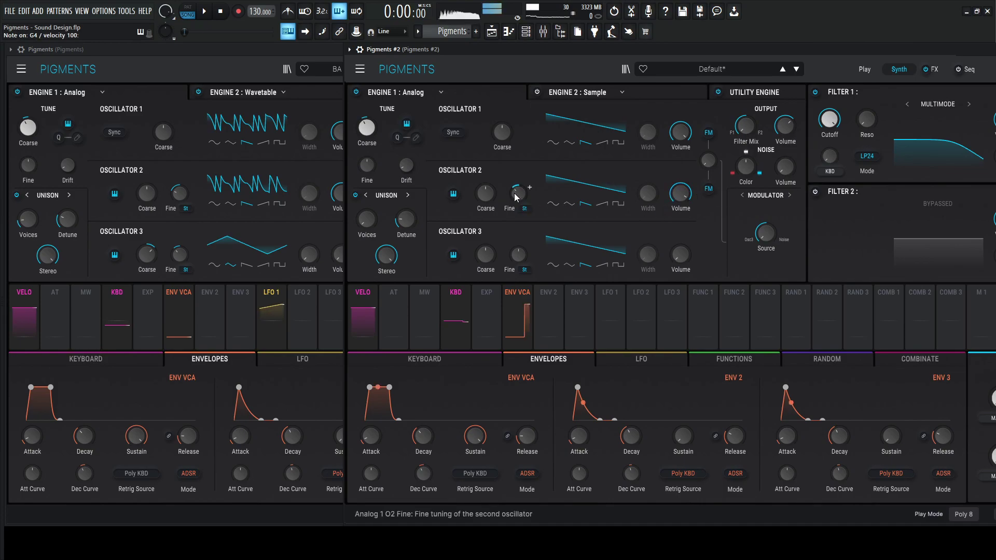
pyautogui.moveTo(517, 194); pyautogui.dragTo(516, 196)
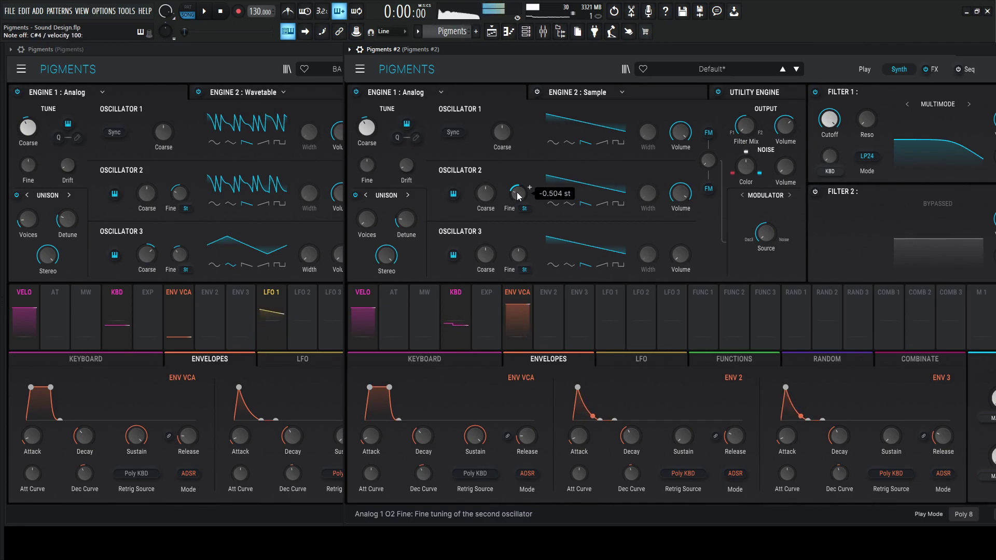
pyautogui.moveTo(74, 164)
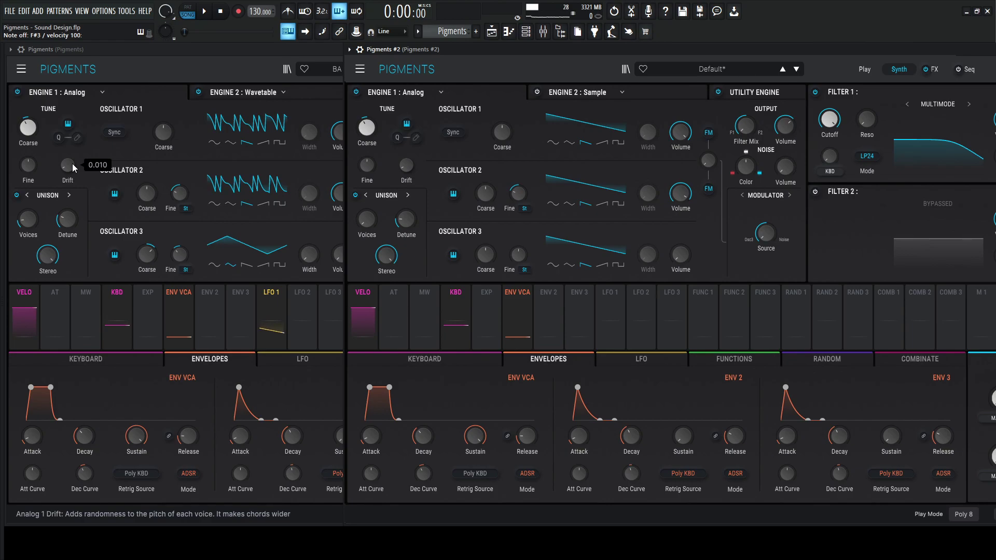
pyautogui.moveTo(412, 166)
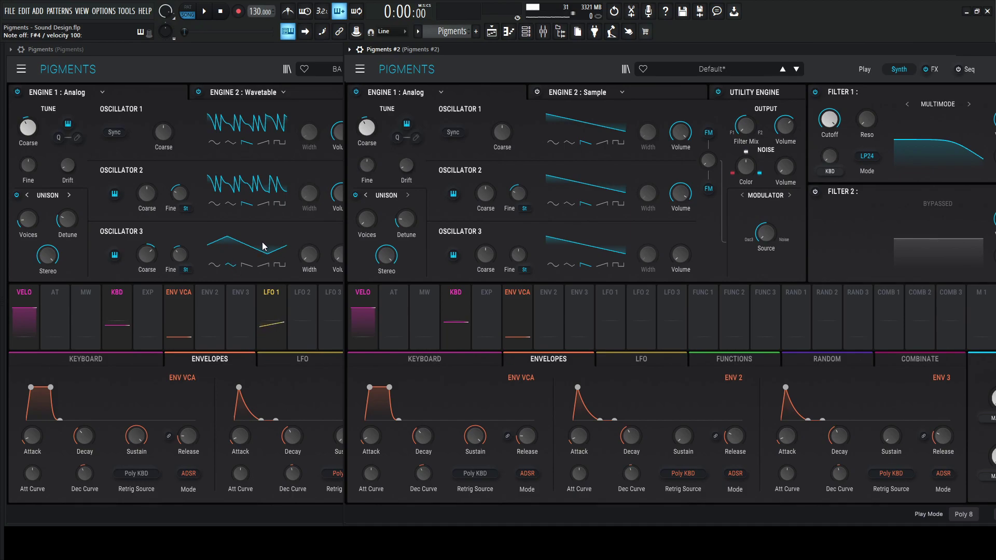
# Raise Oscillator 3's Coarse tuning to 12 st and set its Fine to about -0.296 st.
pyautogui.moveTo(155, 255)
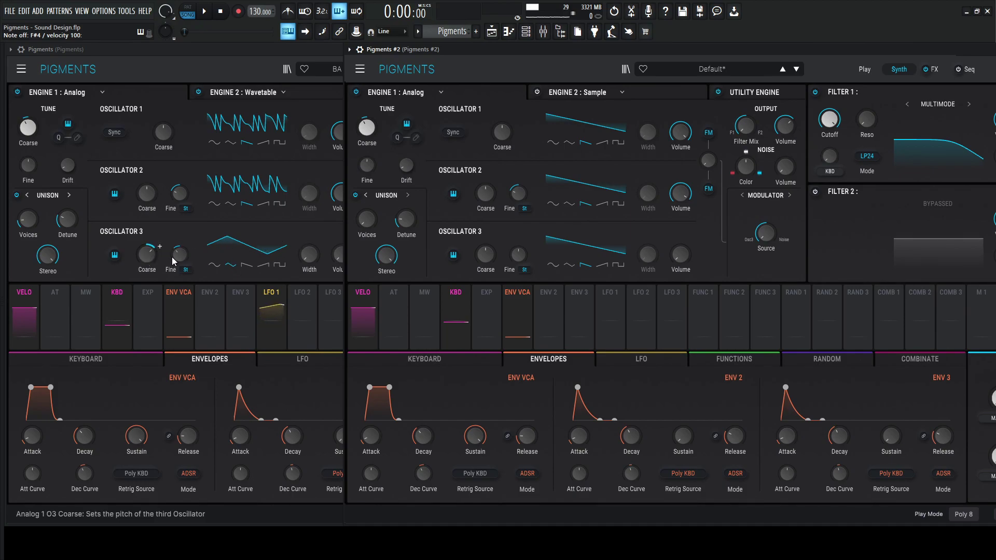
pyautogui.moveTo(484, 257); pyautogui.dragTo(498, 238)
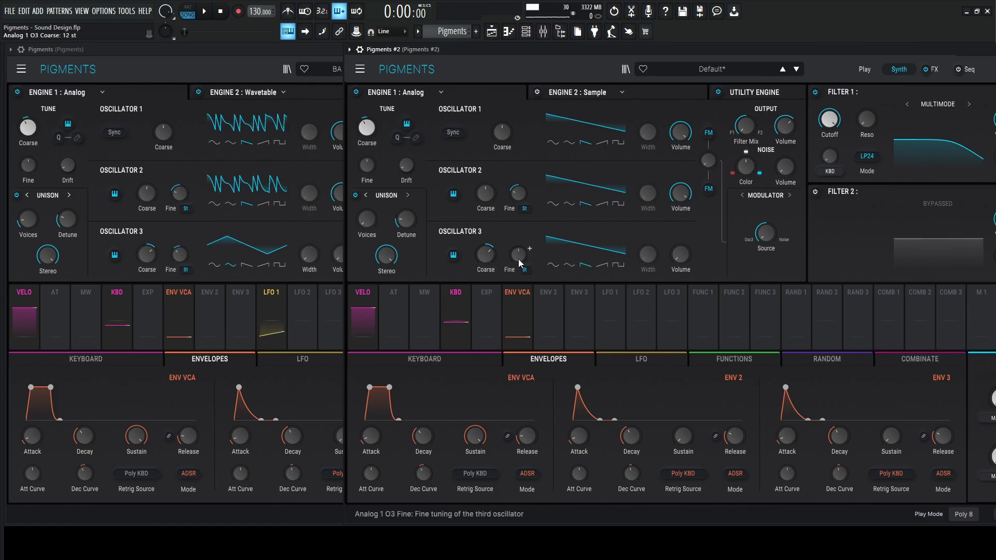
pyautogui.moveTo(177, 258)
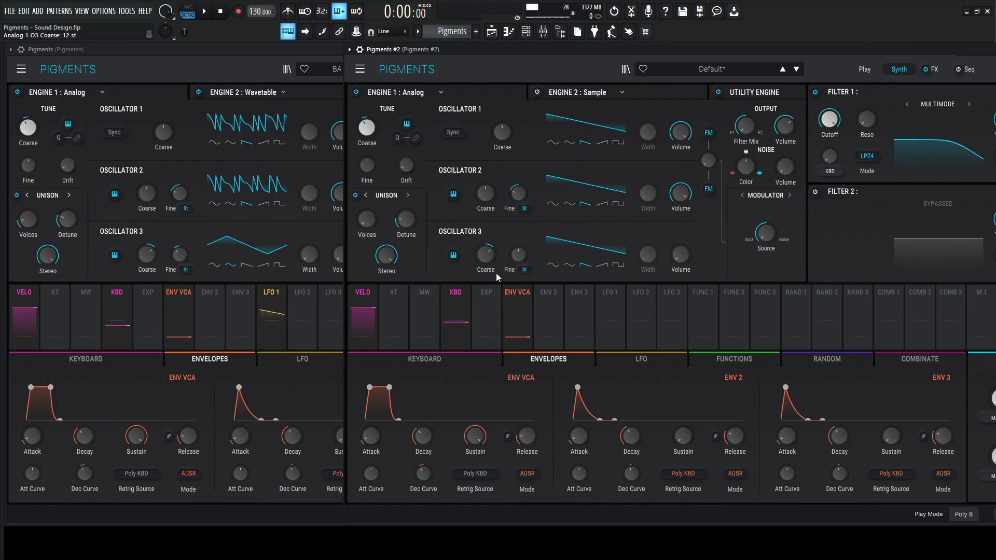
pyautogui.moveTo(517, 254); pyautogui.dragTo(517, 259)
# Check the reference's FM amount and audition the second instance's patch.
pyautogui.click(232, 63)
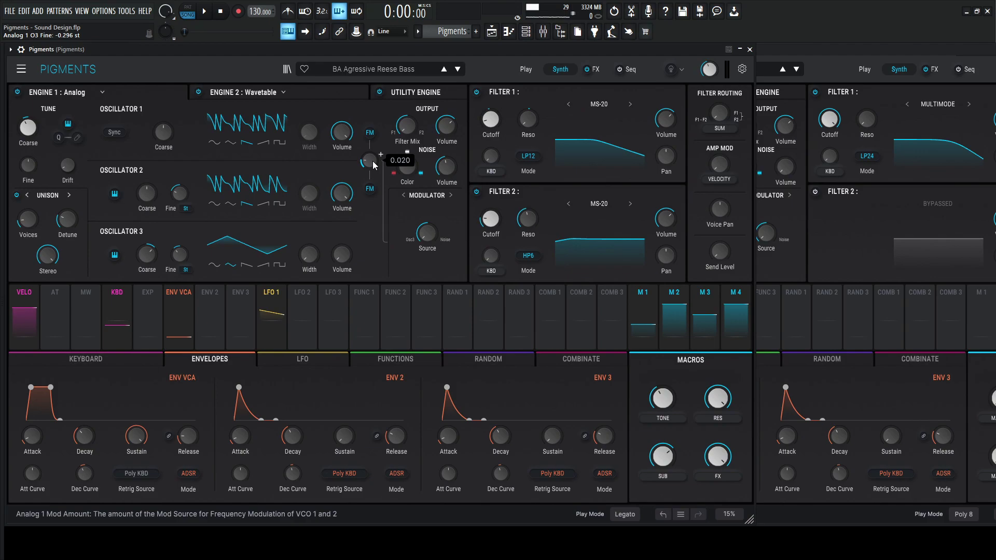
pyautogui.click(775, 72)
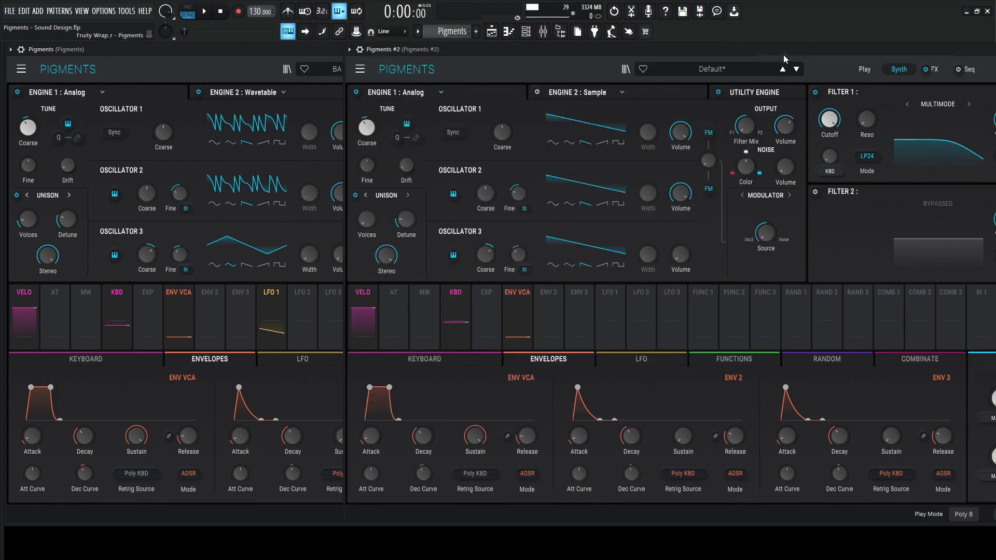
pyautogui.moveTo(706, 161)
pyautogui.press('b')
pyautogui.press('b')
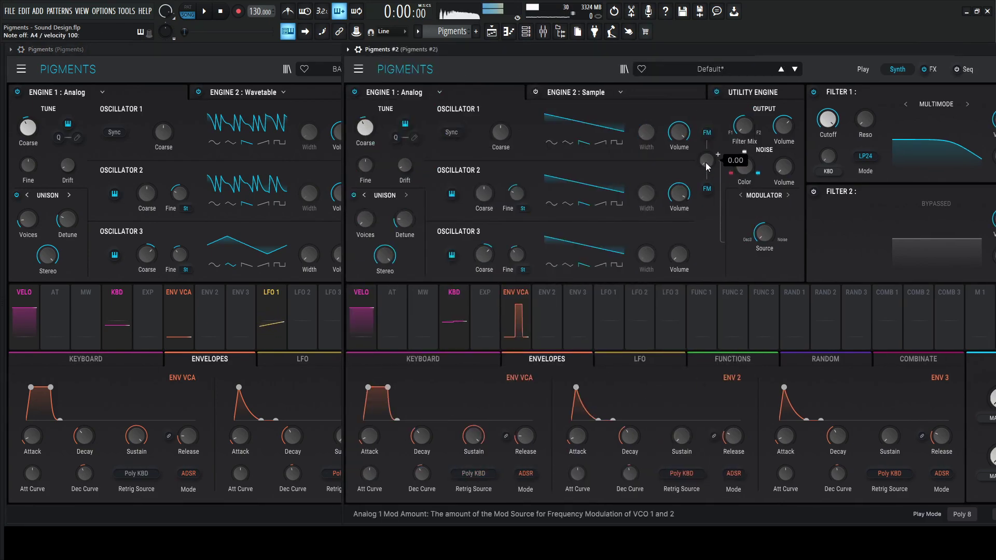
pyautogui.scroll(1, 705, 163)
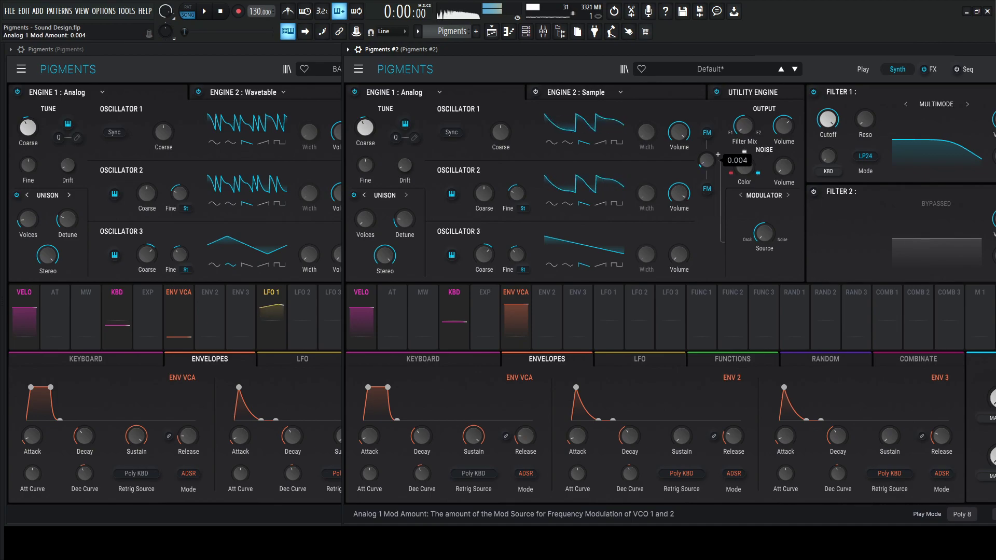
pyautogui.scroll(1, 718, 154)
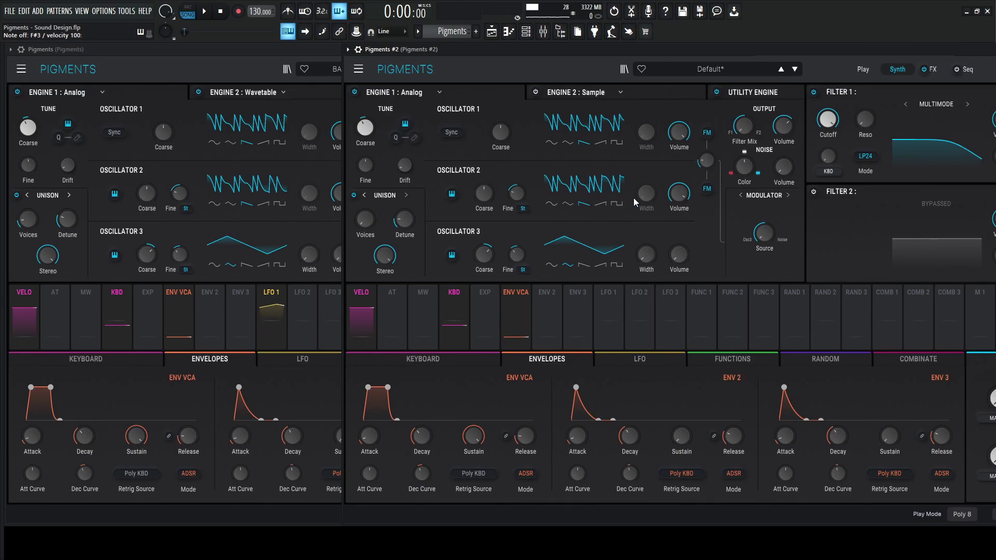
# Set Engine 1's FM amount to about 0.011, audition F#3, and return to the reference.
pyautogui.moveTo(706, 161); pyautogui.dragTo(706, 174)
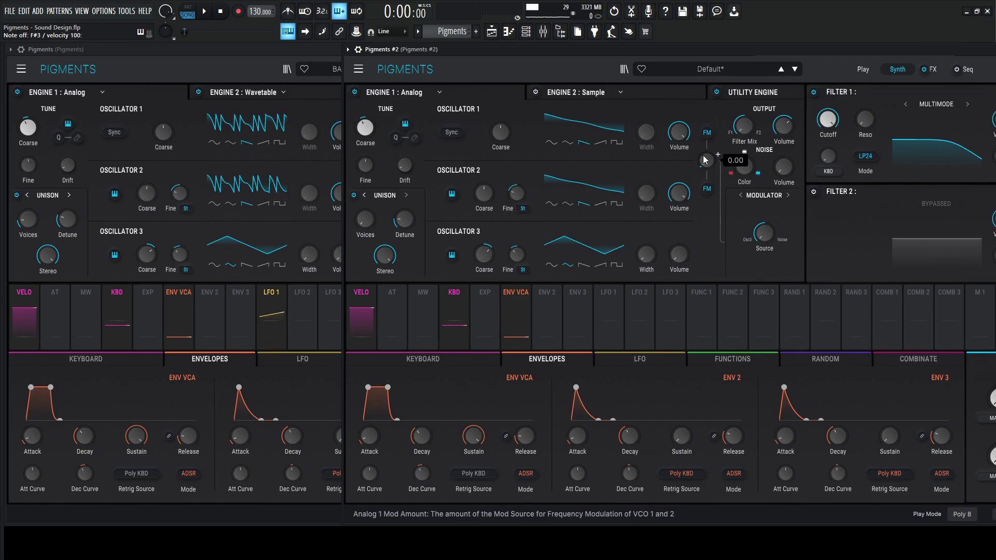
pyautogui.moveTo(706, 160); pyautogui.dragTo(705, 156)
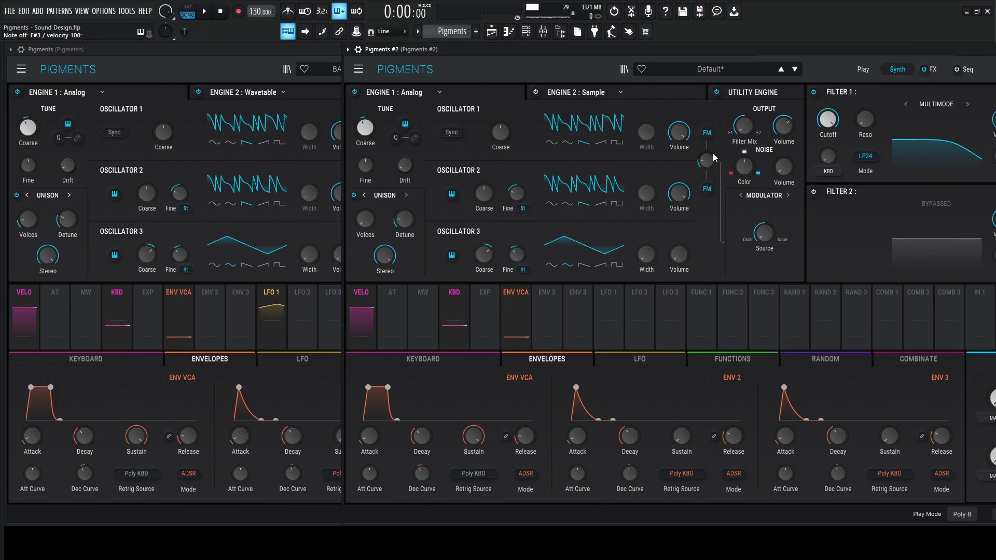
pyautogui.press('g')
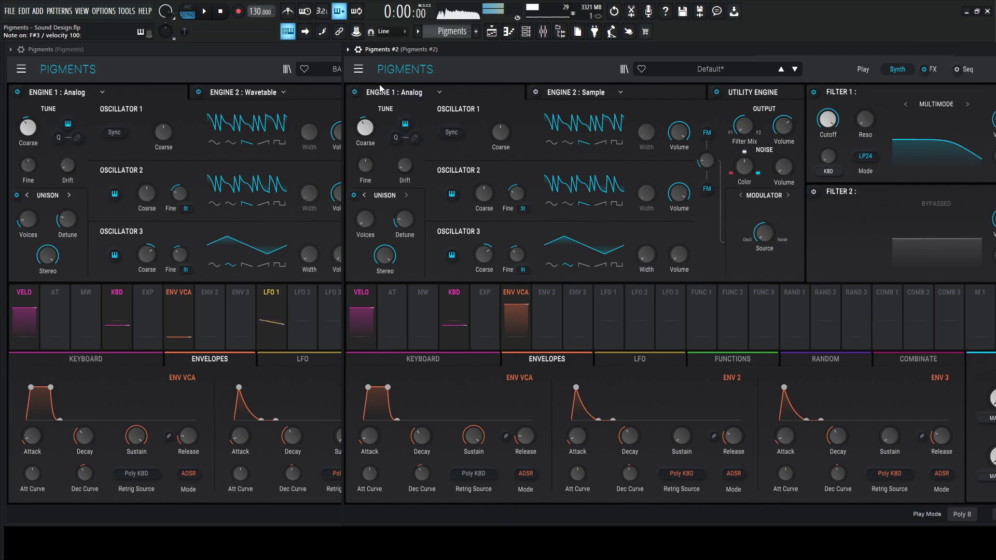
pyautogui.click(233, 63)
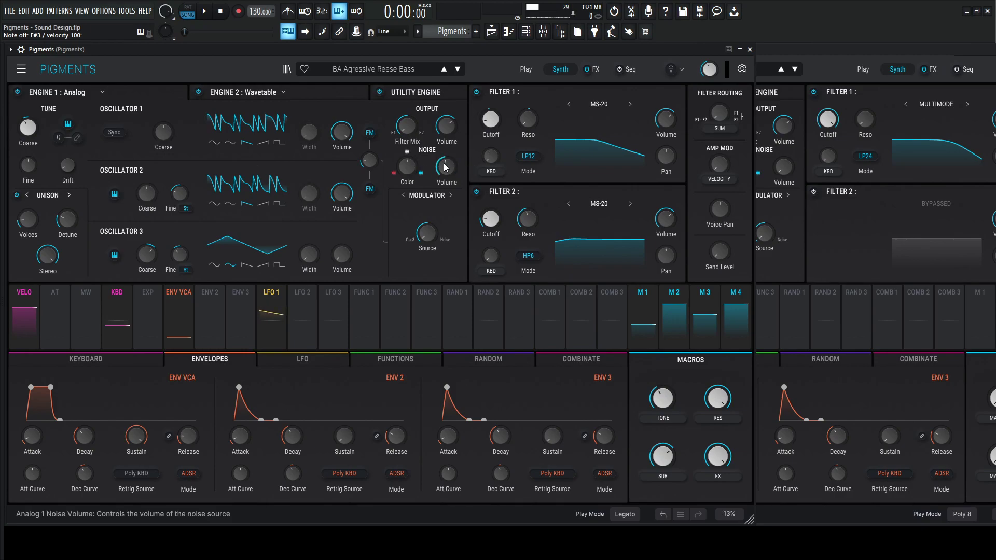
# Raise the second instance's Noise Volume to -25.1 dB to match the reference.
pyautogui.moveTo(446, 167)
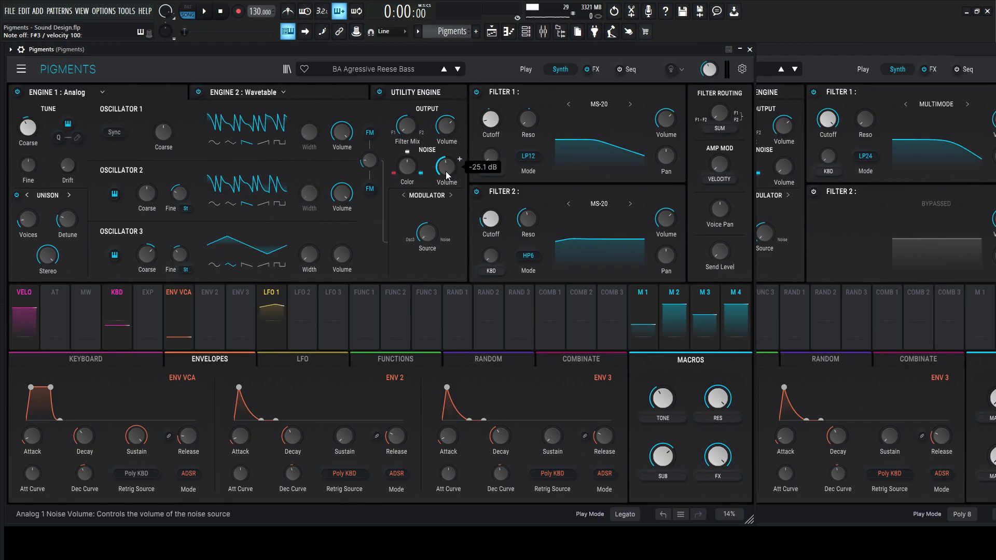
pyautogui.click(861, 53)
pyautogui.moveTo(782, 169); pyautogui.dragTo(782, 165)
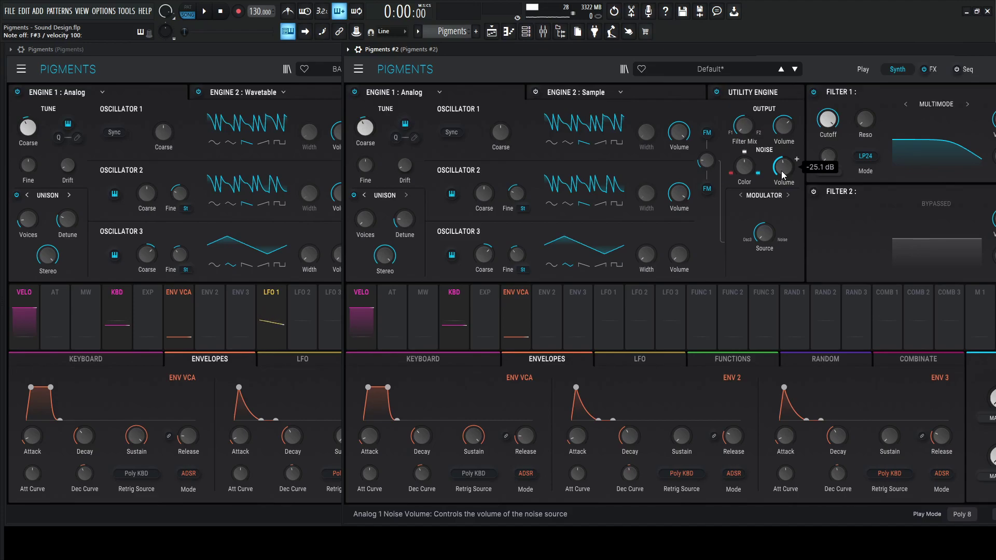
# Inspect the reference preset's Engine 2, utility engine and effects section.
pyautogui.click(220, 65)
pyautogui.click(325, 94)
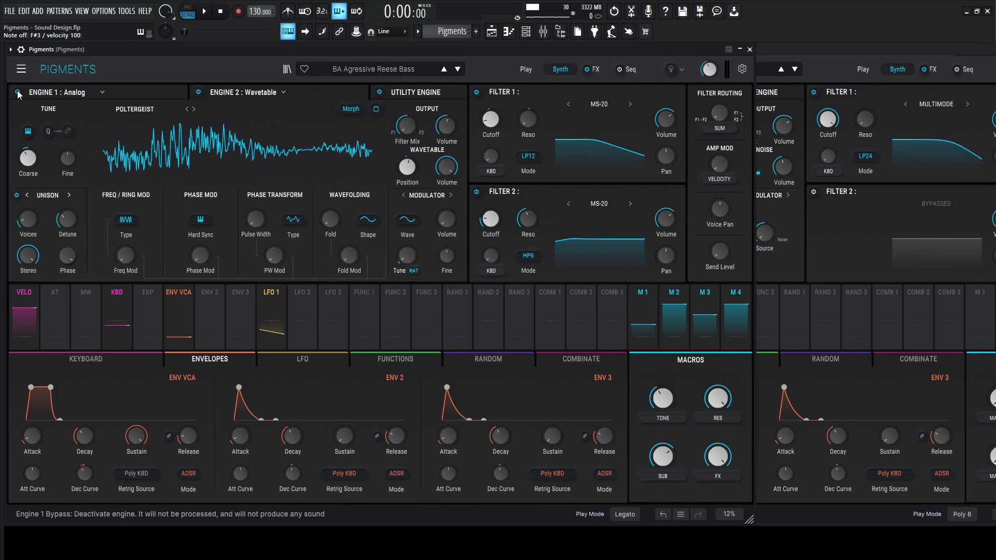
pyautogui.click(379, 92)
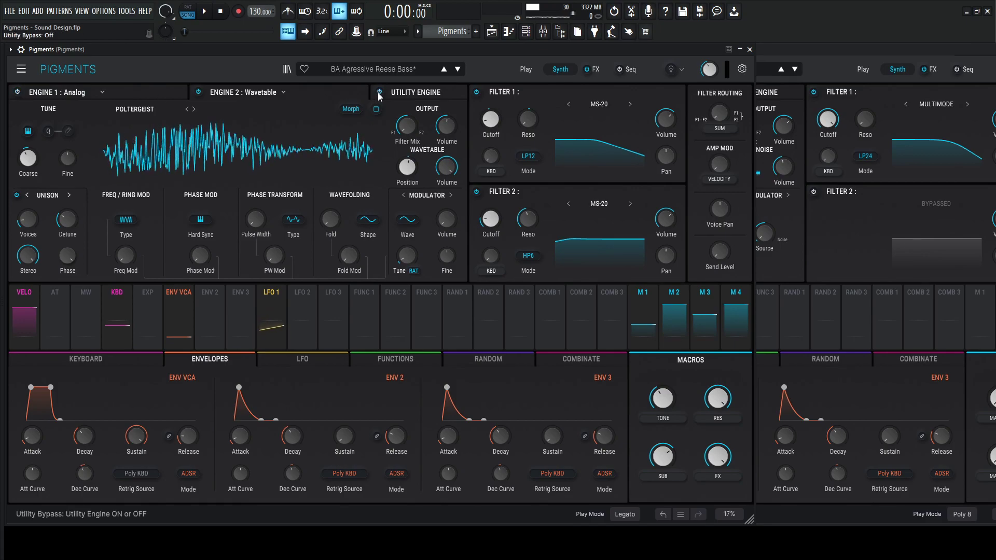
pyautogui.click(588, 72)
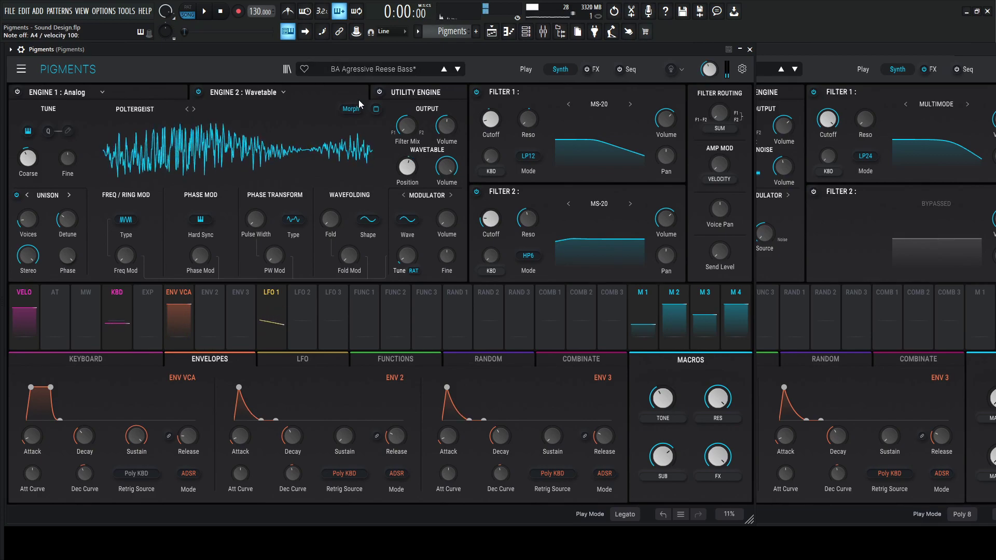
pyautogui.click(587, 71)
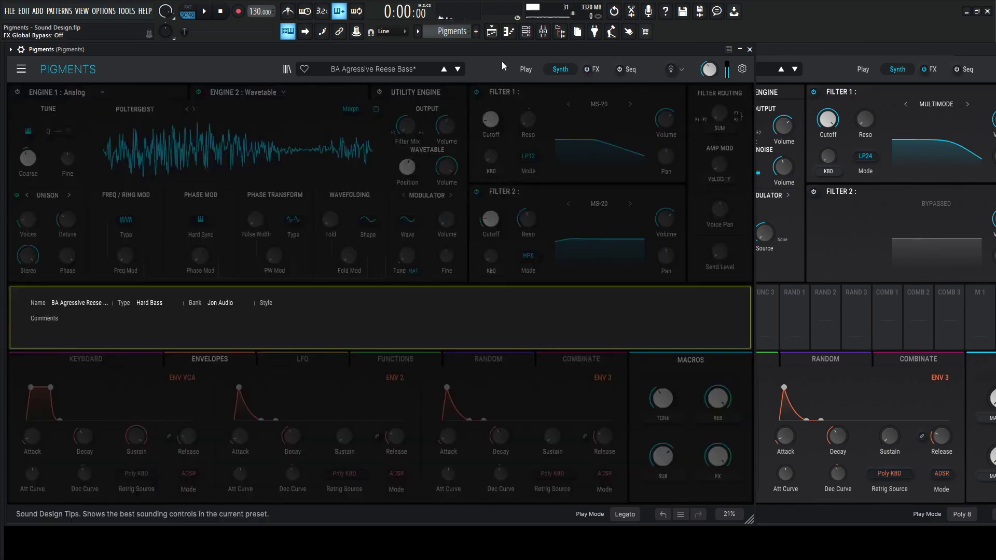
pyautogui.click(670, 69)
# Switch the second instance's Engine 2 to Wavetable and check the reference's wavetable.
pyautogui.click(823, 61)
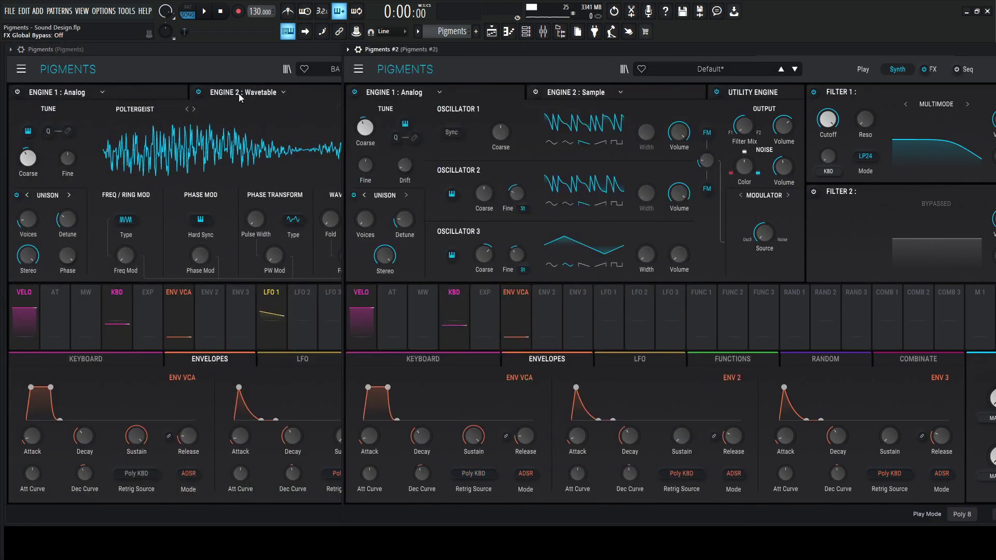
pyautogui.click(621, 92)
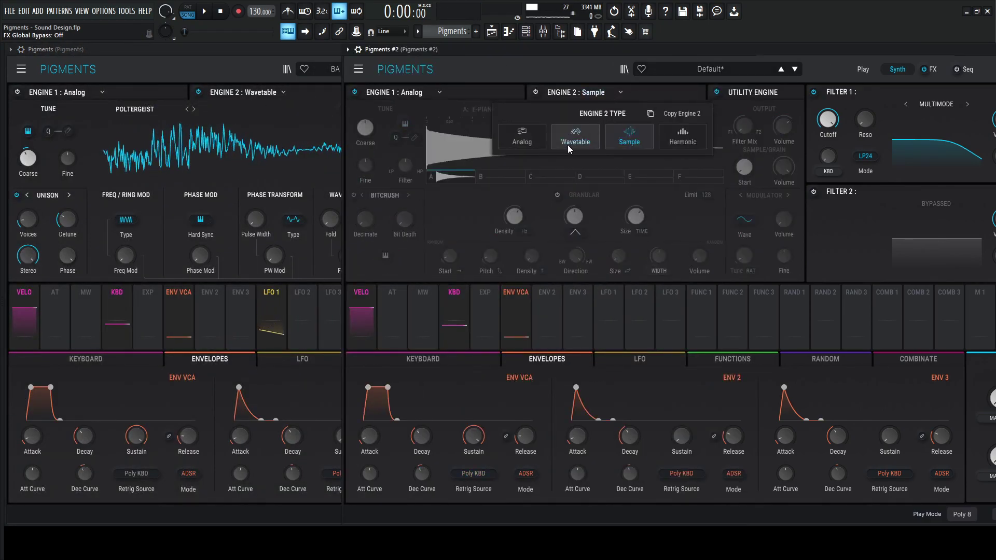
pyautogui.click(567, 144)
pyautogui.click(130, 108)
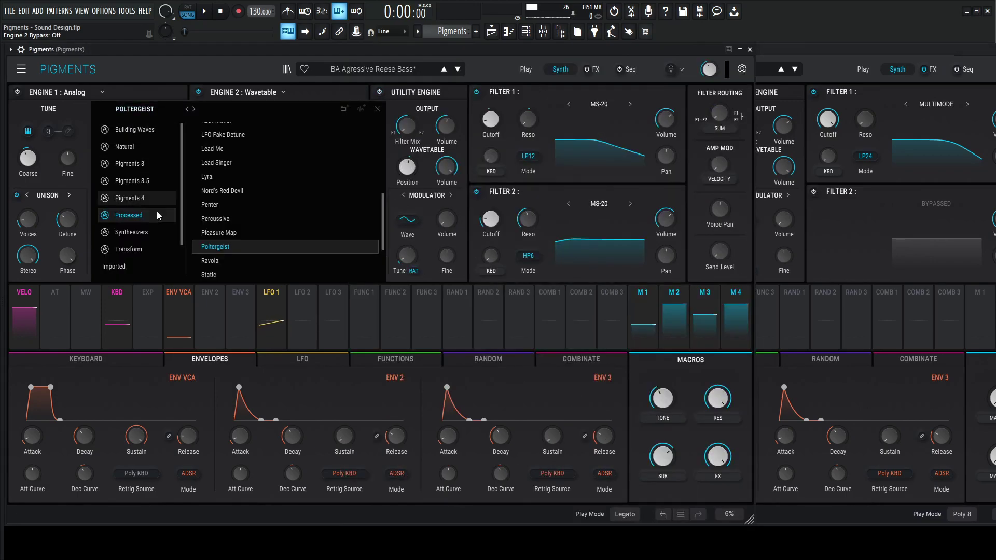
# Load the Poltergeist wavetable from the Processed collection into Engine 2.
pyautogui.click(824, 67)
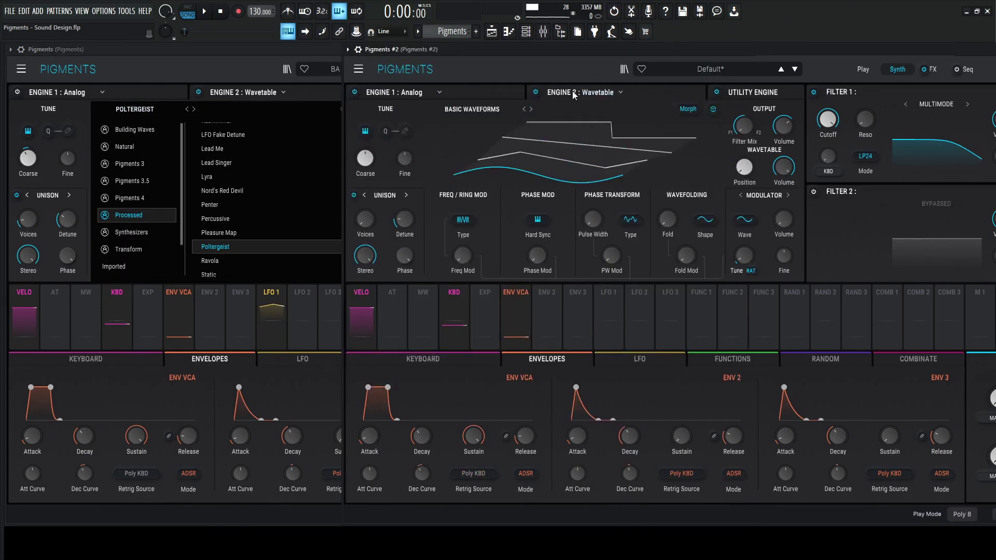
pyautogui.click(457, 113)
pyautogui.click(475, 215)
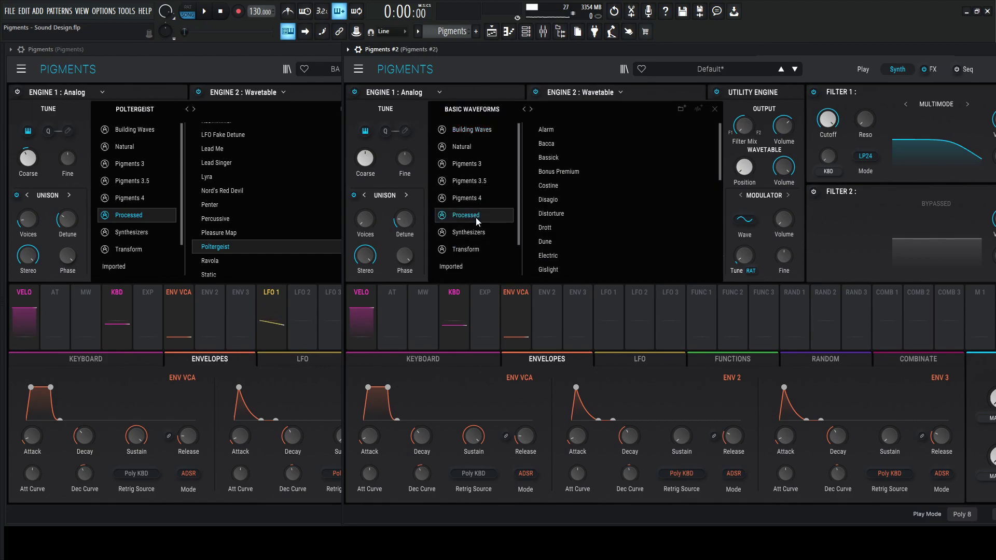
pyautogui.scroll(-8, 586, 190)
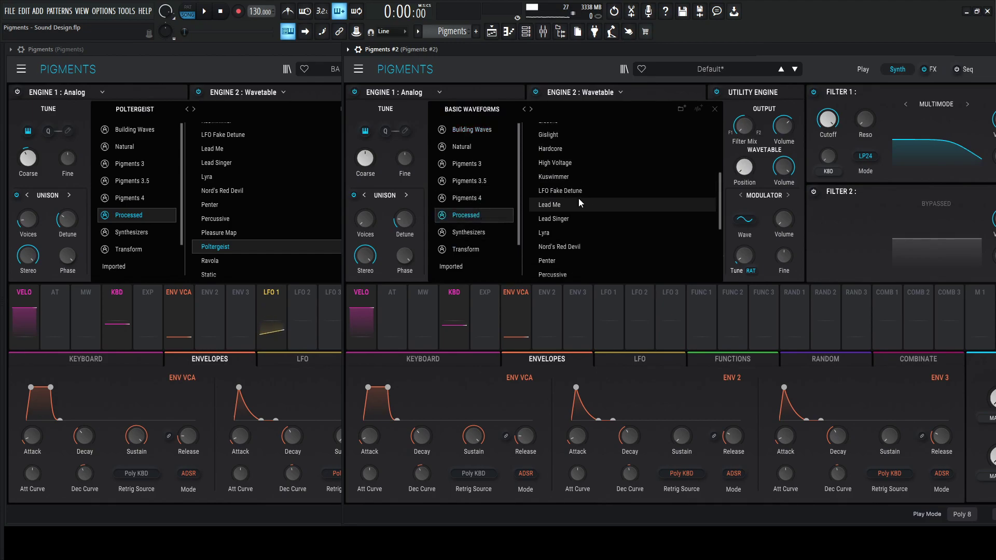
pyautogui.click(561, 249)
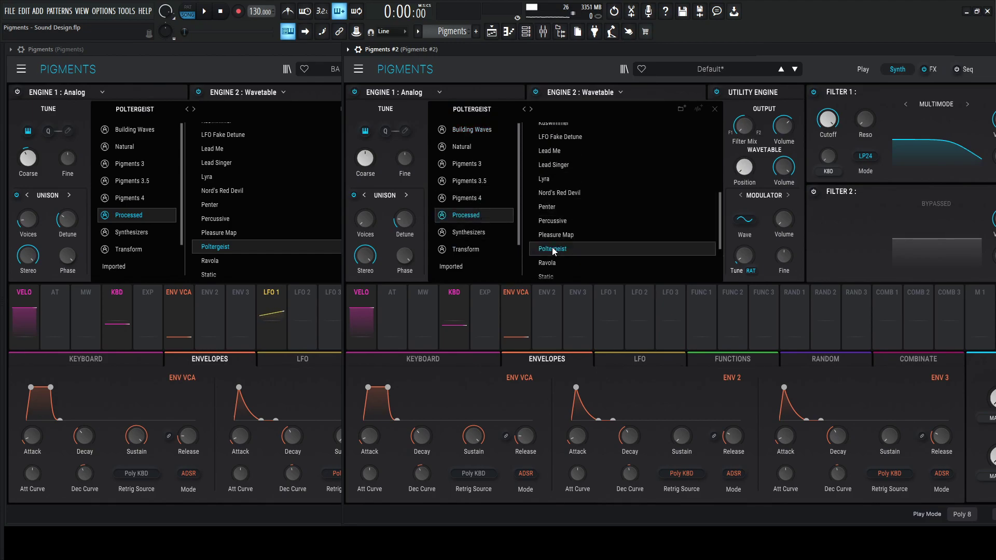
pyautogui.click(214, 74)
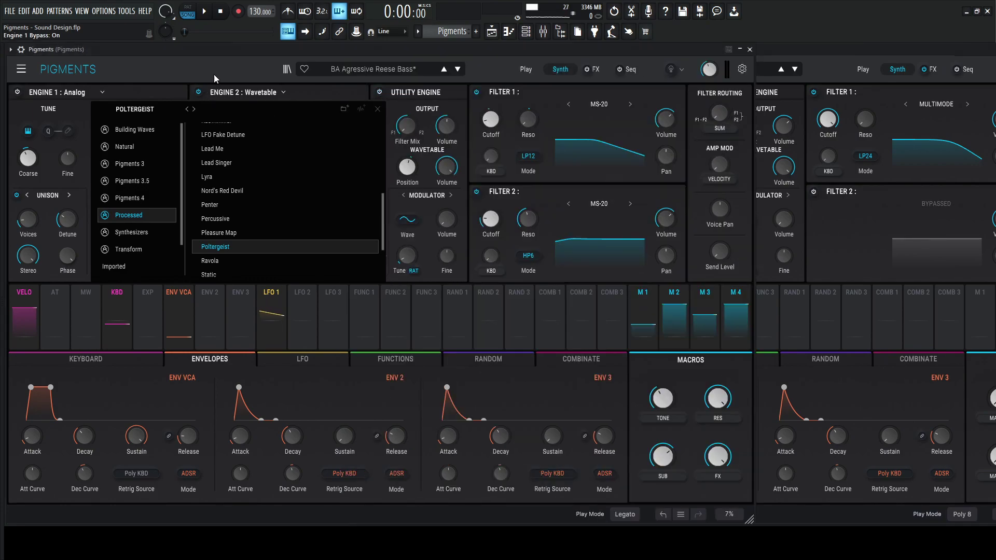
# Set Engine 2's wavetable position to 0.480, comparing against the reference.
pyautogui.click(377, 112)
pyautogui.click(830, 63)
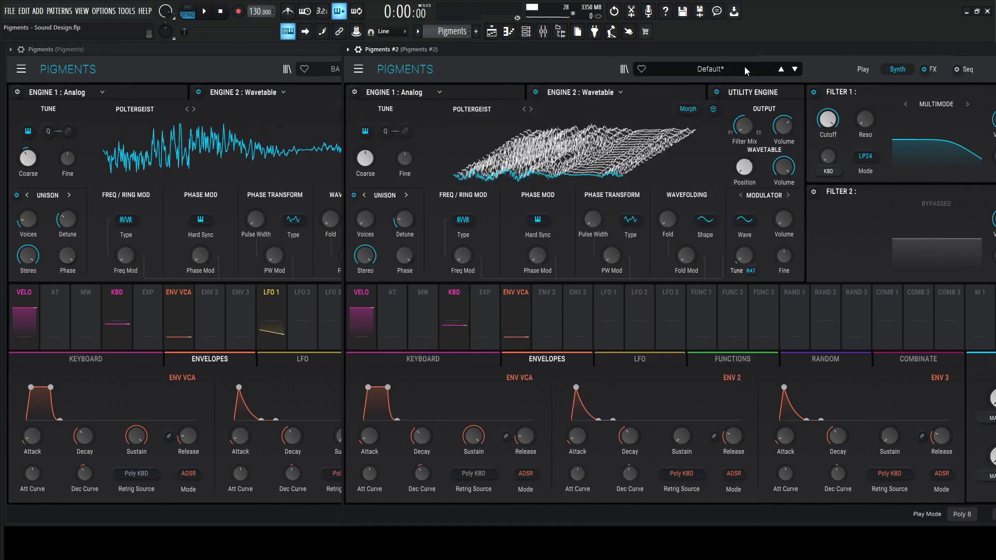
pyautogui.moveTo(756, 172)
pyautogui.mouseDown()
pyautogui.moveTo(757, 159)
pyautogui.moveTo(744, 161)
pyautogui.mouseUp()
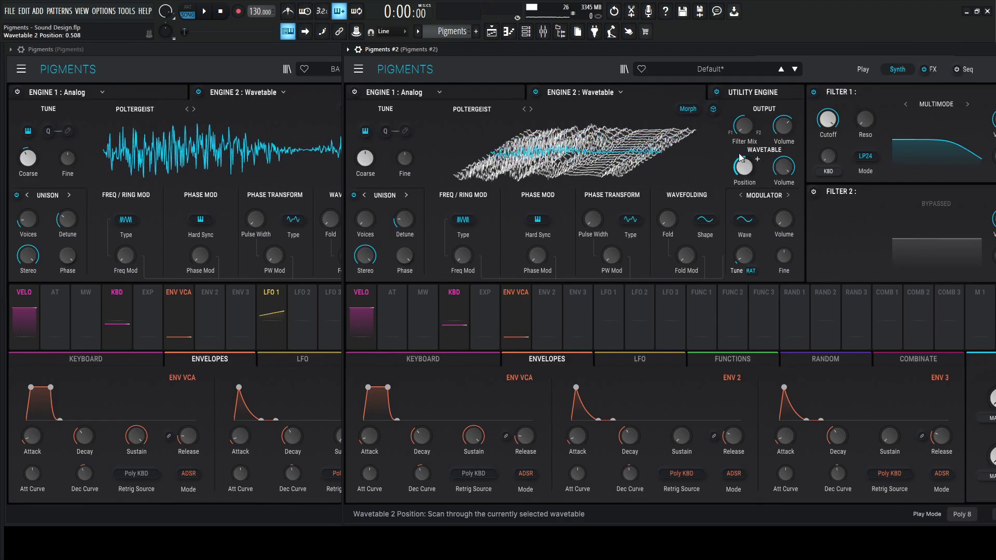
pyautogui.click(320, 114)
pyautogui.moveTo(407, 167)
pyautogui.moveTo(406, 195)
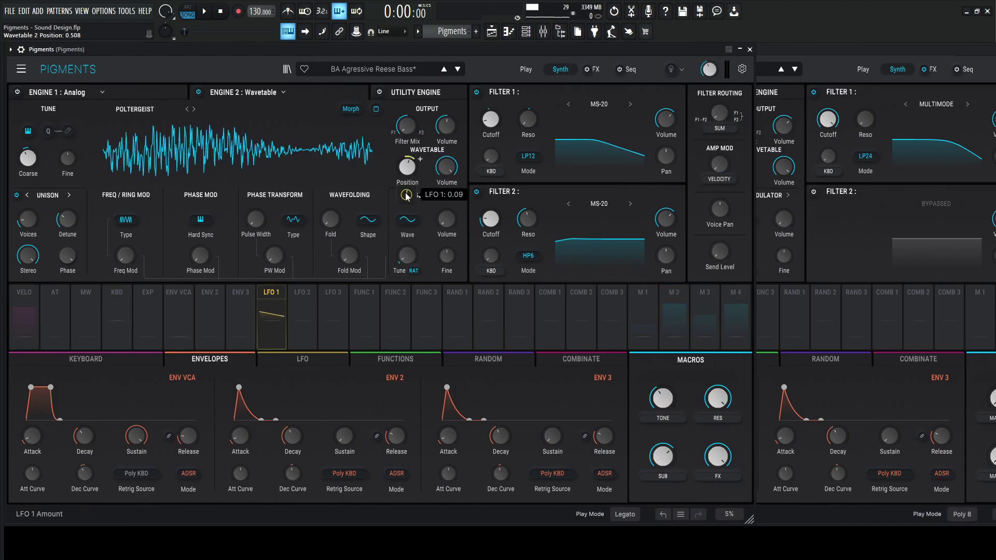
pyautogui.click(823, 71)
pyautogui.moveTo(743, 165); pyautogui.dragTo(743, 167)
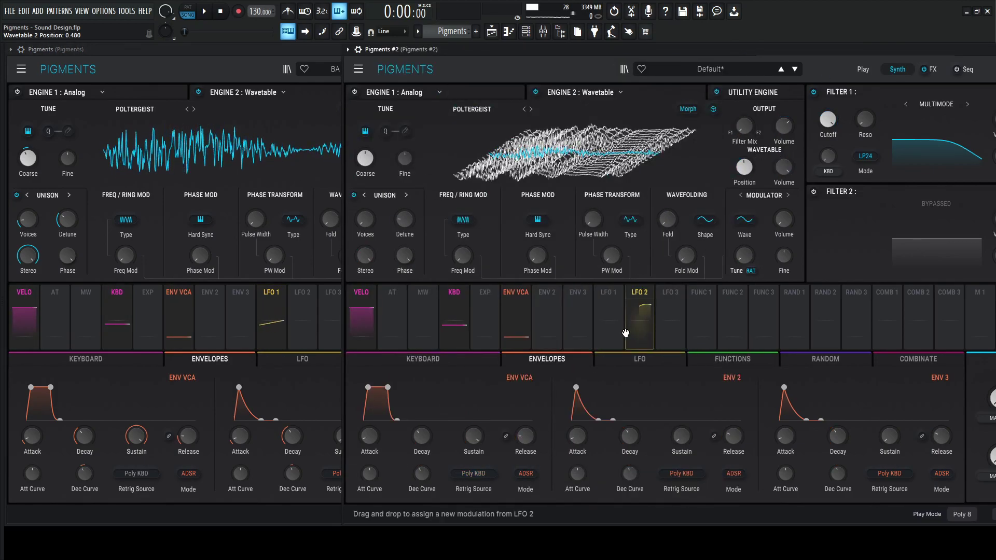
# Route LFO 1 to the wavetable position and make LFO 1 free running.
pyautogui.moveTo(612, 325); pyautogui.dragTo(745, 167)
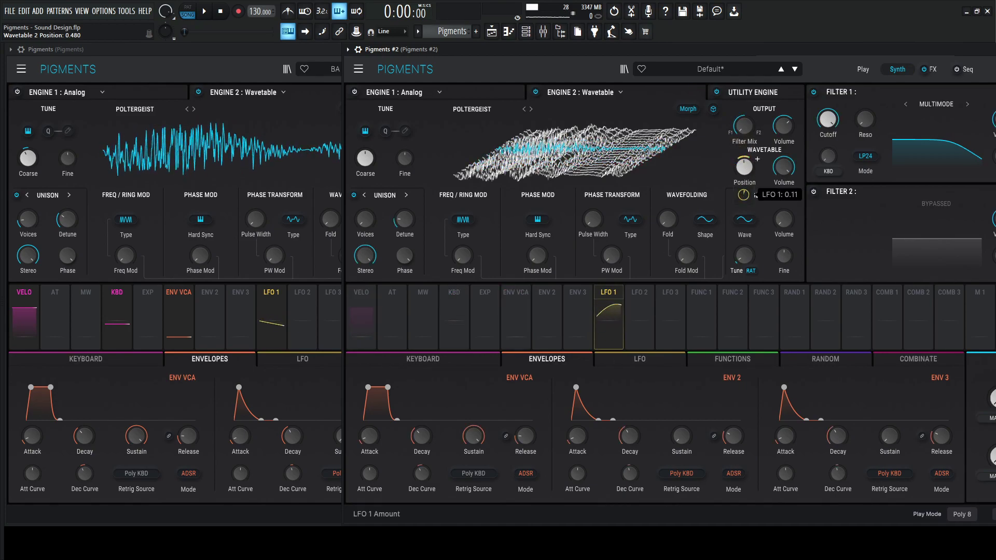
pyautogui.click(622, 360)
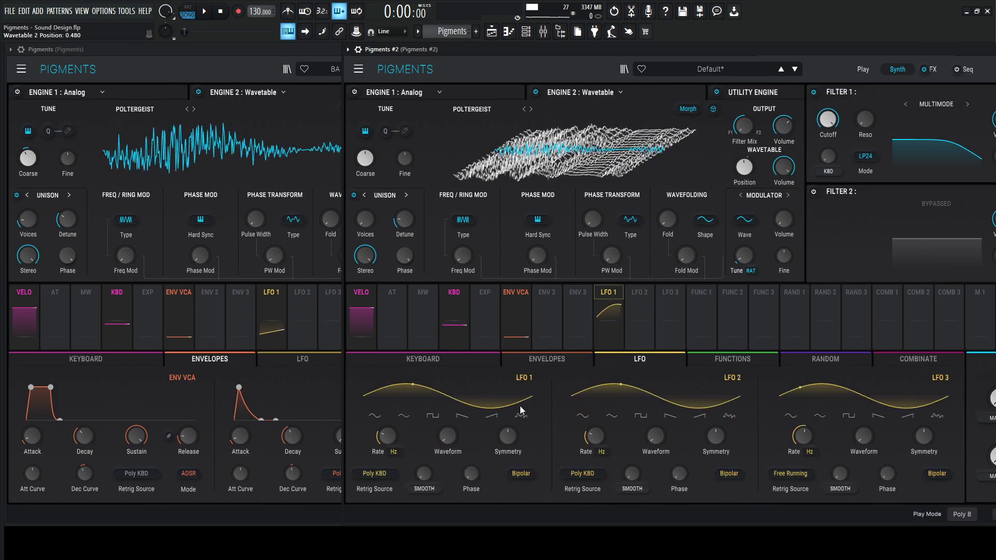
pyautogui.click(389, 472)
pyautogui.click(377, 388)
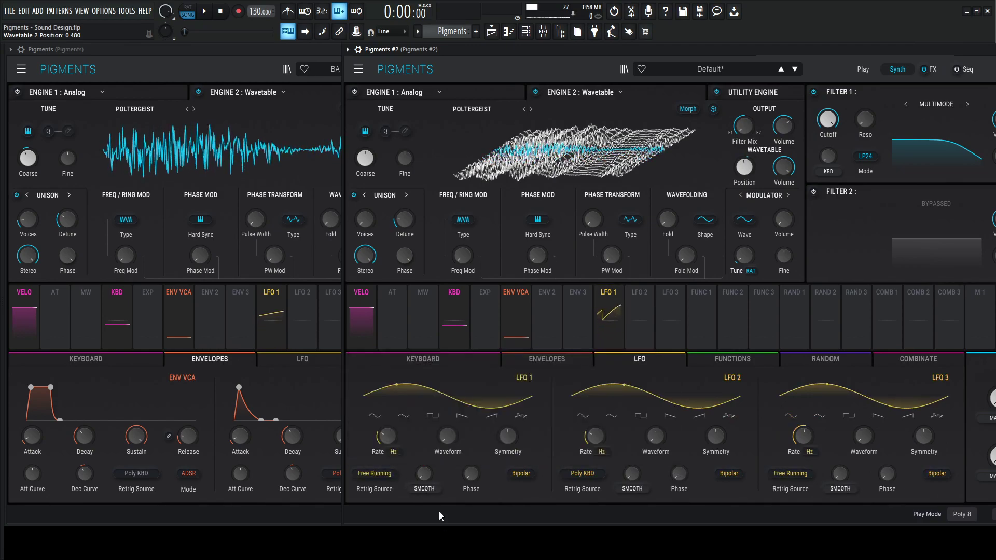
pyautogui.click(282, 360)
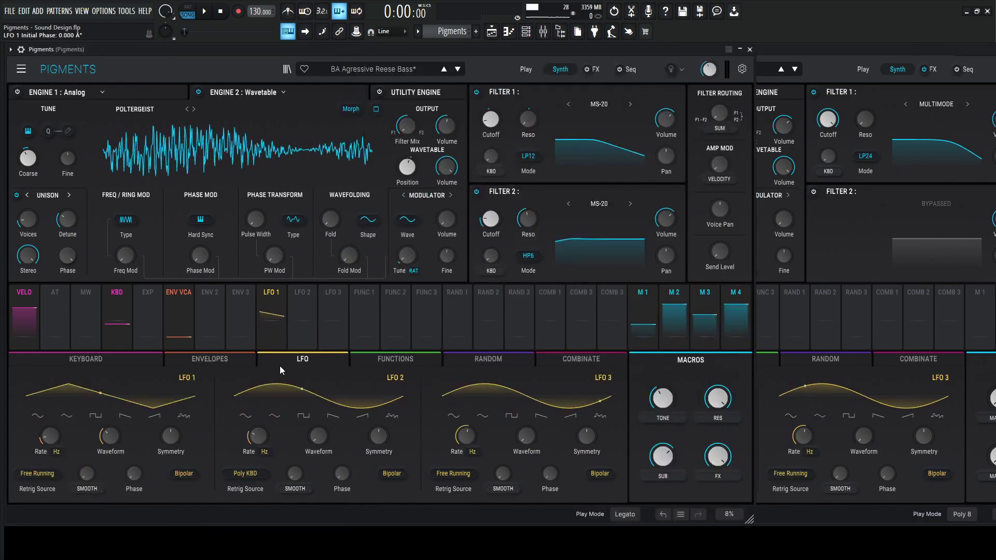
pyautogui.moveTo(46, 439)
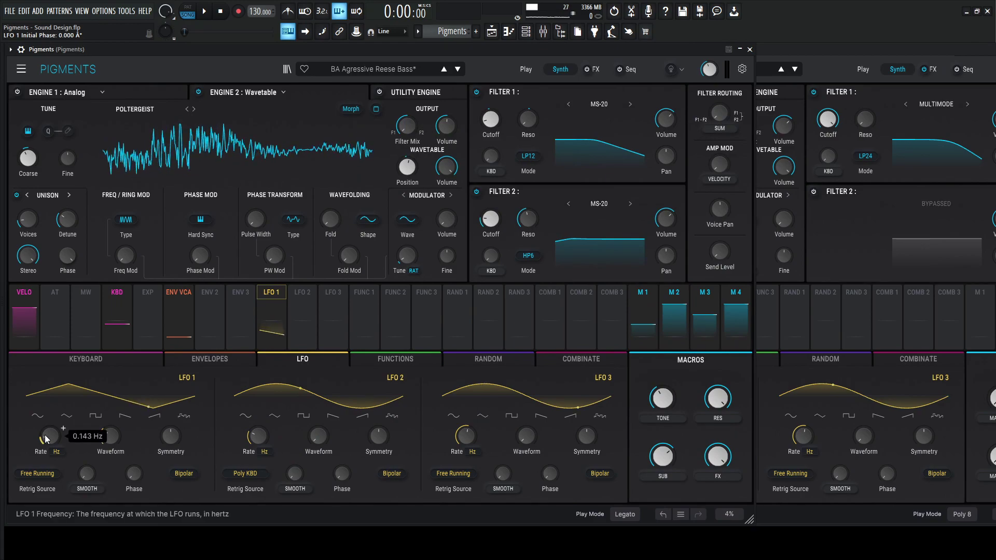
pyautogui.click(776, 502)
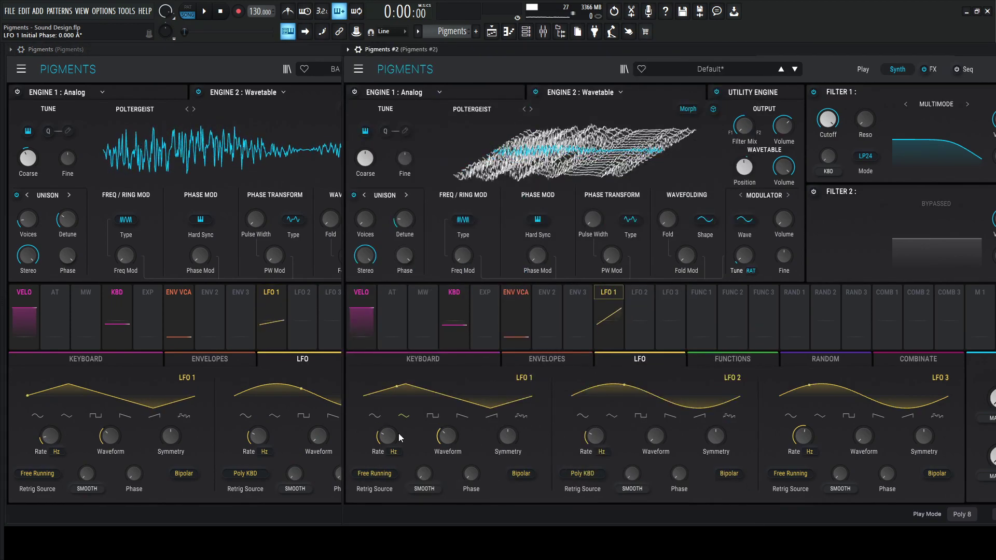
pyautogui.moveTo(386, 435)
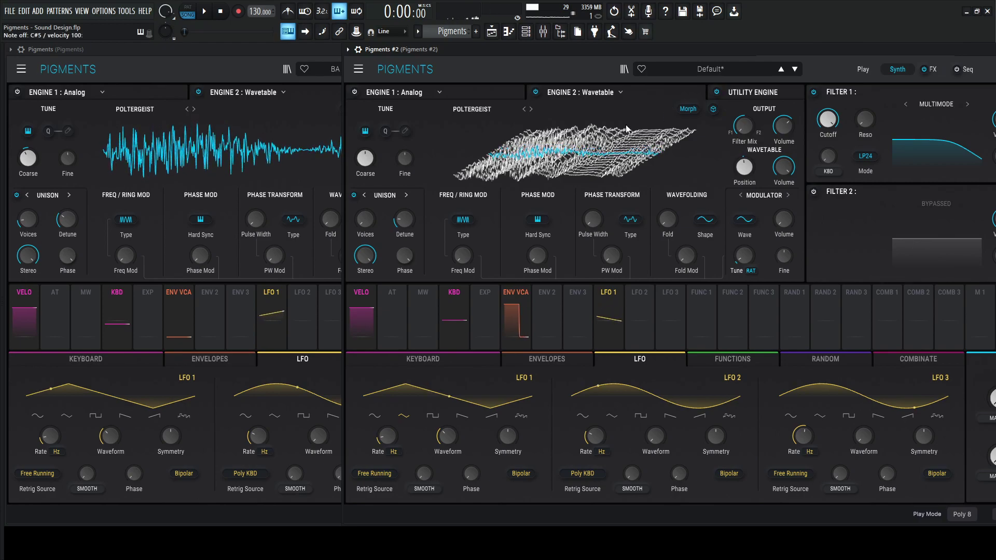
# Give Engine 2 two unison voices and turn Engine 1 on in both instances.
pyautogui.moveTo(376, 222); pyautogui.dragTo(409, 222)
pyautogui.click(487, 89)
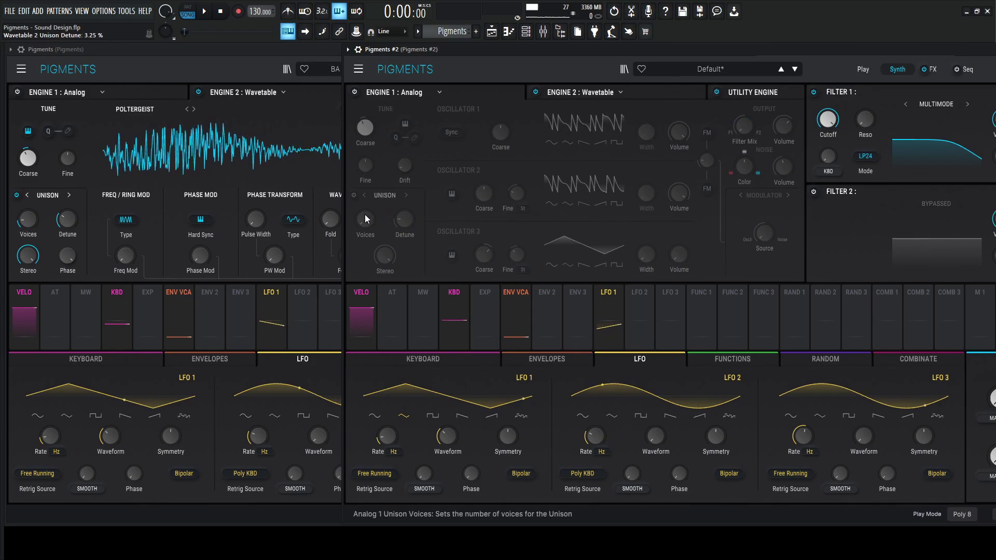
pyautogui.click(355, 91)
pyautogui.click(156, 94)
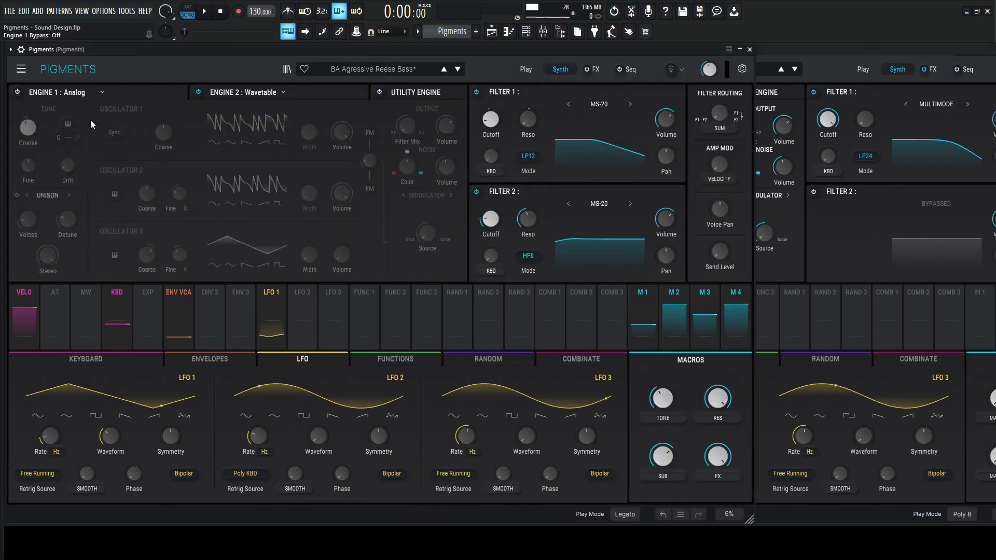
pyautogui.click(17, 92)
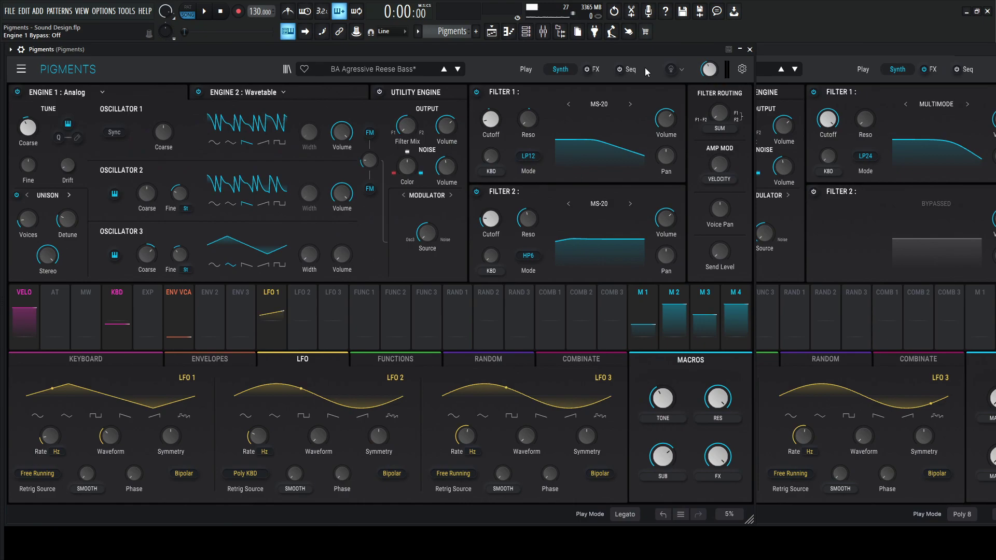
pyautogui.click(810, 69)
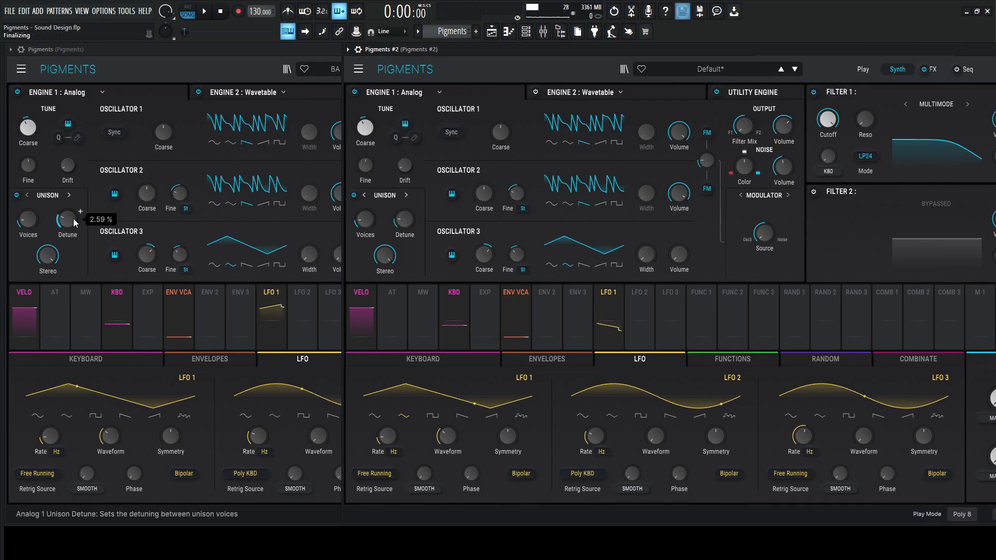
# Lower Engine 2's output volume to -9.37 dB after comparing with the reference.
pyautogui.scroll(2, 417, 211)
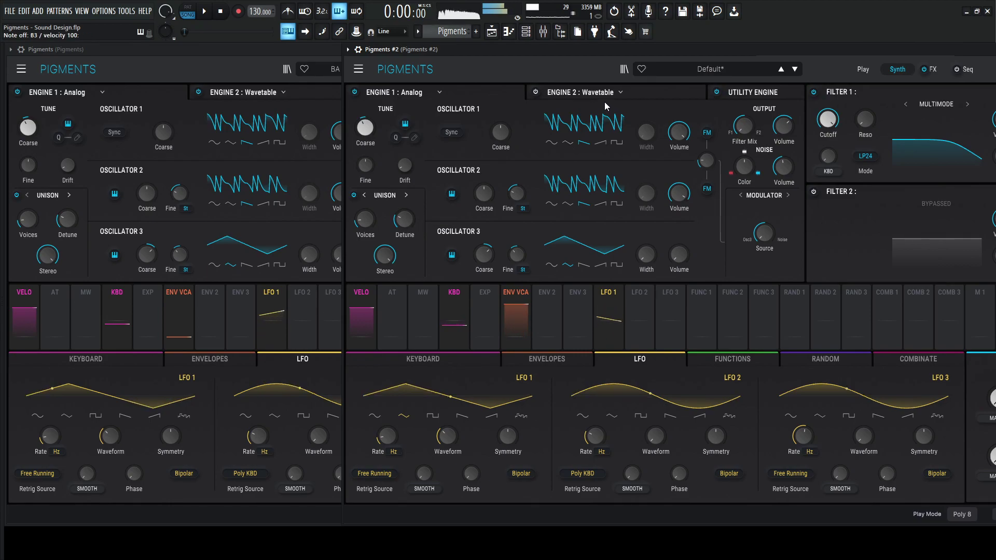
pyautogui.click(652, 94)
pyautogui.click(302, 97)
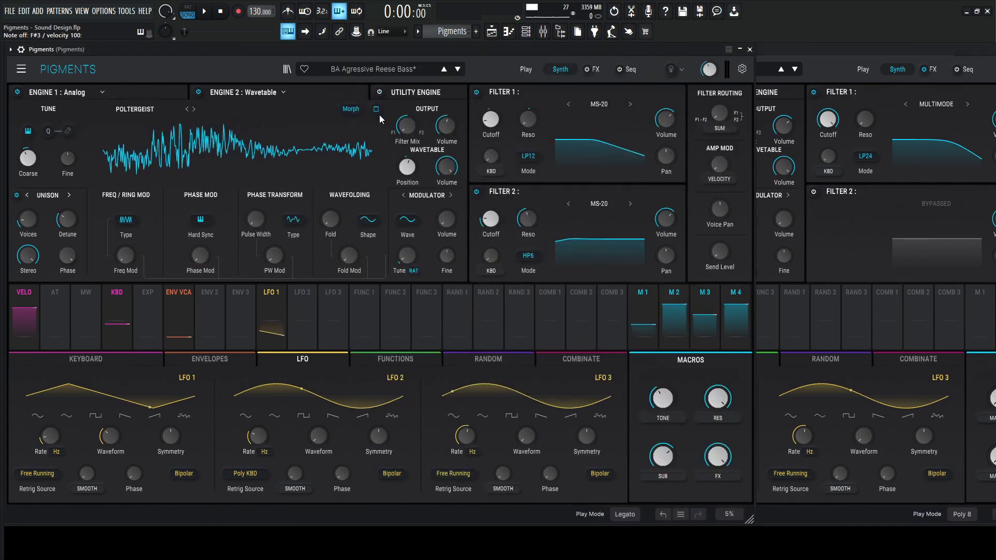
pyautogui.click(758, 73)
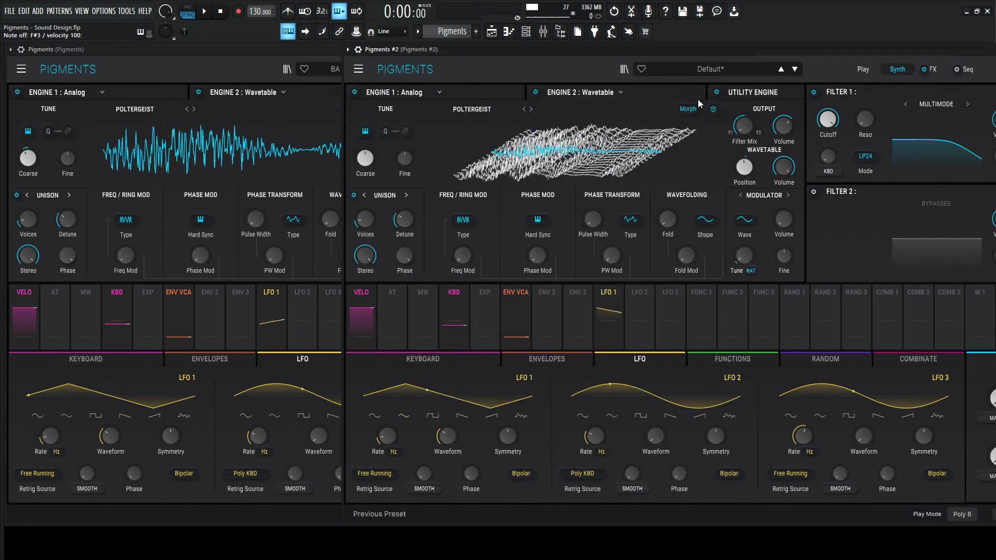
pyautogui.moveTo(777, 129); pyautogui.dragTo(777, 146)
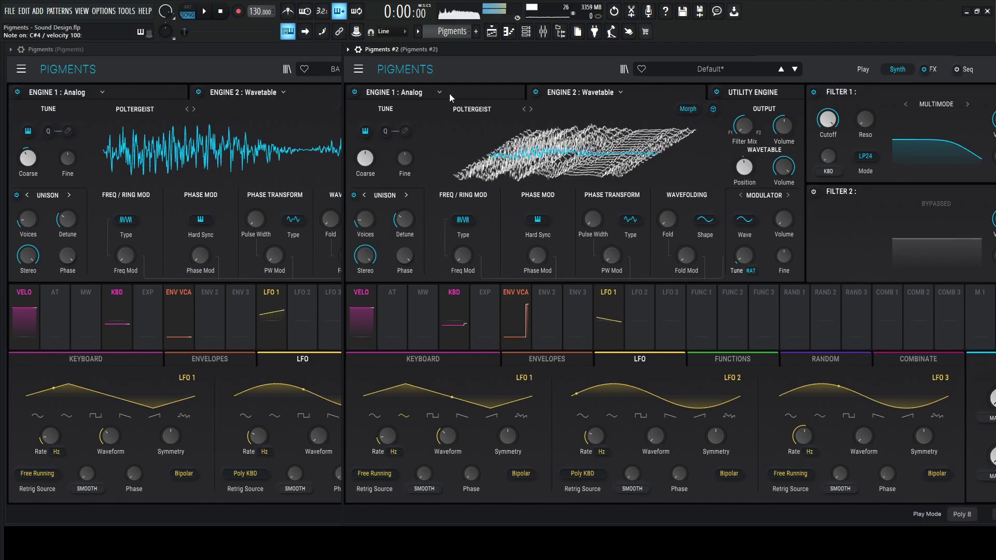
# Check the reference's utility engine, then switch on the second instance's sub oscillator.
pyautogui.click(259, 70)
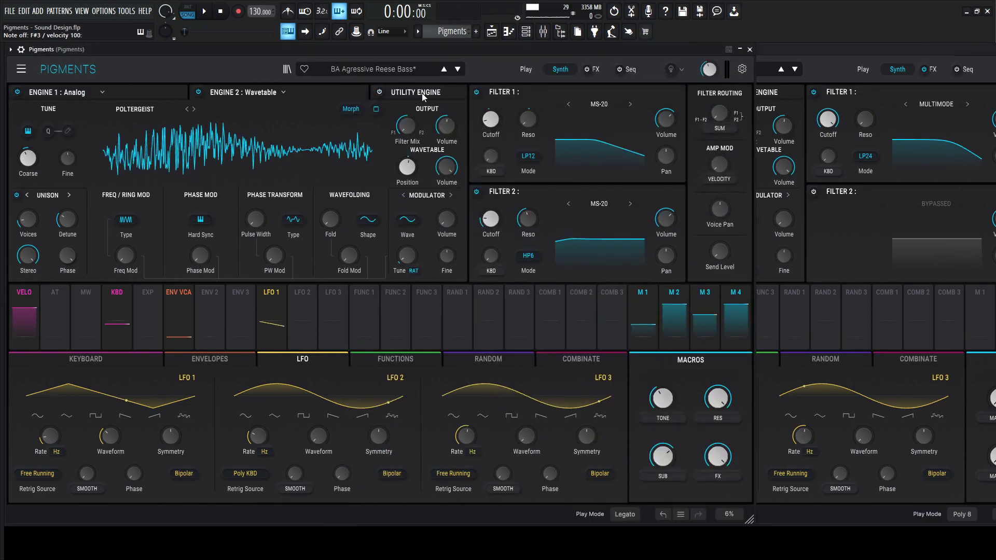
pyautogui.click(379, 91)
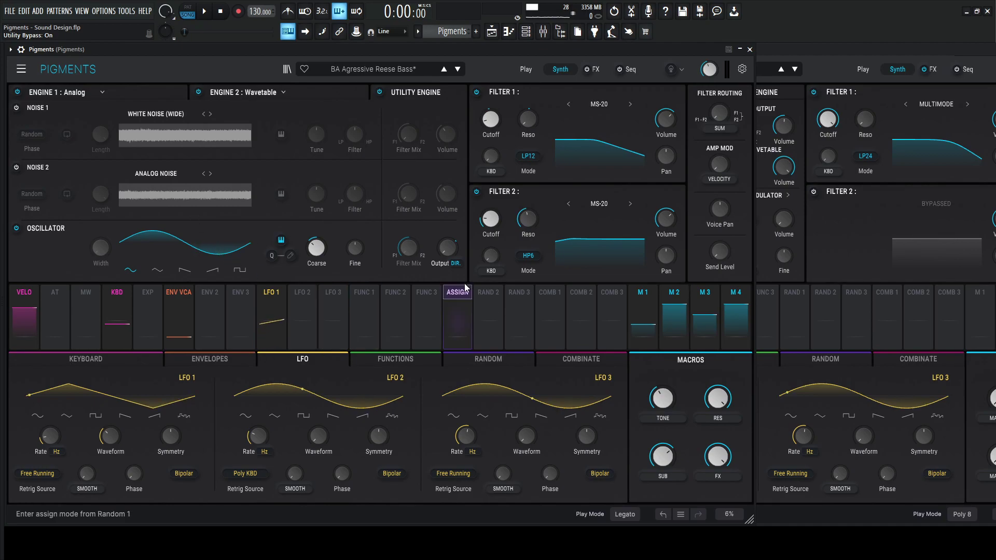
pyautogui.click(834, 52)
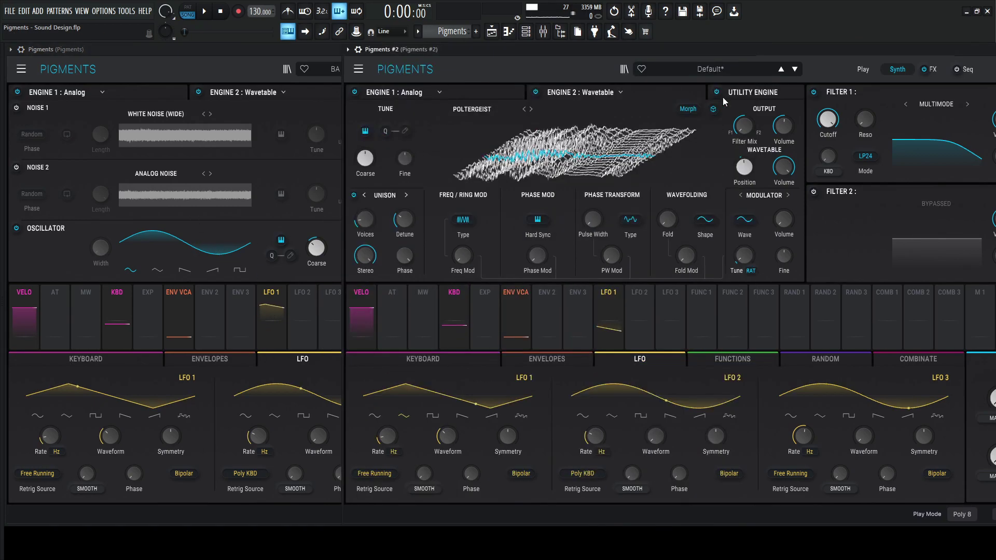
pyautogui.click(752, 92)
pyautogui.click(354, 108)
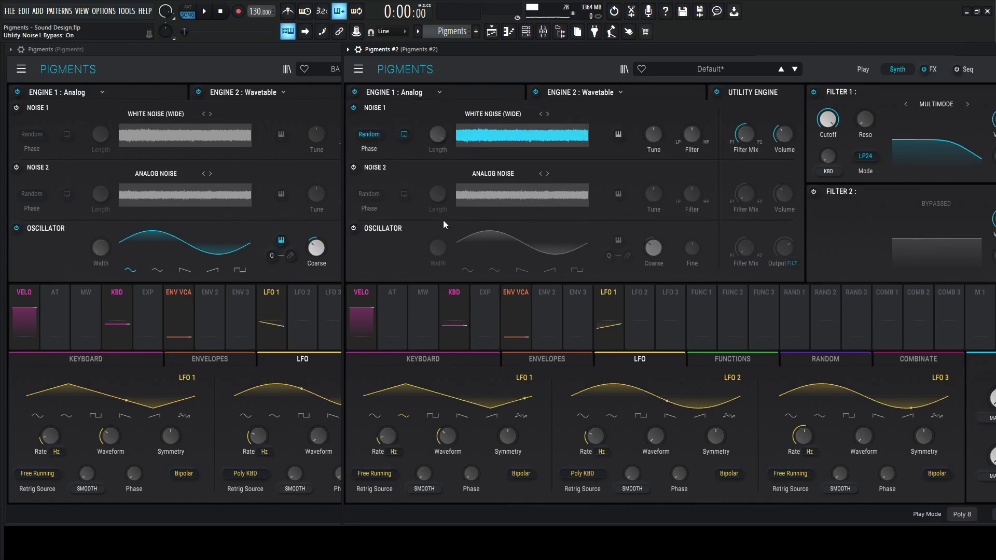
pyautogui.click(354, 228)
pyautogui.click(355, 109)
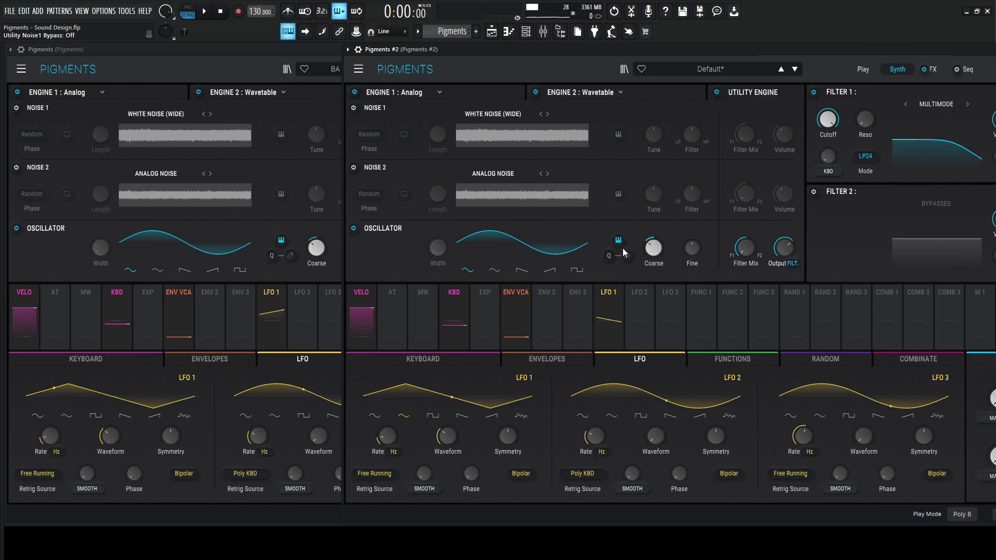
# Send the sub oscillator to Direct Out and assign Macro 3 to its output level.
pyautogui.click(794, 263)
pyautogui.click(873, 306)
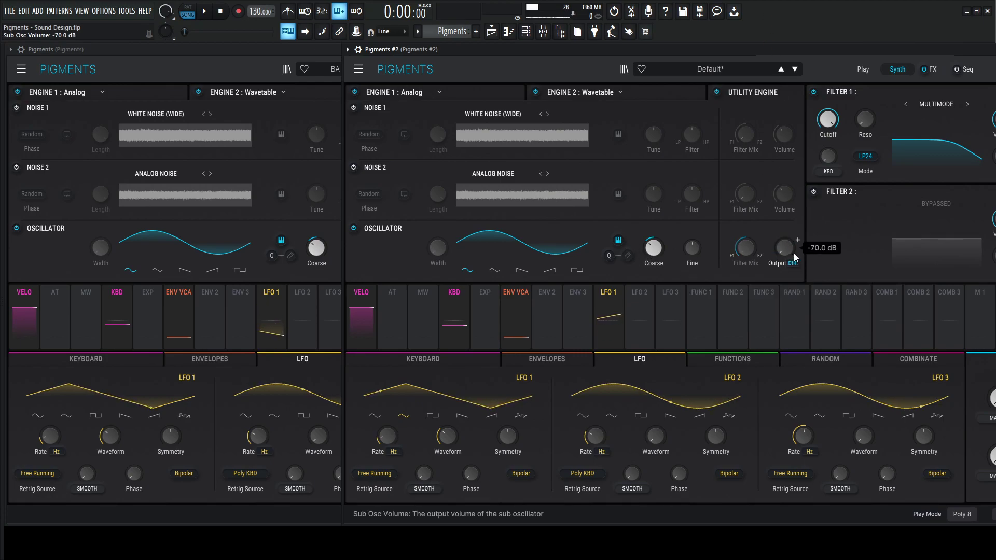
pyautogui.moveTo(832, 49); pyautogui.dragTo(732, 50)
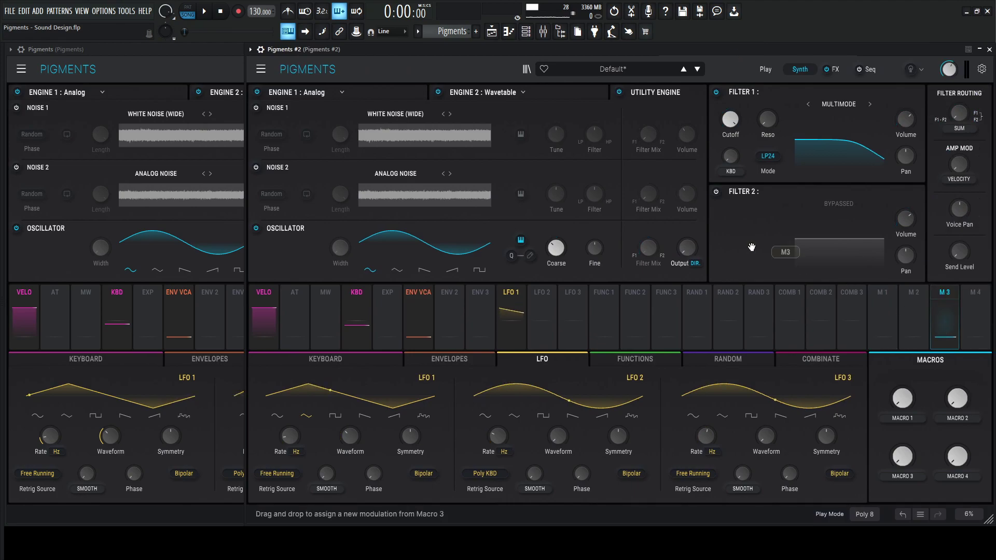
pyautogui.moveTo(752, 247); pyautogui.dragTo(683, 249)
pyautogui.click(150, 49)
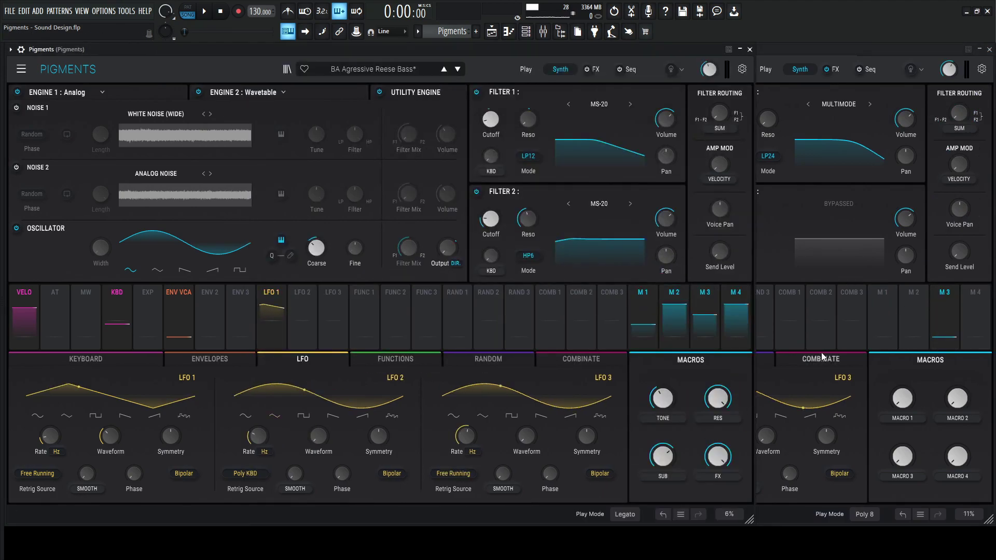
pyautogui.moveTo(705, 314); pyautogui.dragTo(447, 280)
pyautogui.click(761, 194)
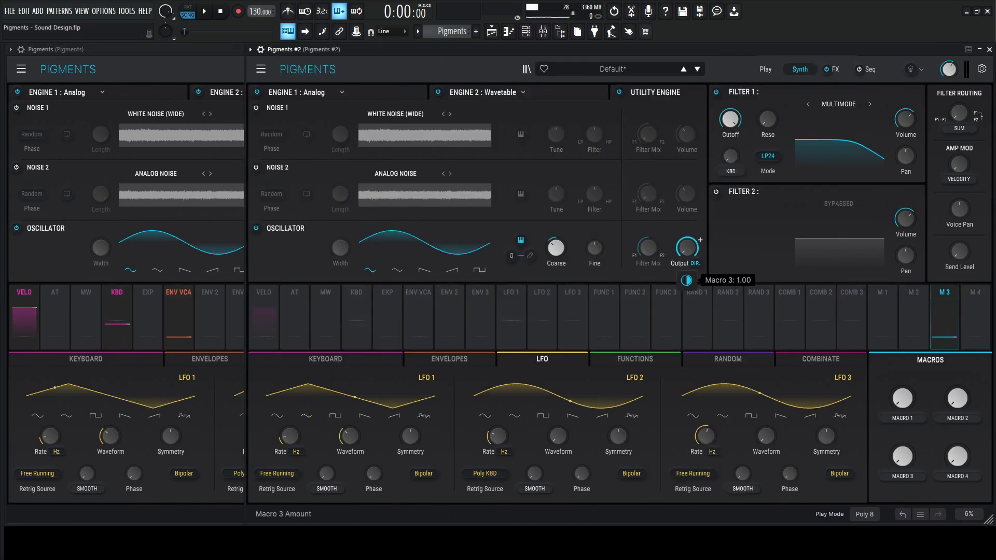
# Rename Macro 3 to SUB, test it up and back to zero, and return to the reference.
pyautogui.doubleClick(903, 476)
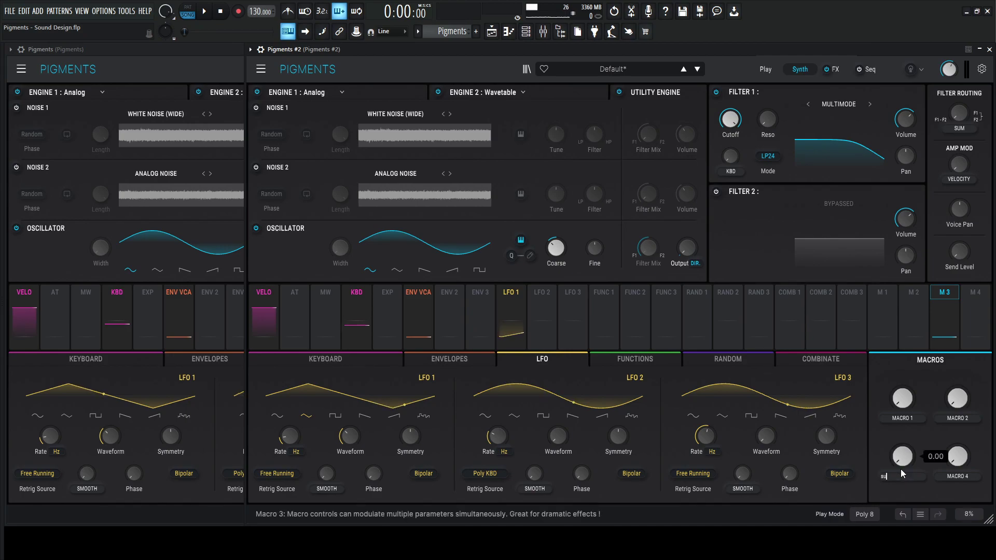
pyautogui.moveTo(902, 455); pyautogui.dragTo(902, 417)
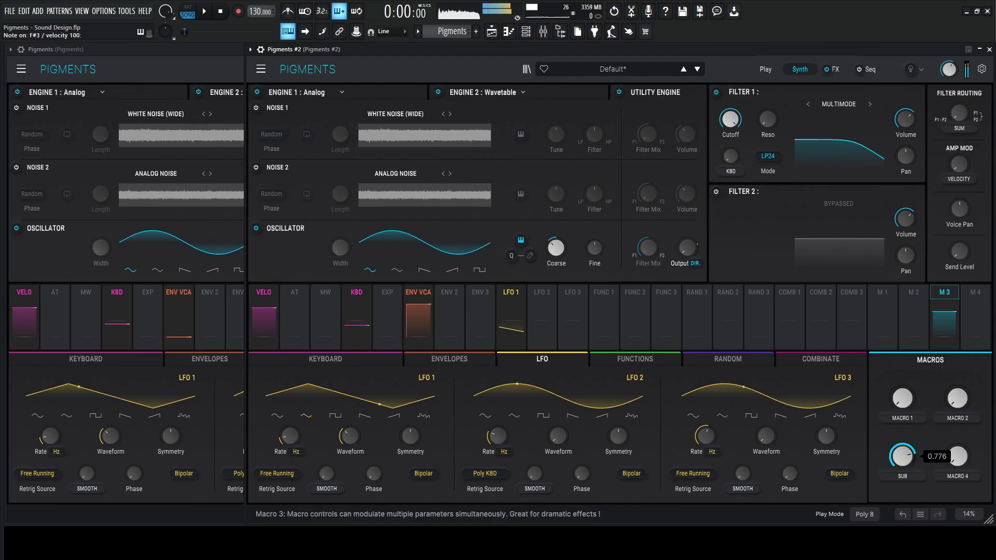
pyautogui.moveTo(902, 456); pyautogui.dragTo(903, 500)
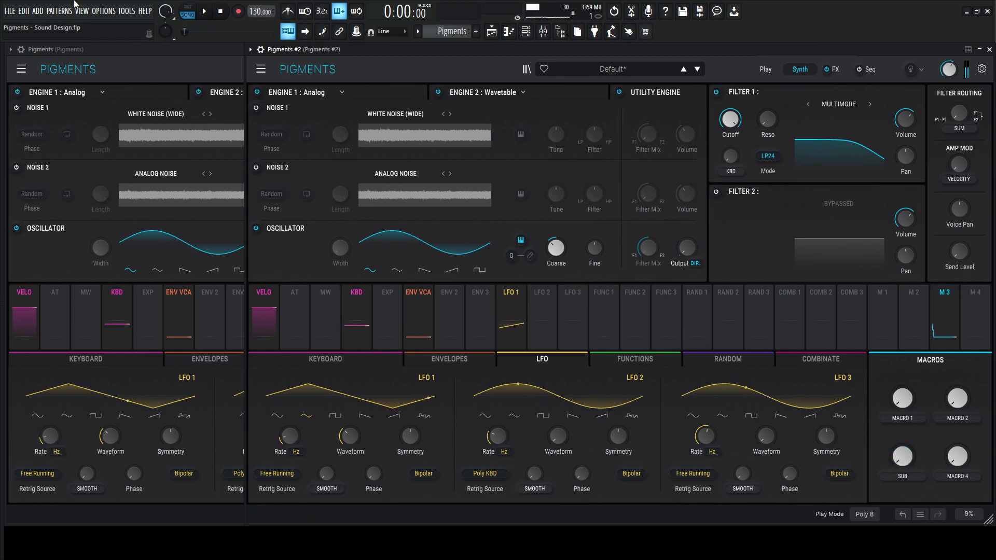
pyautogui.click(160, 65)
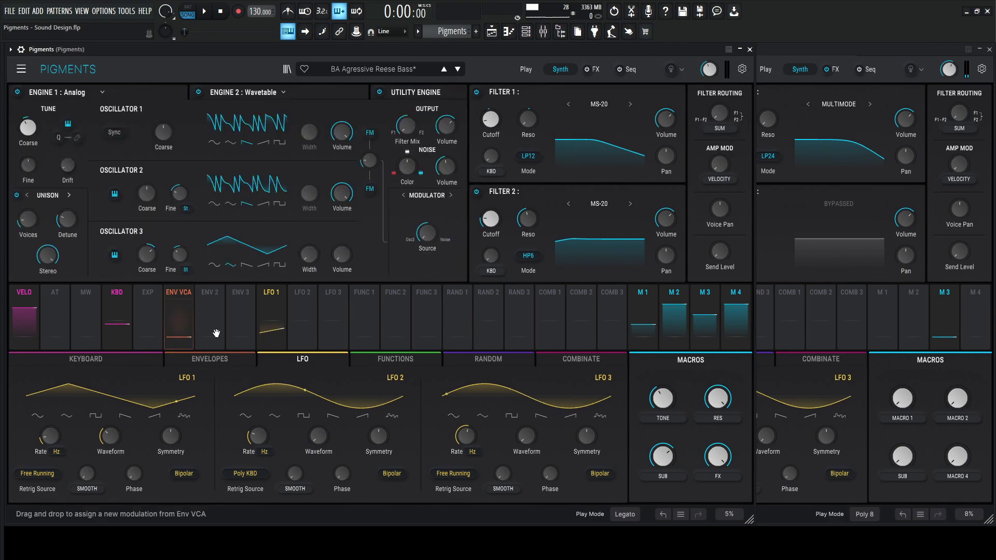
# Compare keyboard settings with the reference and lengthen the second instance's glide time to 43 ms.
pyautogui.click(119, 361)
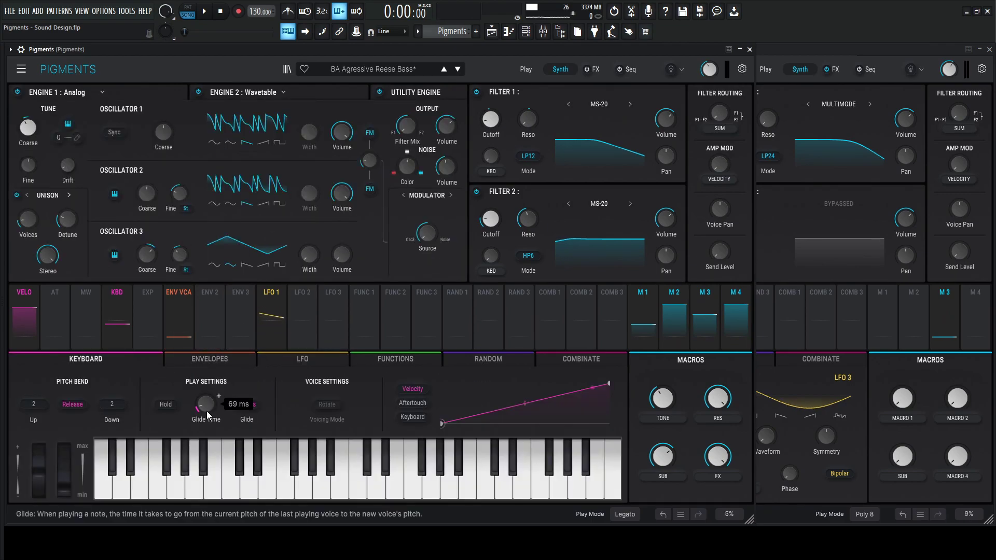
pyautogui.click(805, 52)
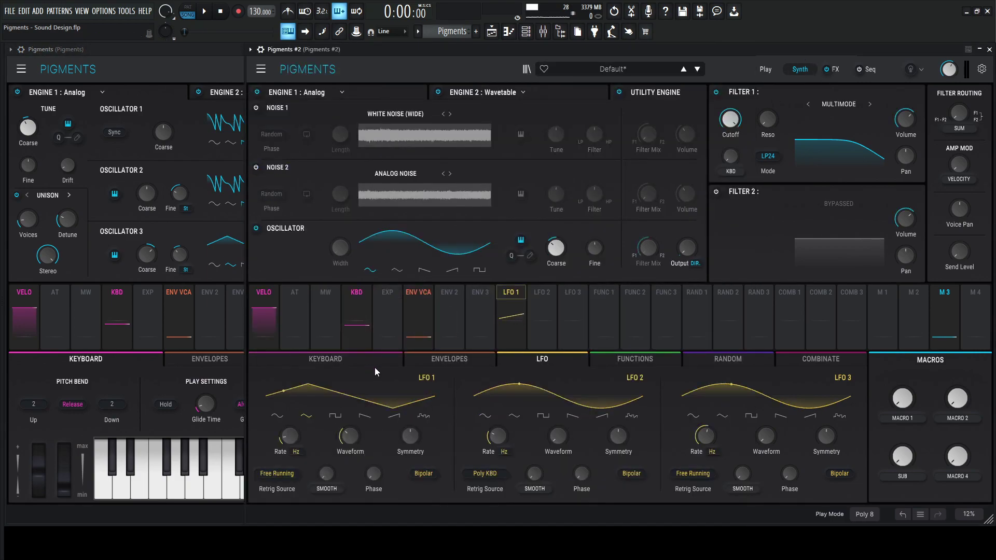
pyautogui.click(397, 363)
pyautogui.moveTo(445, 404)
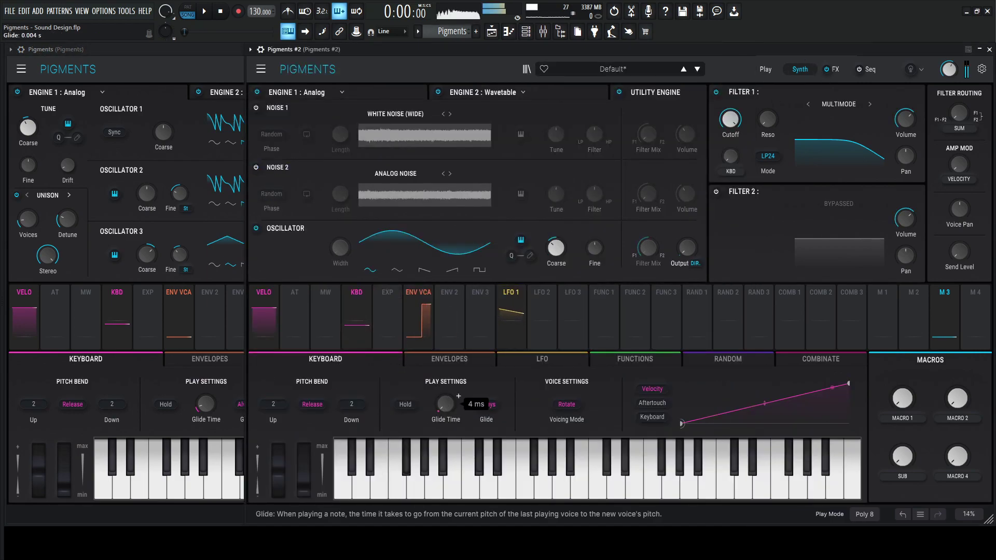
pyautogui.moveTo(444, 404); pyautogui.dragTo(445, 399)
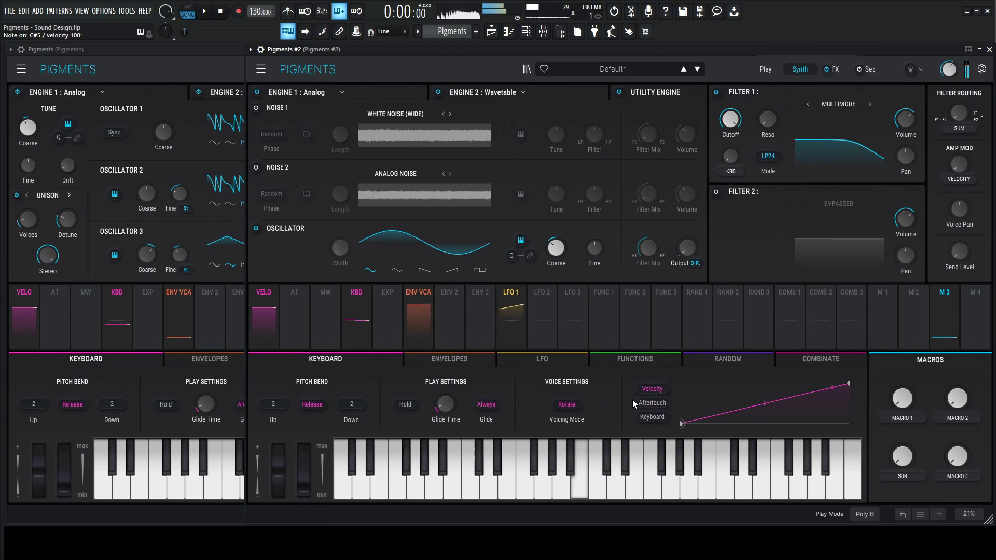
pyautogui.click(221, 70)
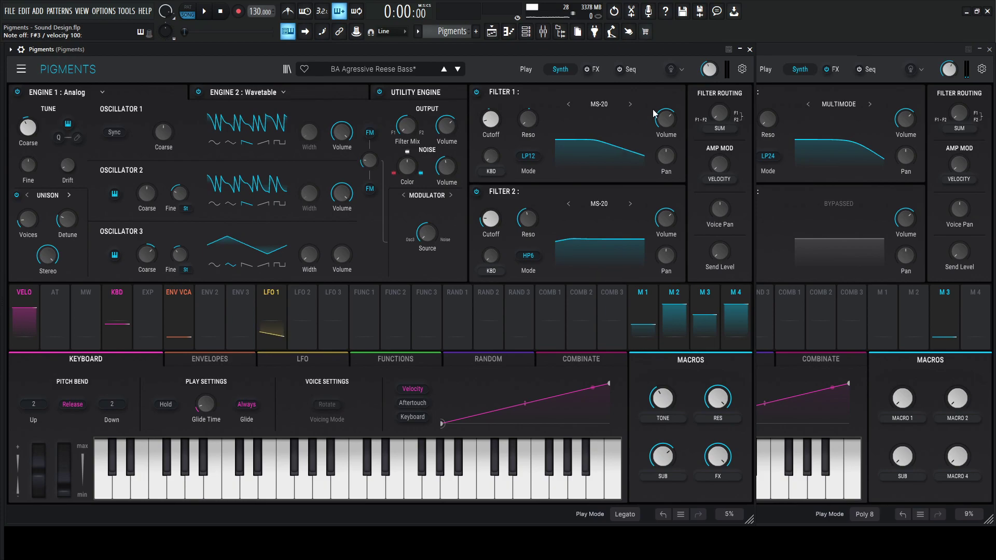
# Switch the second instance's Filter 1 type from MultiMode to the MS-20 model.
pyautogui.moveTo(499, 130)
pyautogui.click(810, 80)
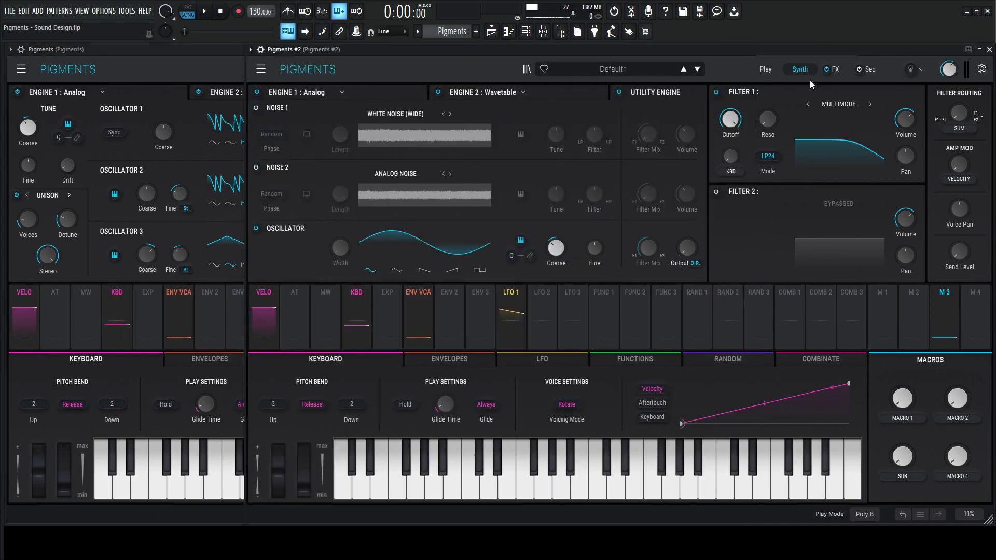
pyautogui.click(838, 103)
pyautogui.click(830, 145)
pyautogui.click(180, 68)
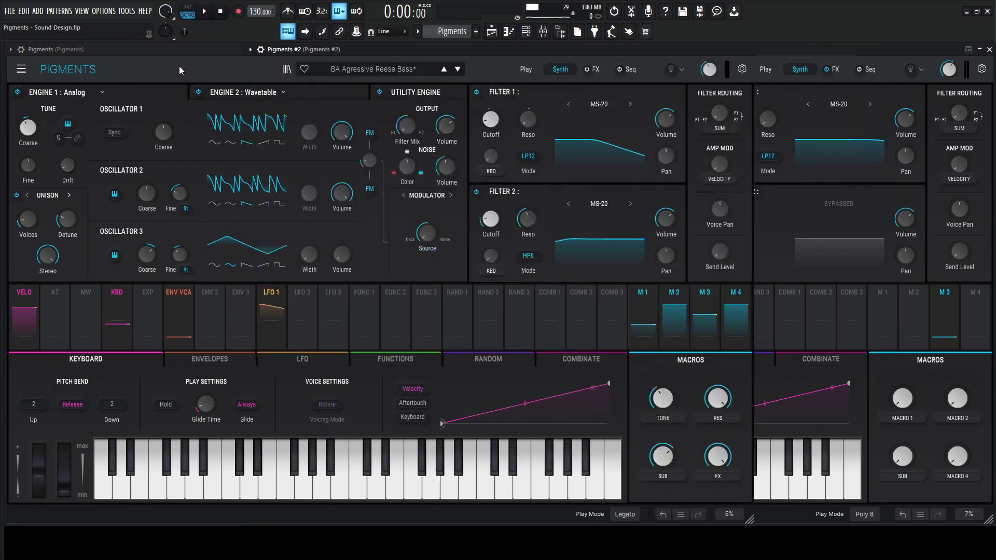
pyautogui.moveTo(493, 126)
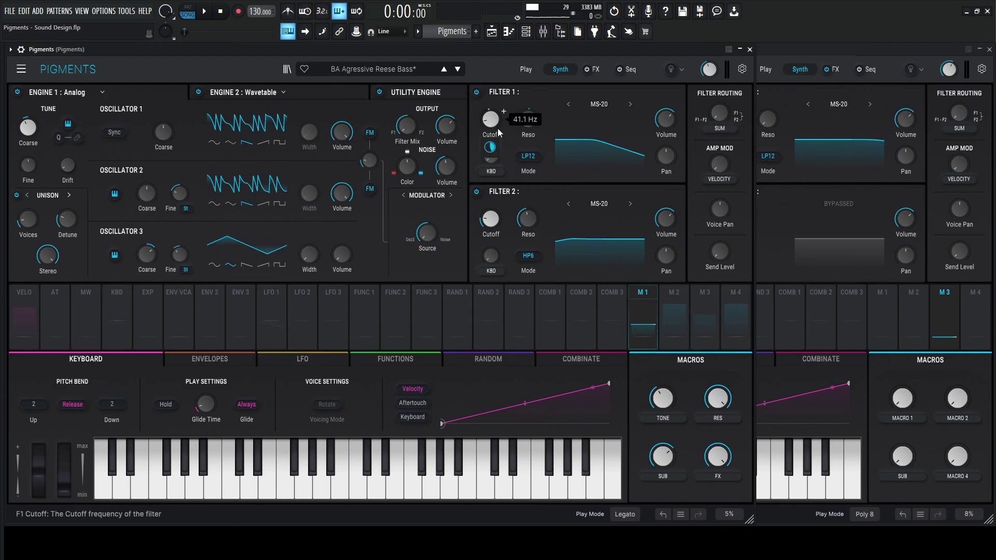
pyautogui.click(795, 56)
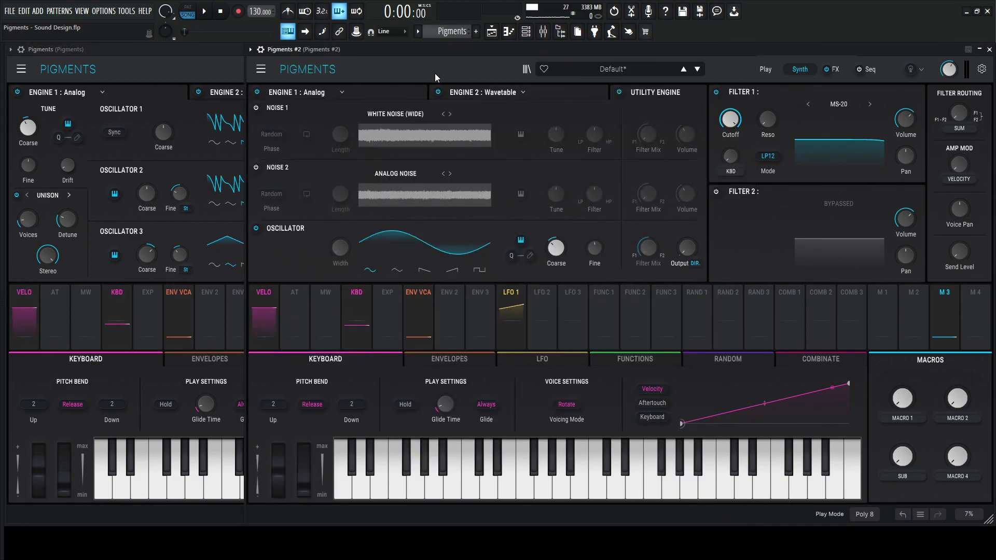
# Lower the second instance's Filter 1 cutoff to 41.1 Hz.
pyautogui.click(664, 71)
pyautogui.click(812, 49)
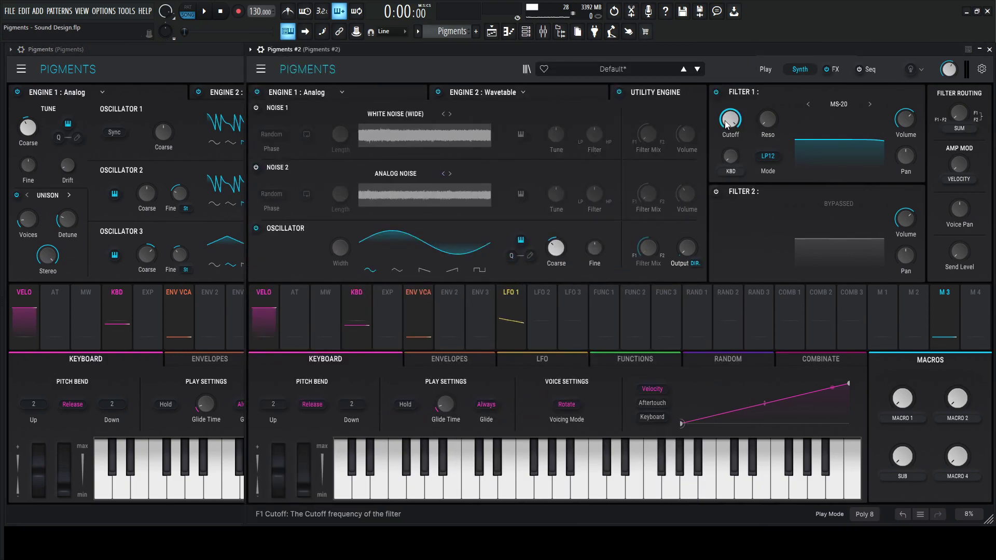
pyautogui.moveTo(730, 119)
pyautogui.moveTo(730, 119); pyautogui.dragTo(729, 126)
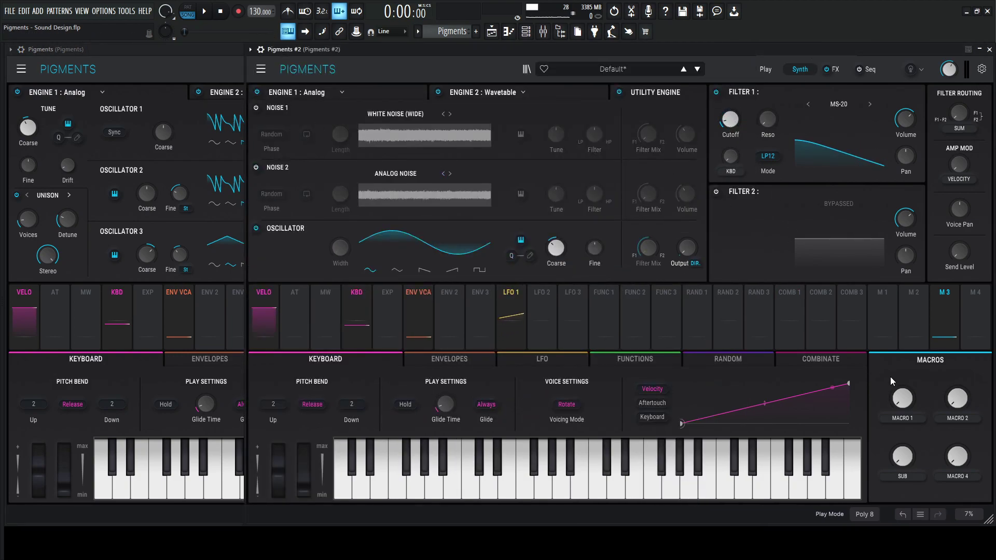
# Assign Macro 1 (CUT) to Filter 1 cutoff and turn it up to test the sweep.
pyautogui.moveTo(889, 344); pyautogui.dragTo(730, 122)
pyautogui.click(233, 51)
pyautogui.moveTo(492, 151)
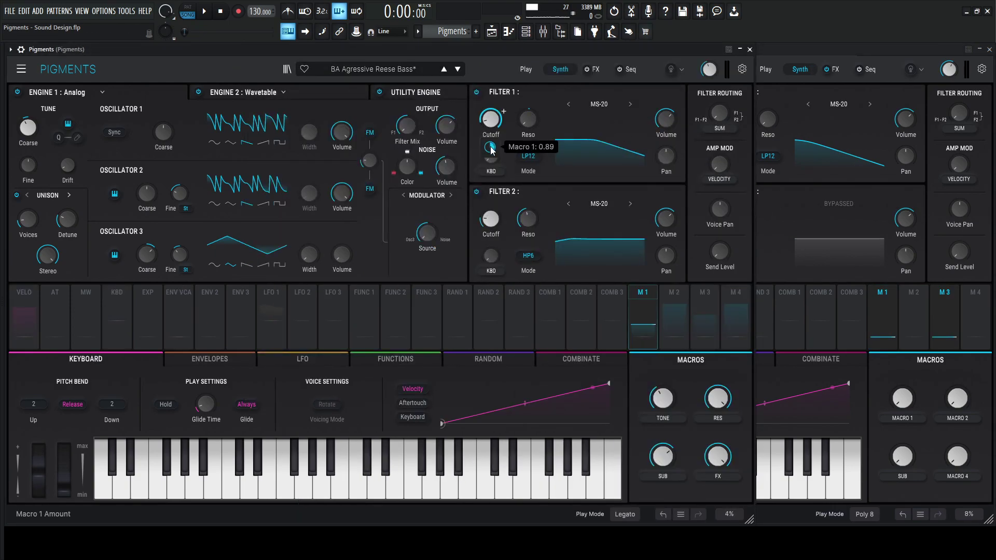
pyautogui.click(834, 51)
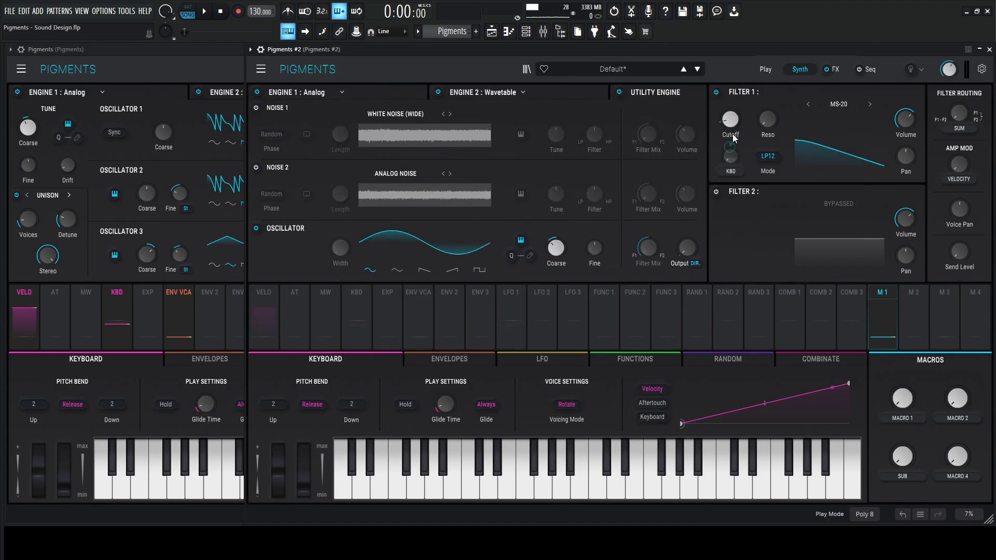
pyautogui.moveTo(729, 144)
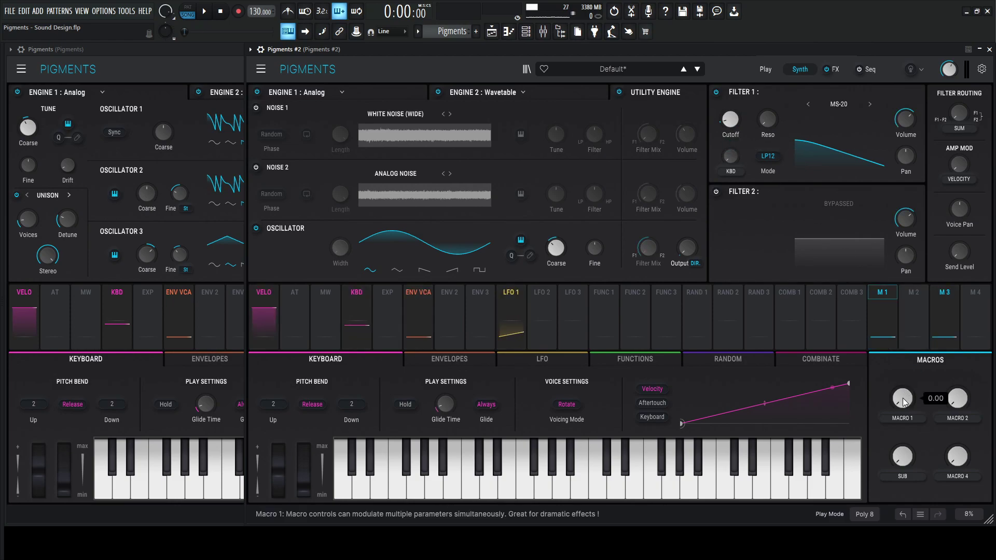
pyautogui.moveTo(902, 398); pyautogui.dragTo(903, 328)
pyautogui.moveTo(903, 389); pyautogui.dragTo(902, 399)
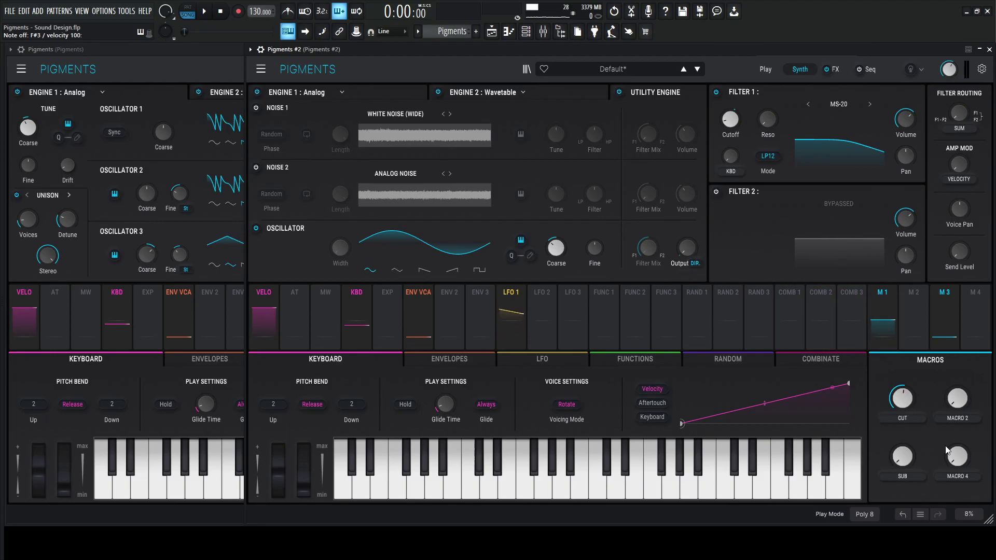
# Assign Macro 2 to Filter 1 resonance, then raise RES to 0.540 and CUT to 0.800.
pyautogui.click(223, 69)
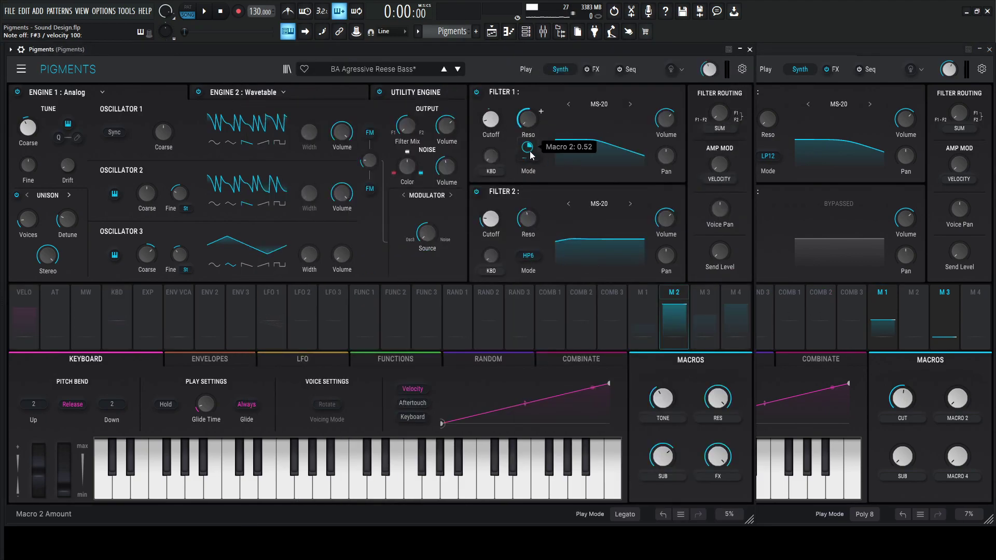
pyautogui.click(776, 103)
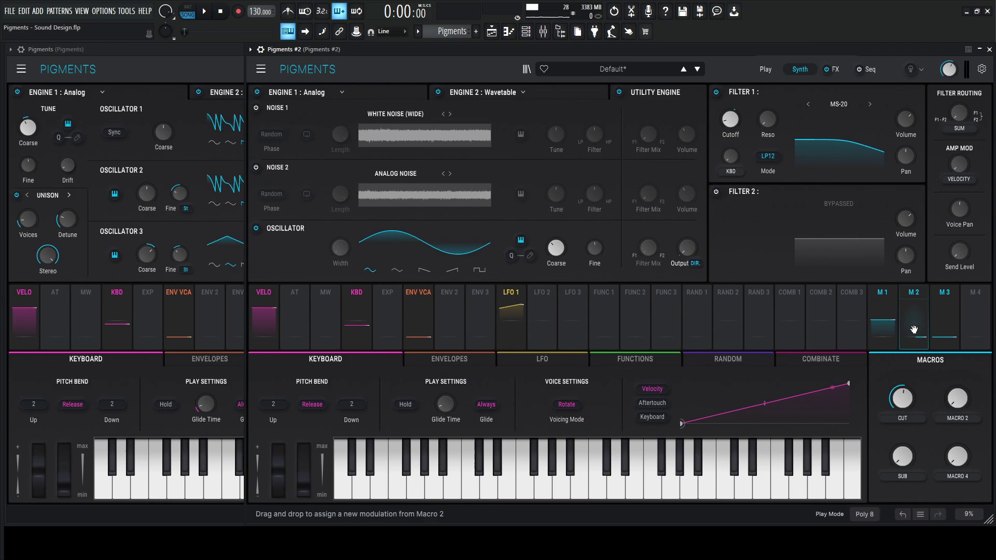
pyautogui.moveTo(914, 329); pyautogui.dragTo(766, 120)
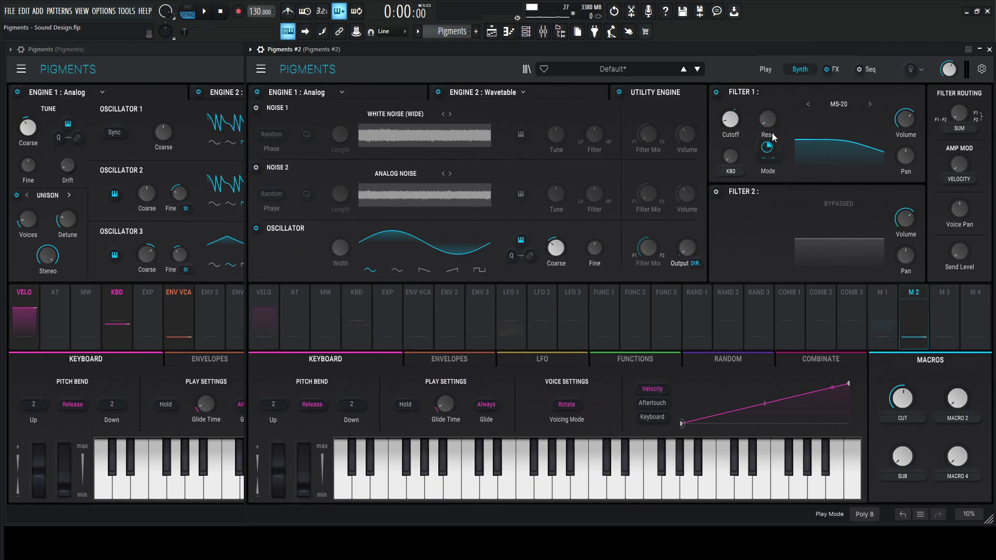
pyautogui.moveTo(957, 400); pyautogui.dragTo(958, 374)
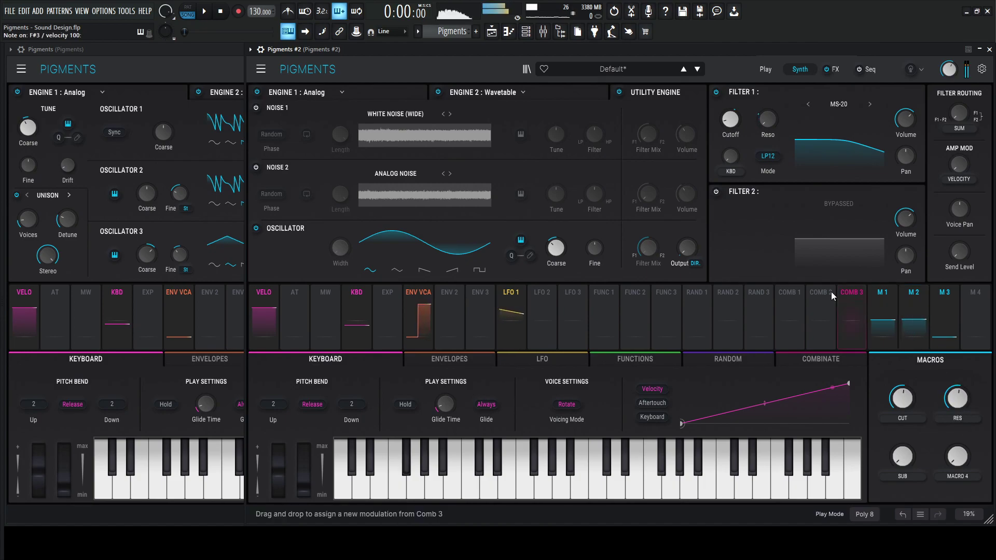
pyautogui.moveTo(902, 398); pyautogui.dragTo(902, 369)
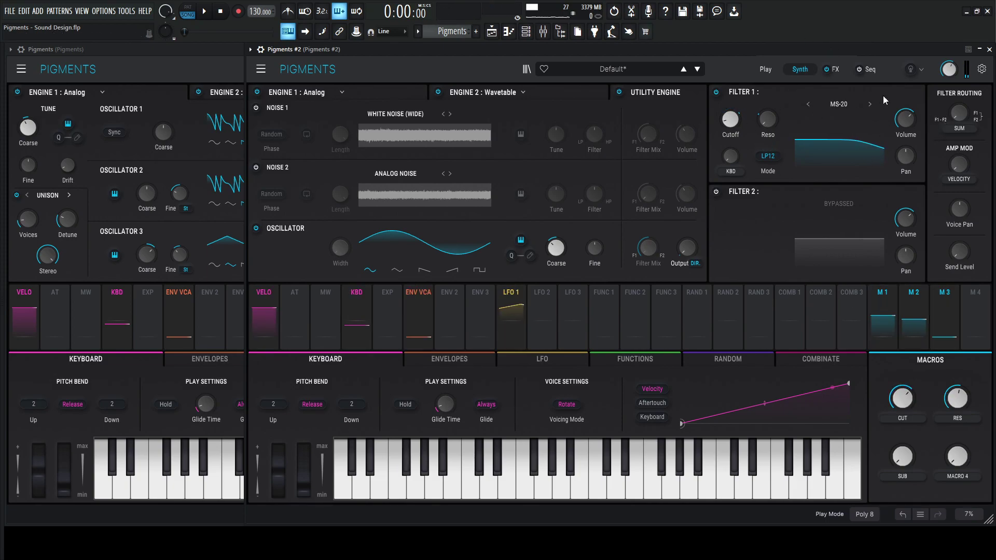
# Enable Filter 2 as an MS-20 in HP6 high-pass mode.
pyautogui.click(717, 192)
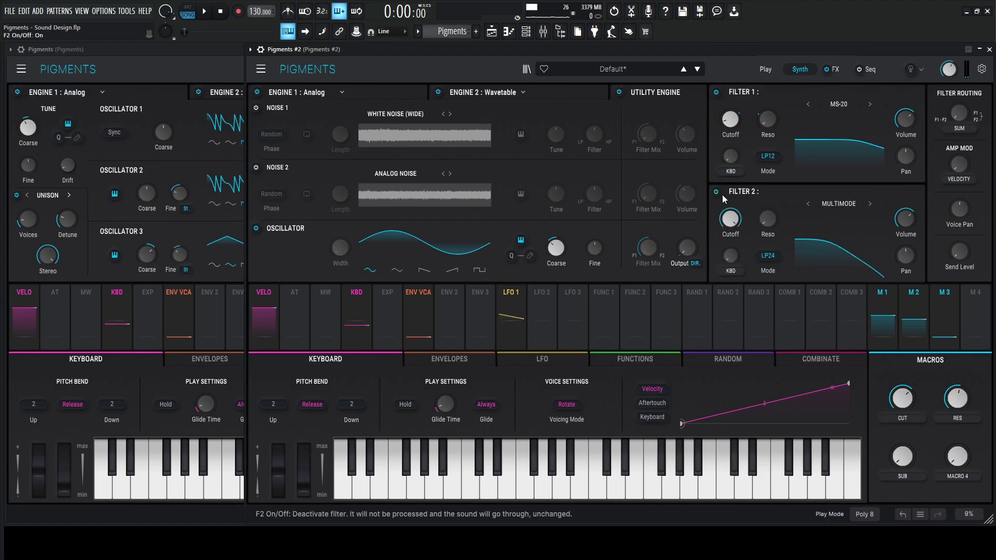
pyautogui.click(832, 204)
pyautogui.click(834, 248)
pyautogui.click(767, 255)
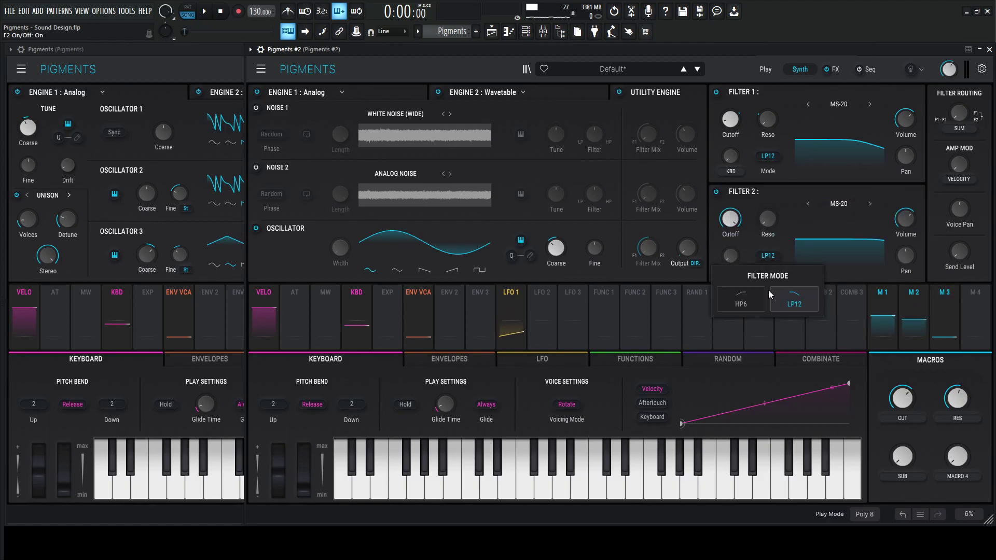
pyautogui.click(742, 302)
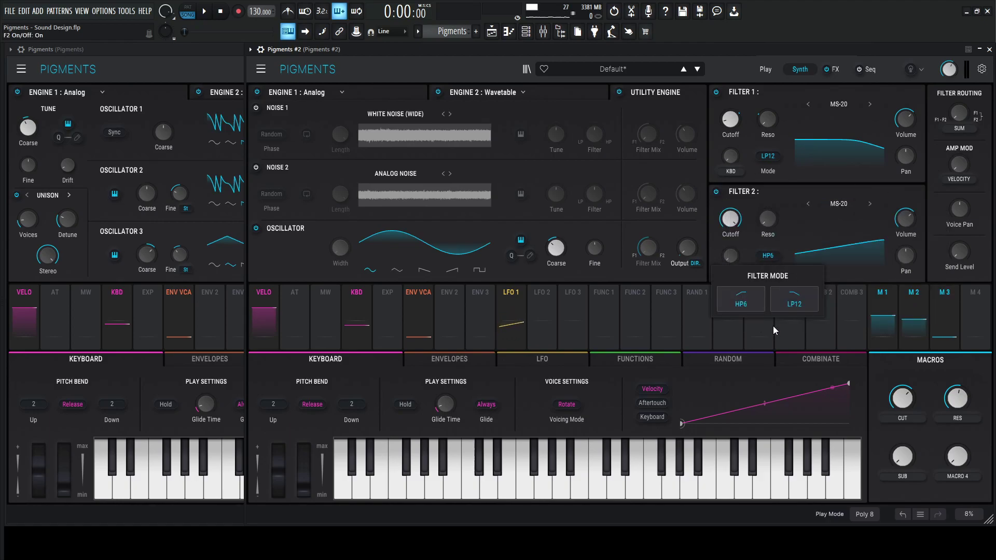
# Set Filter 2 resonance to 0.284, checking against the reference.
pyautogui.click(211, 52)
pyautogui.moveTo(528, 225)
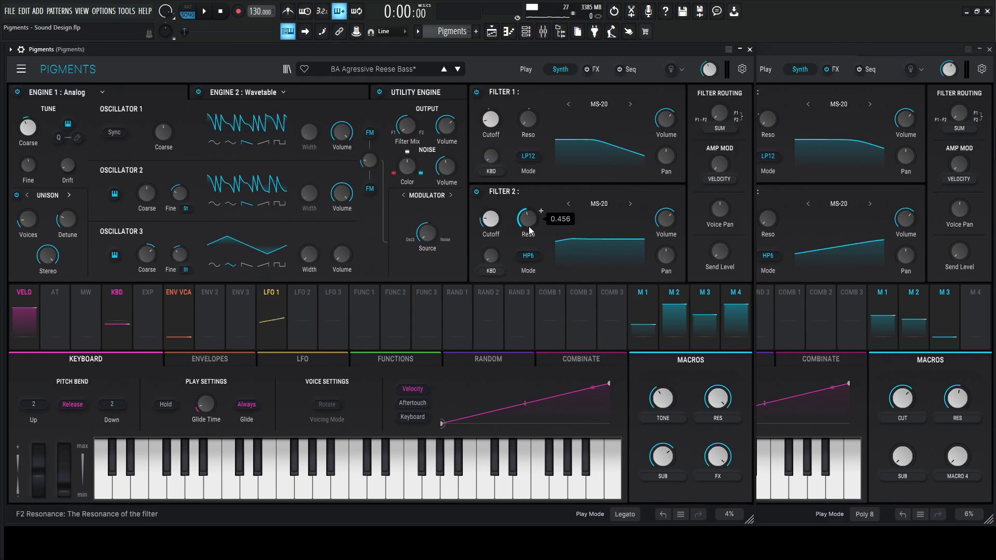
pyautogui.click(810, 49)
pyautogui.moveTo(765, 222); pyautogui.dragTo(765, 192)
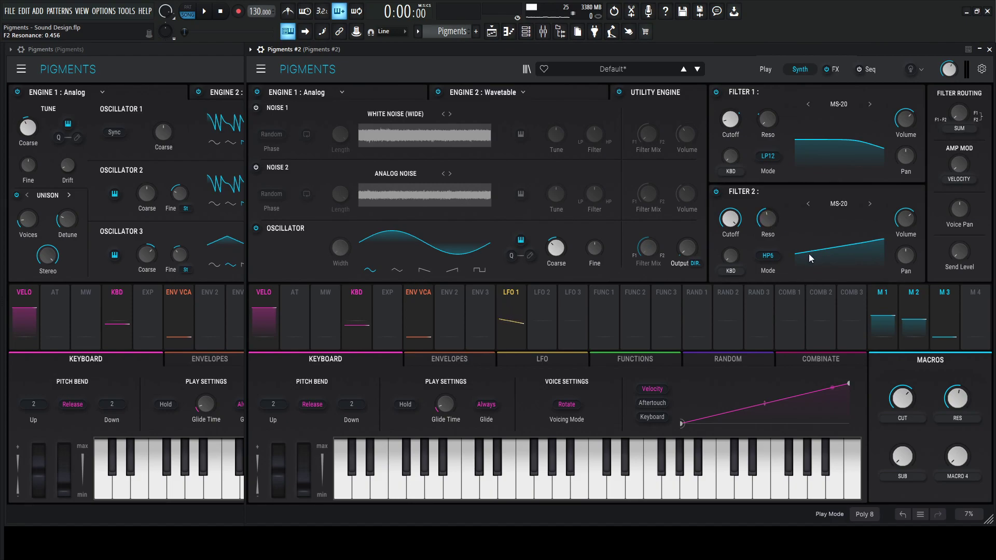
# Turn Filter 2 cutoff down to about 70 Hz.
pyautogui.click(214, 74)
pyautogui.moveTo(494, 226)
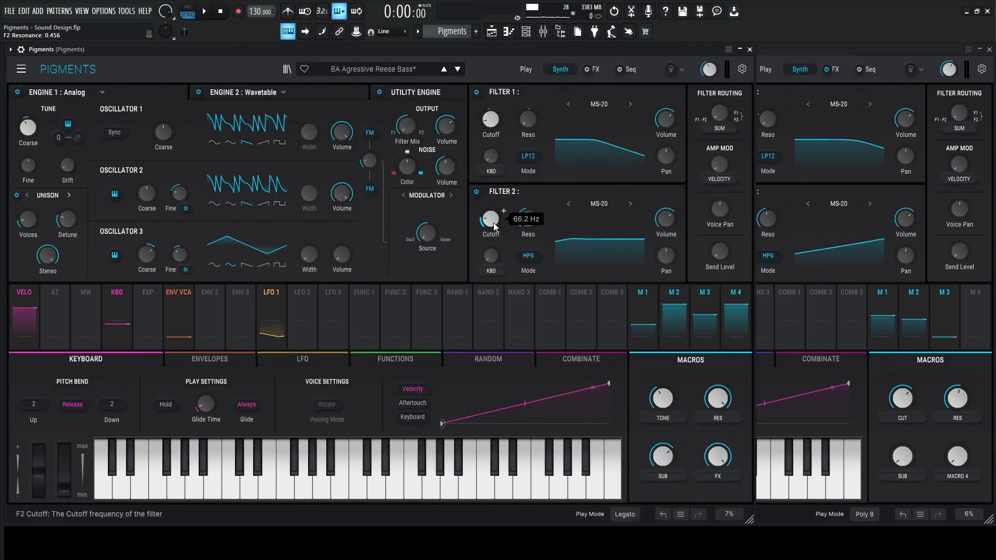
pyautogui.click(815, 62)
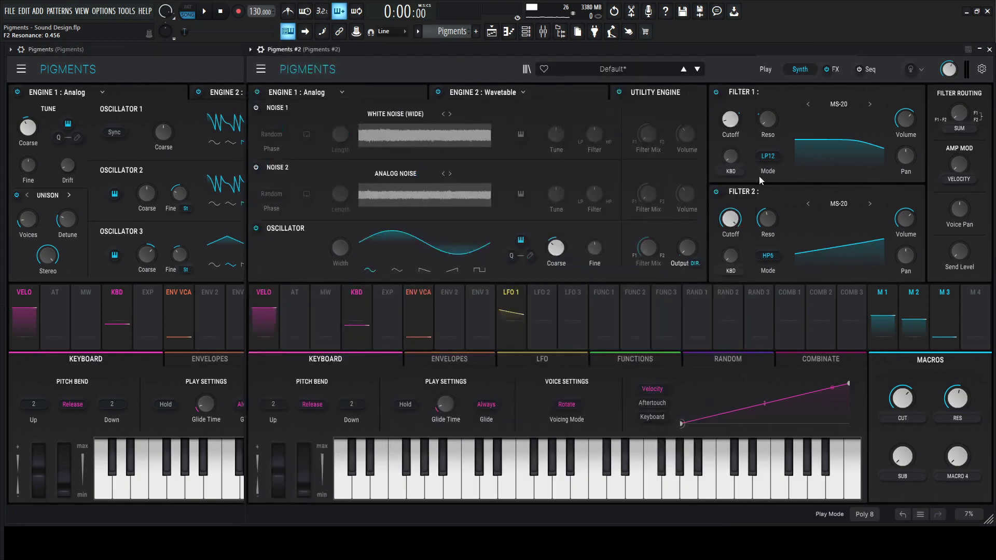
pyautogui.moveTo(731, 219)
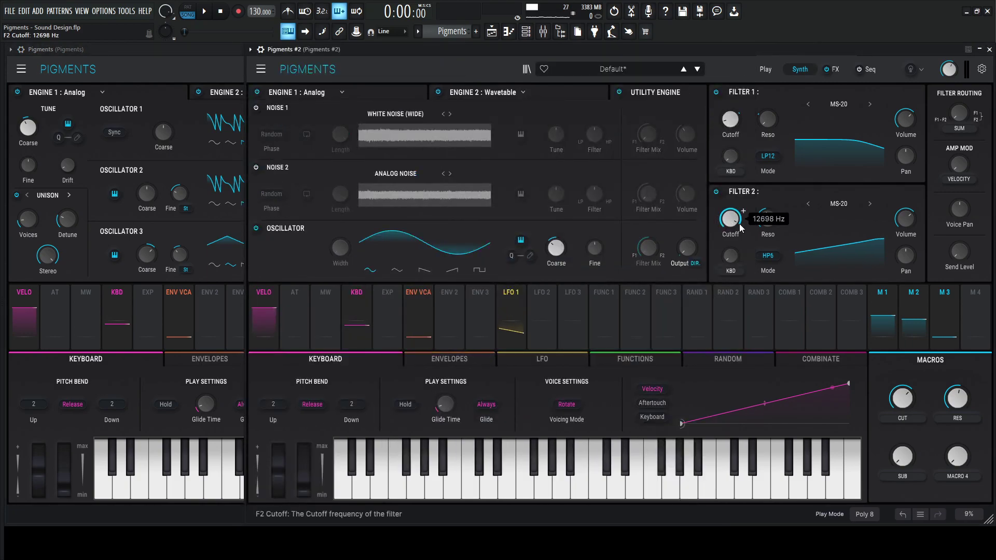
pyautogui.moveTo(732, 227); pyautogui.dragTo(733, 264)
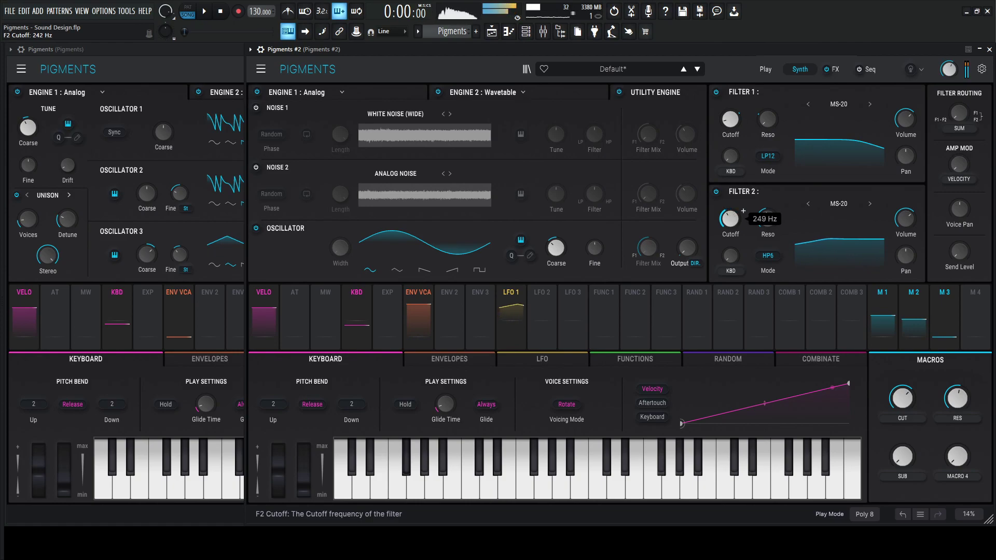
pyautogui.moveTo(730, 220); pyautogui.dragTo(730, 222)
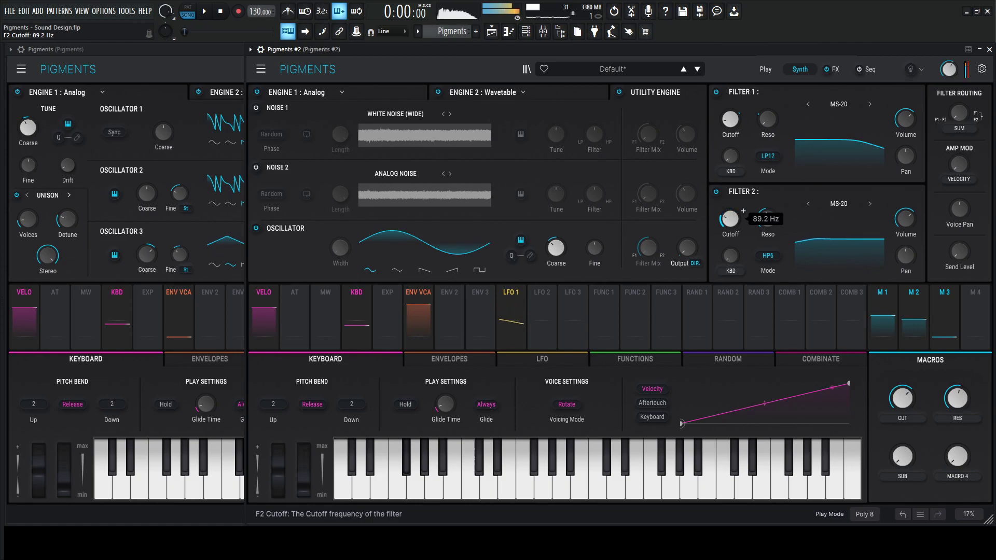
pyautogui.moveTo(732, 270); pyautogui.dragTo(732, 272)
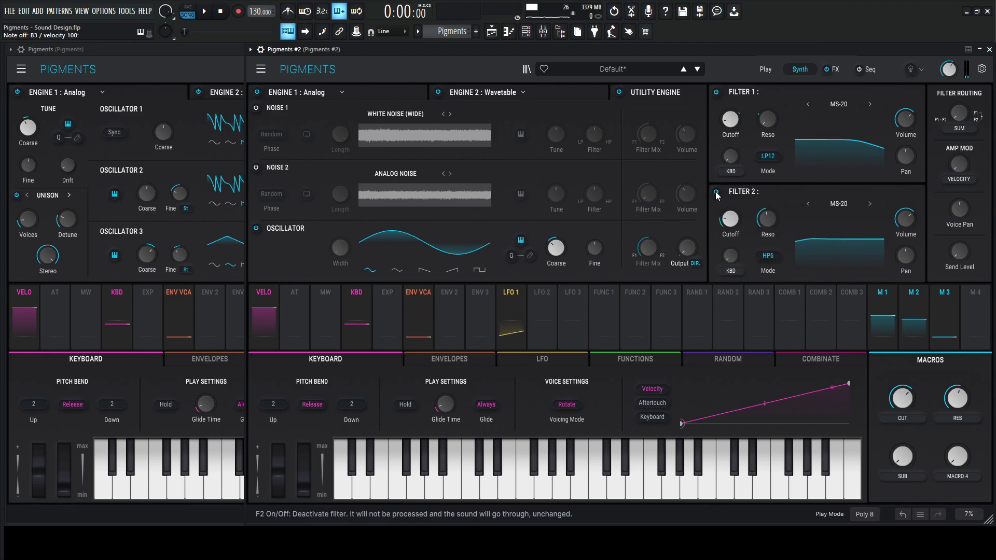
pyautogui.click(843, 70)
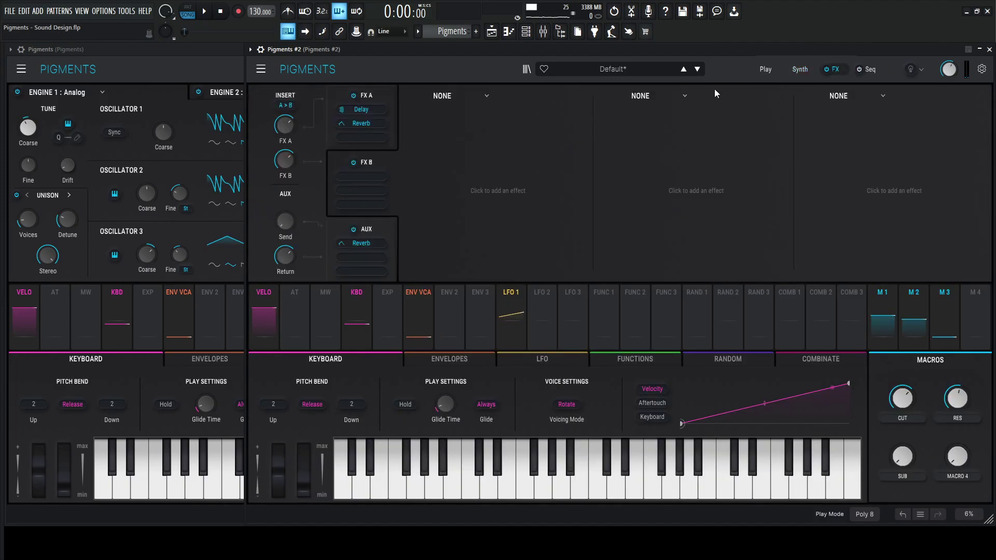
pyautogui.click(227, 75)
pyautogui.click(594, 70)
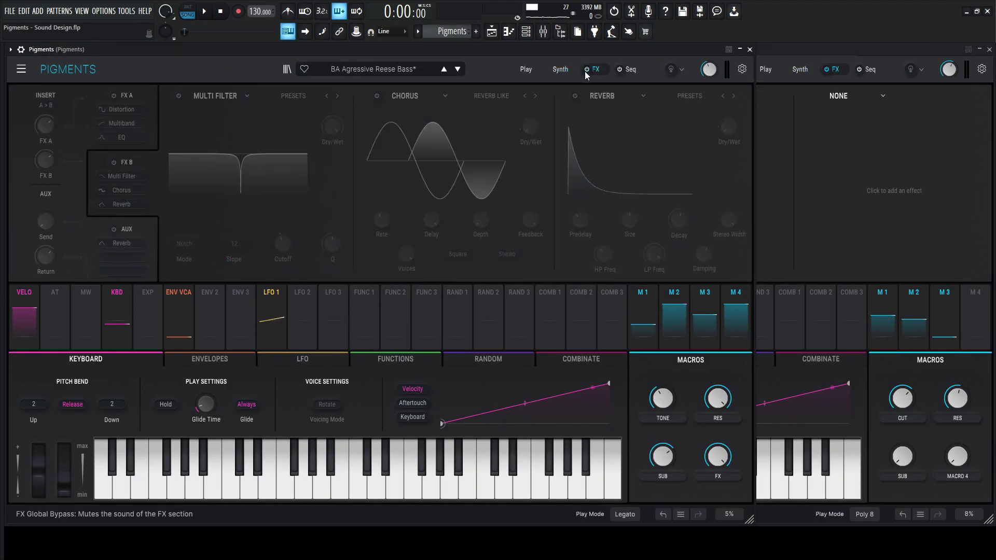
pyautogui.click(586, 69)
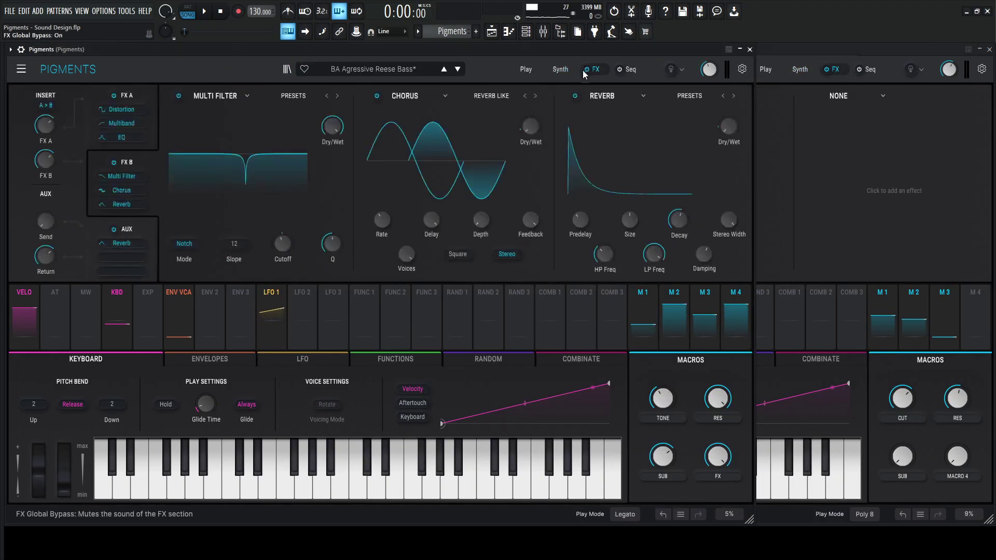
pyautogui.click(113, 162)
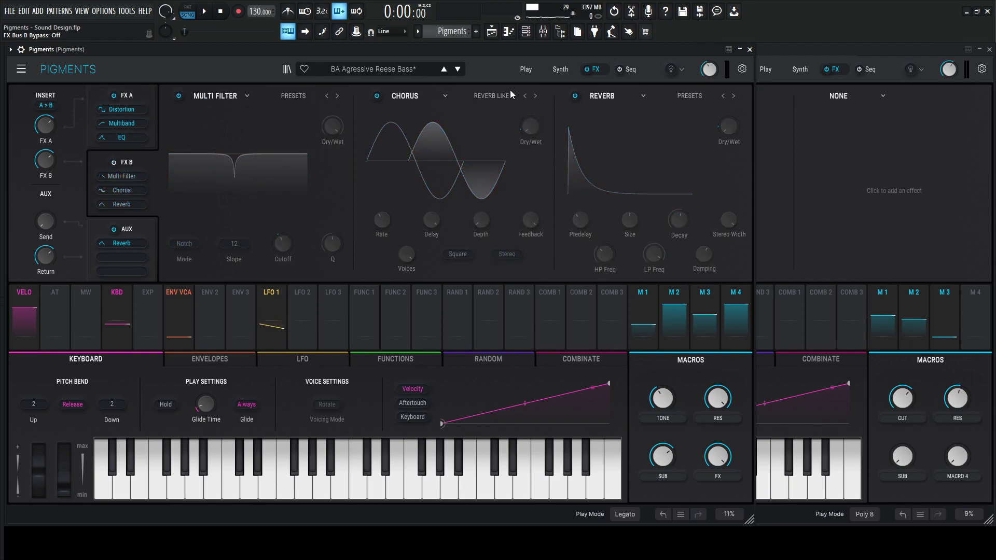
pyautogui.click(116, 107)
pyautogui.click(575, 95)
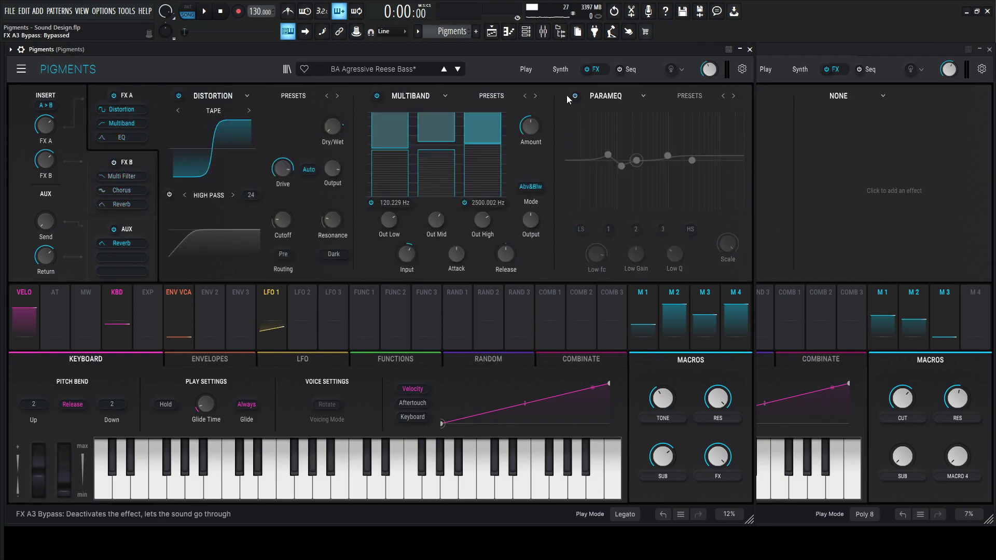
pyautogui.click(375, 98)
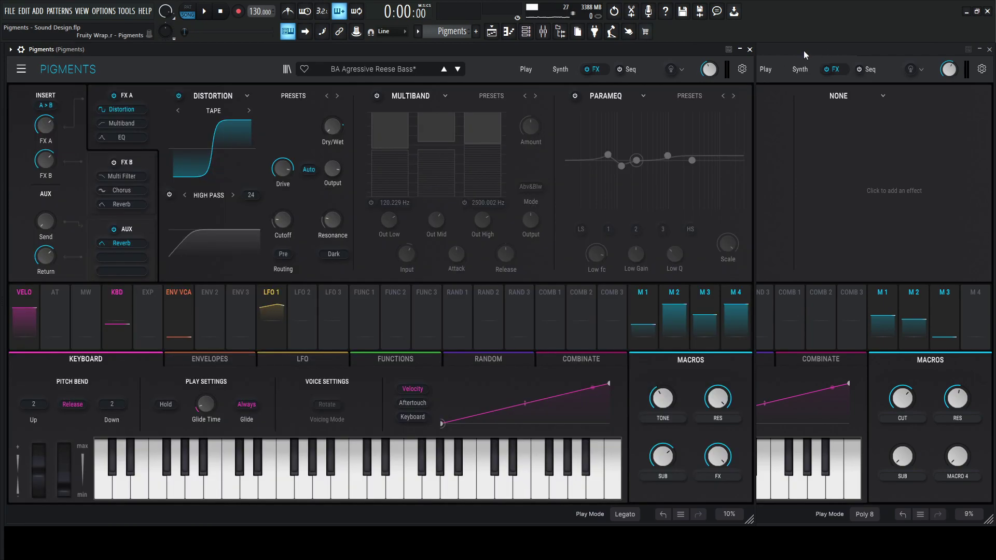
pyautogui.click(804, 51)
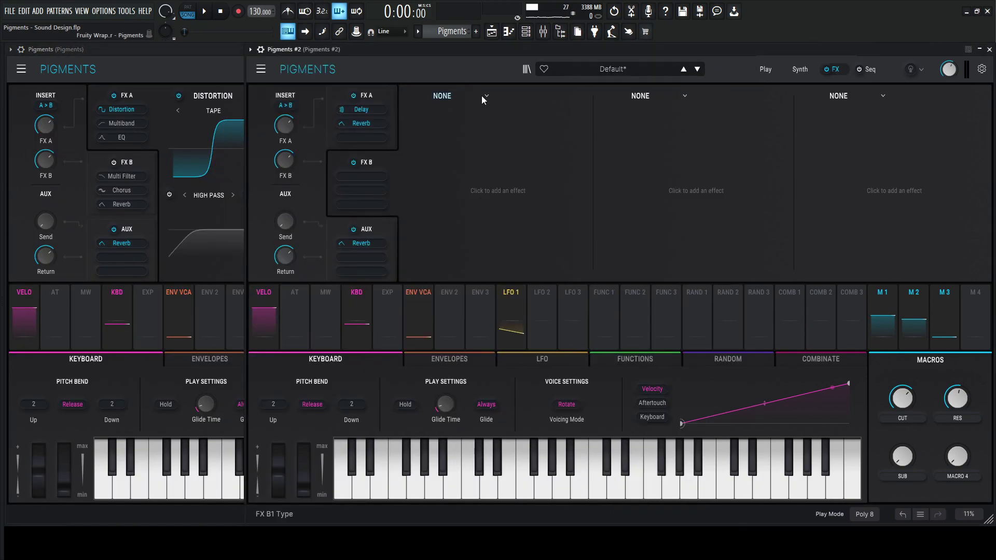
pyautogui.click(369, 97)
pyautogui.click(453, 97)
pyautogui.click(523, 192)
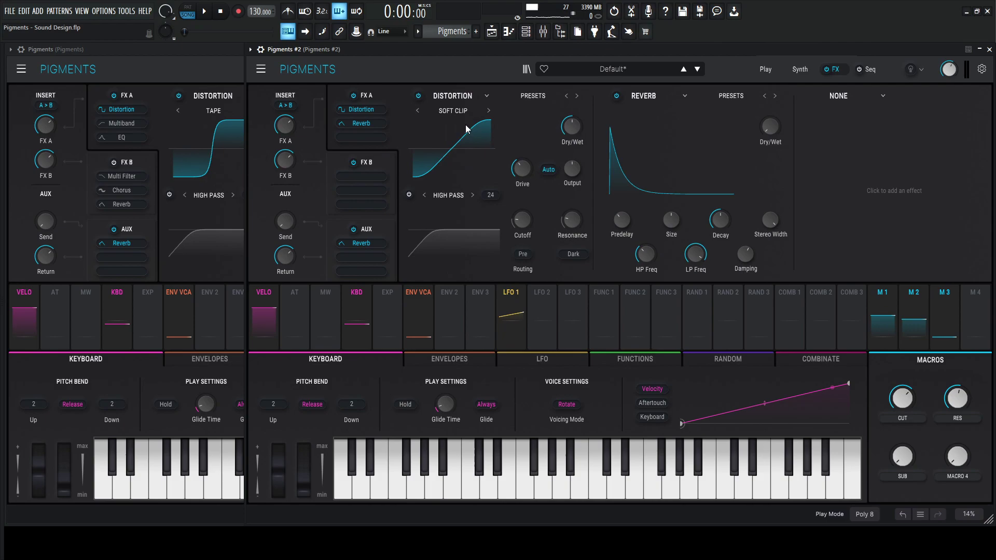
pyautogui.click(487, 109)
pyautogui.click(487, 109)
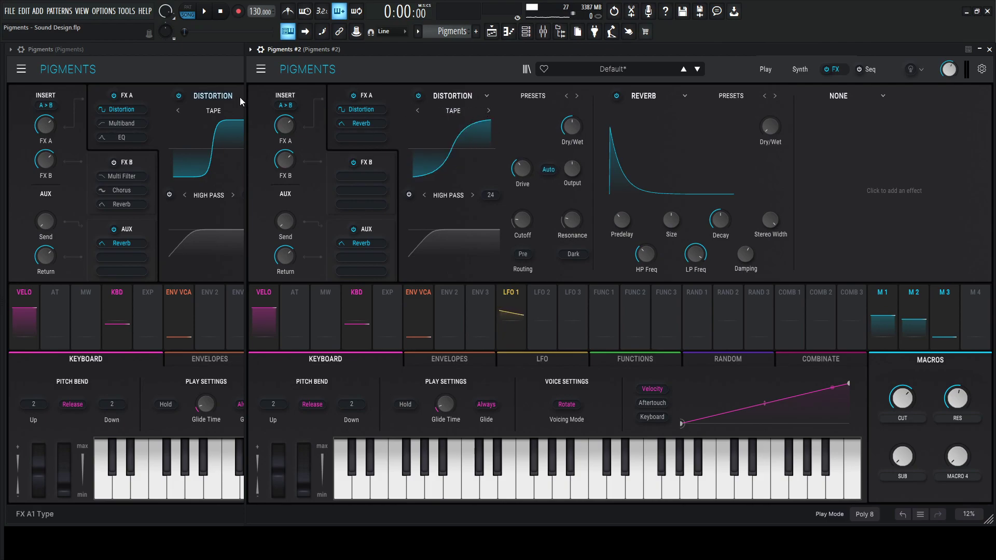
pyautogui.click(209, 66)
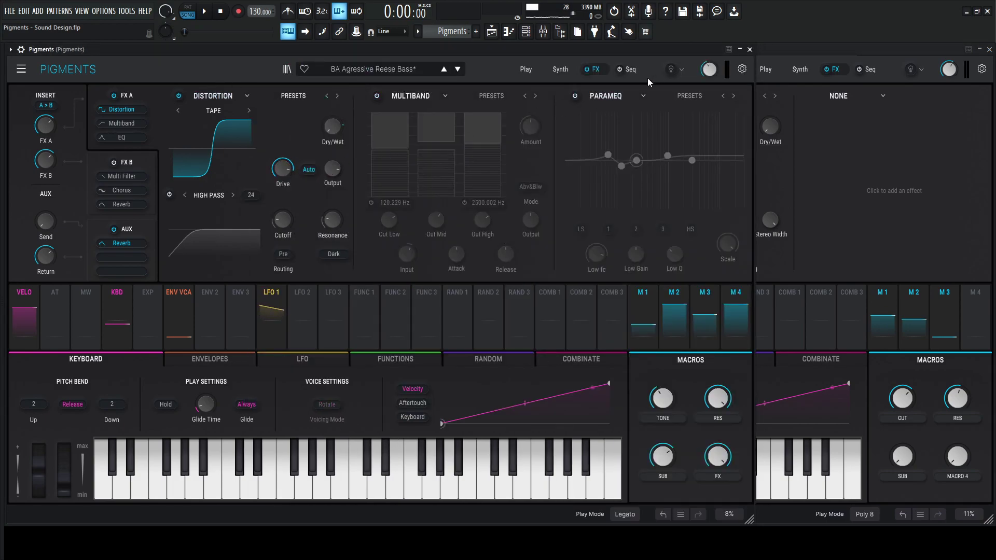
pyautogui.click(778, 60)
pyautogui.moveTo(522, 168); pyautogui.dragTo(522, 157)
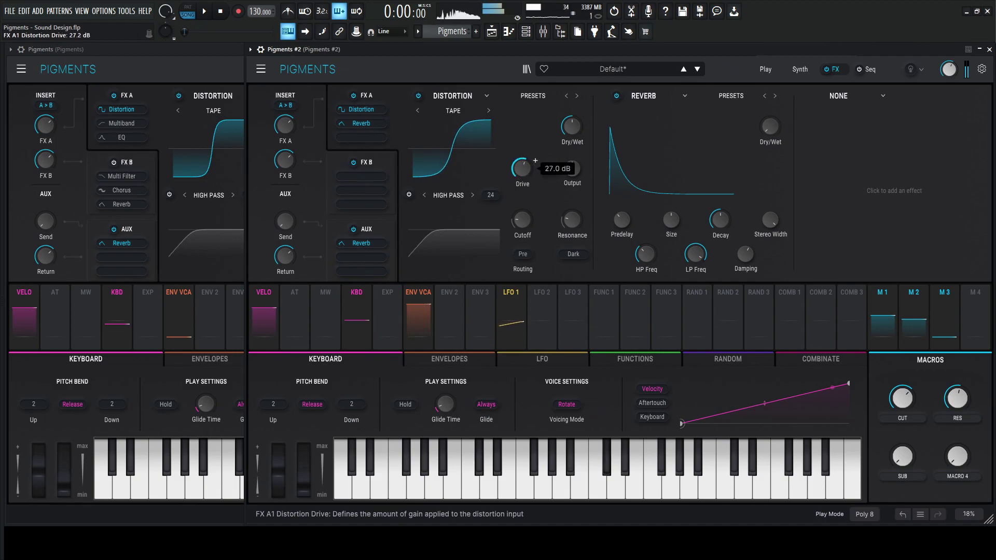
pyautogui.scroll(7, 535, 161)
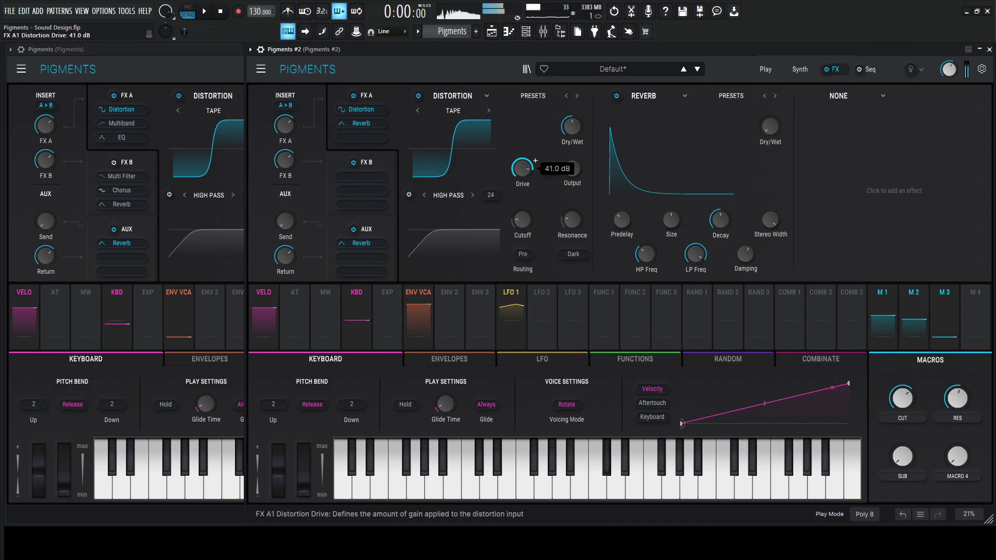
pyautogui.scroll(2, 535, 161)
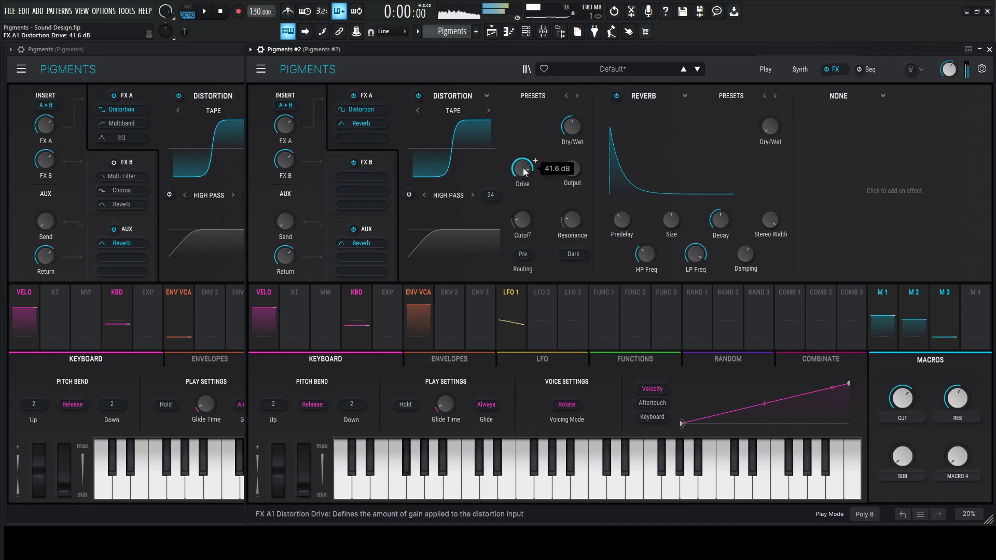
pyautogui.click(205, 67)
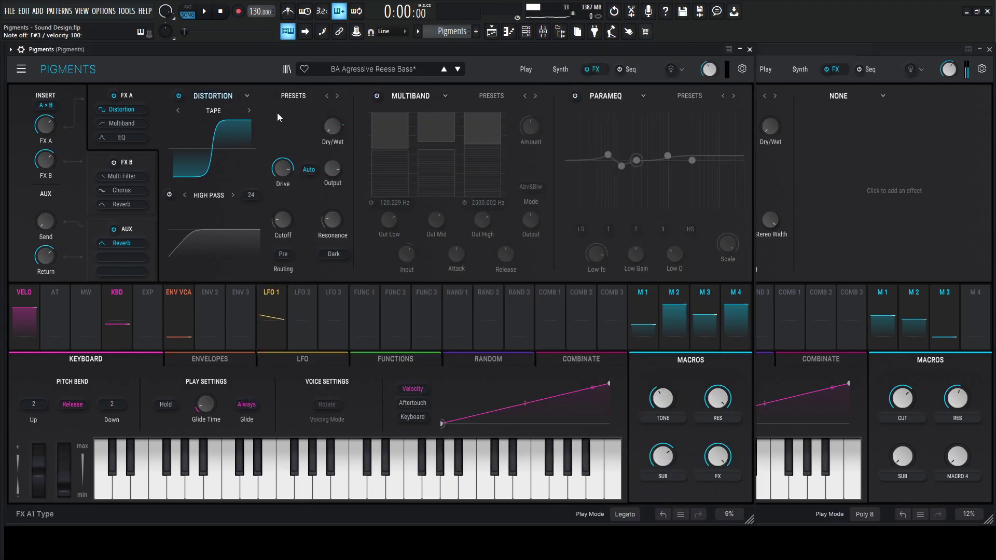
pyautogui.click(760, 46)
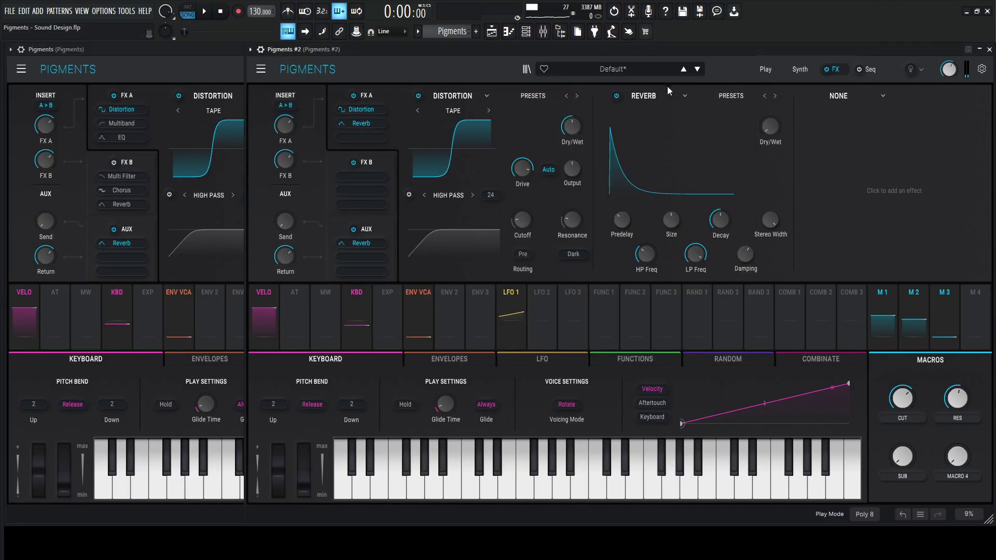
pyautogui.moveTo(585, 118)
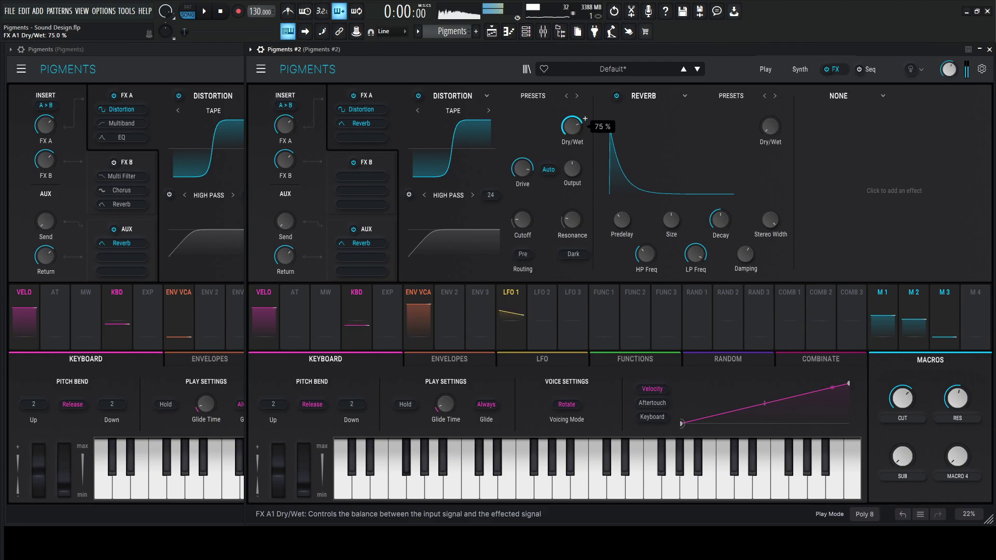
pyautogui.click(188, 64)
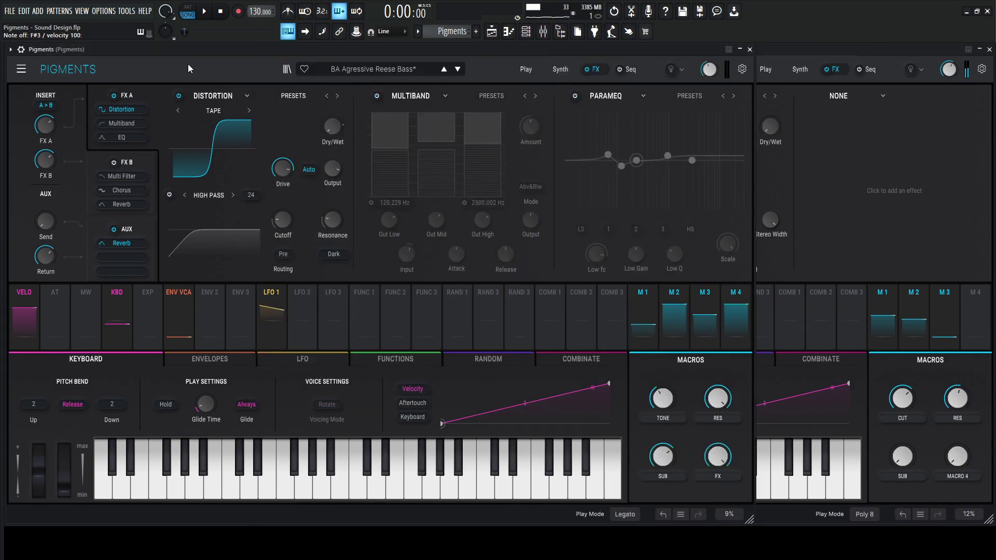
pyautogui.moveTo(335, 167)
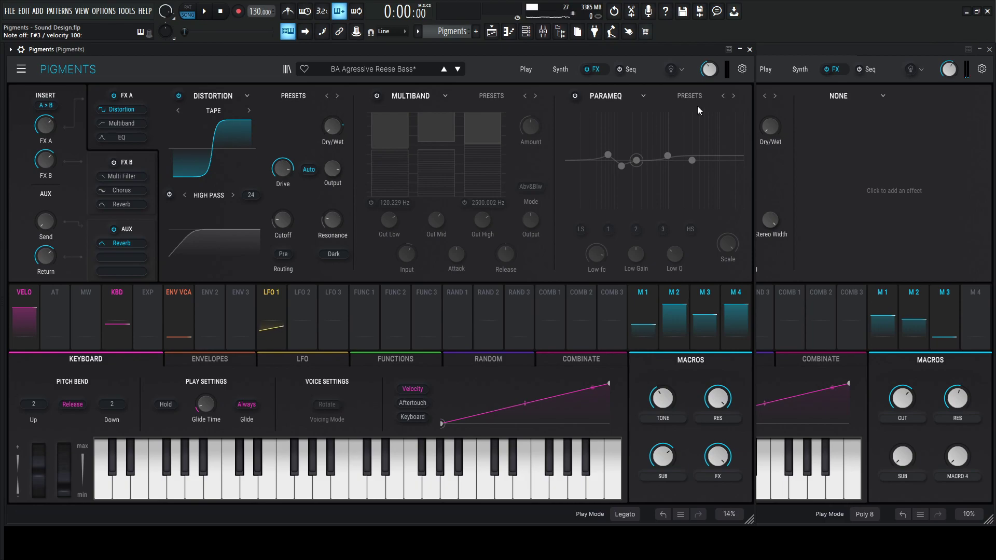
pyautogui.click(792, 52)
pyautogui.moveTo(571, 177)
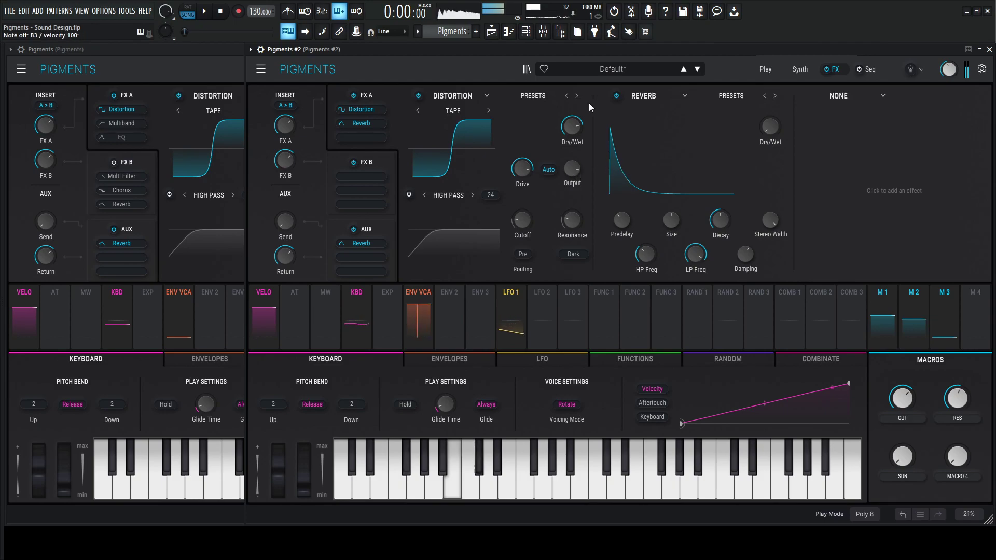
pyautogui.click(227, 76)
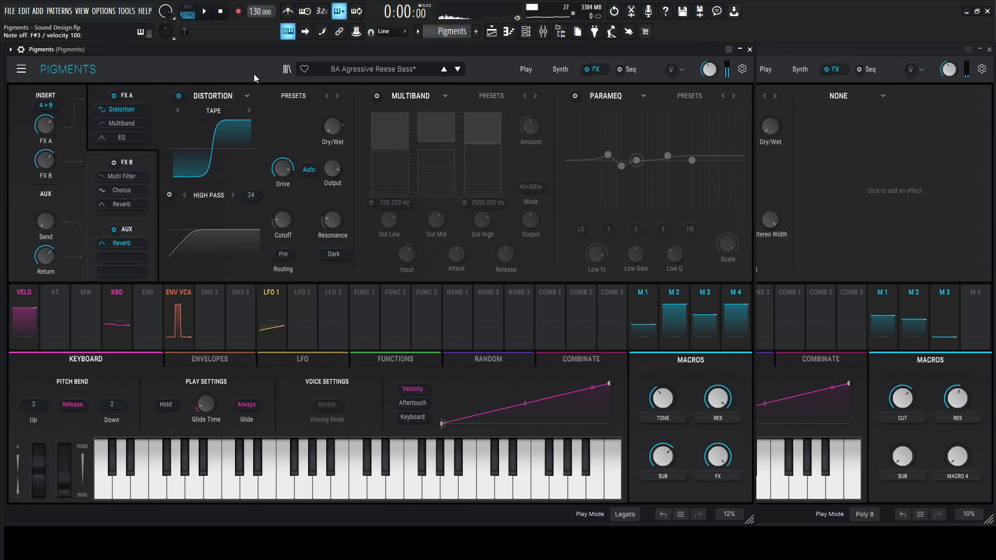
# Enable the reference's Multiband and load Multiband into the copy's second FX A insert.
pyautogui.click(376, 97)
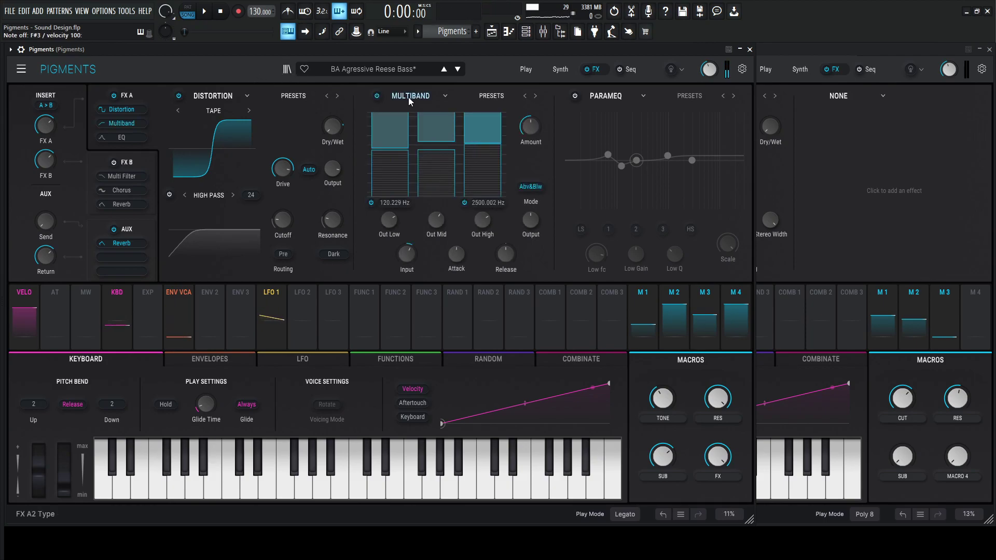
pyautogui.click(800, 55)
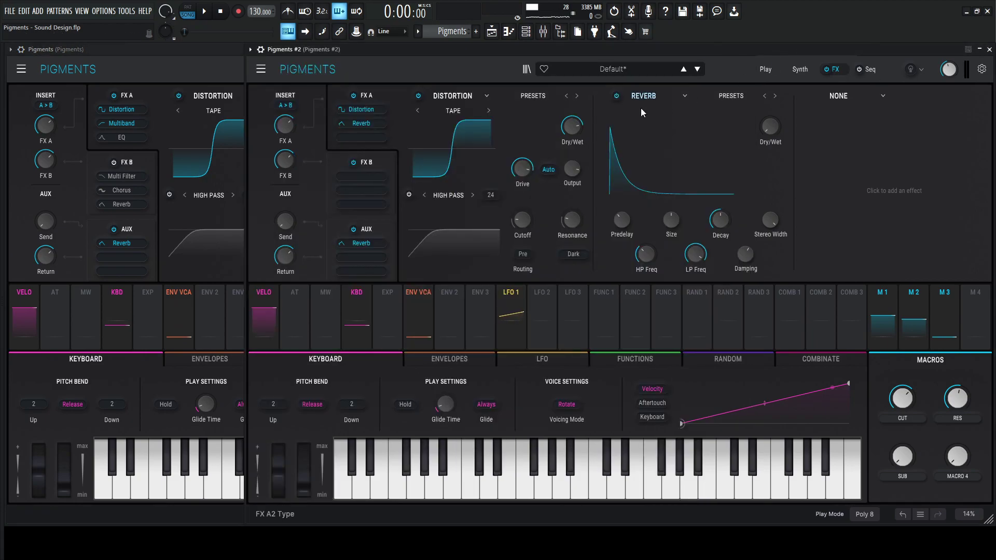
pyautogui.click(654, 98)
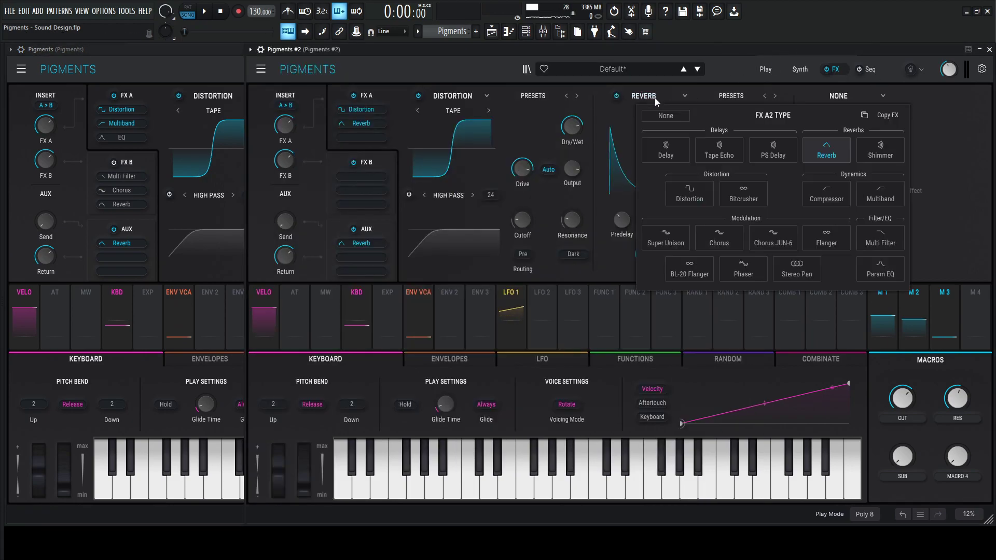
pyautogui.click(891, 200)
pyautogui.click(200, 67)
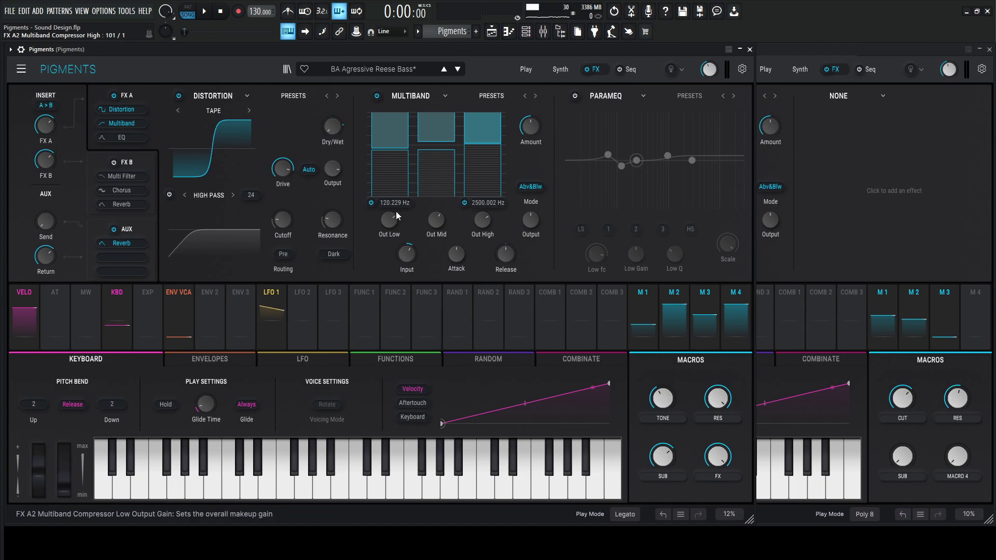
pyautogui.click(822, 57)
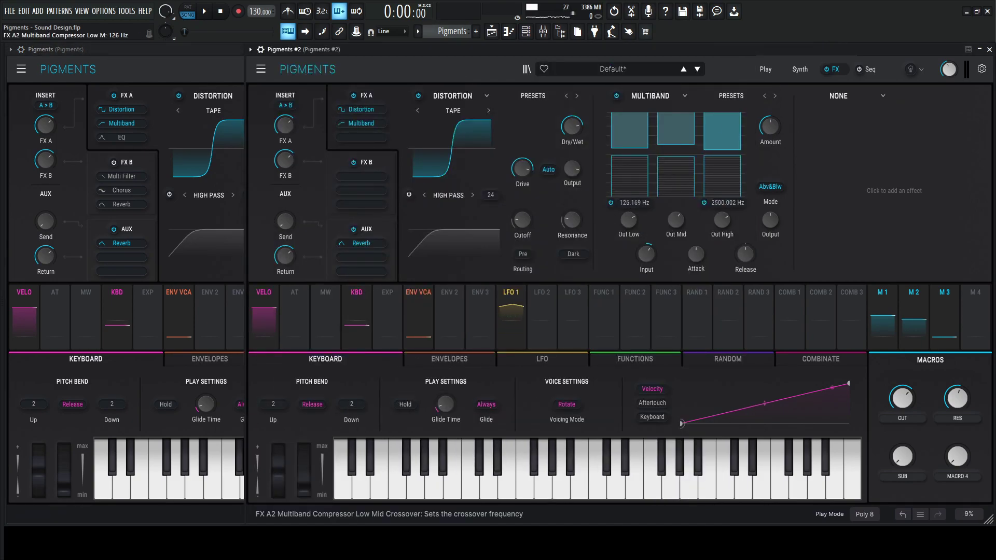
# Set high/low thresholds to -34.5 and -35.4 dB, output gains to 11.6 and 11.1 dB.
pyautogui.moveTo(674, 125)
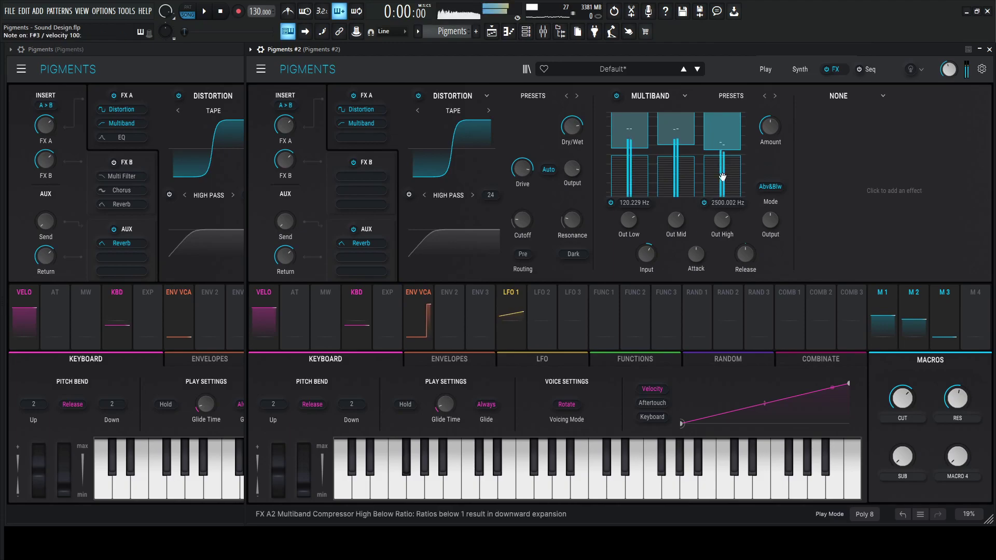
pyautogui.moveTo(721, 154)
pyautogui.moveTo(721, 152); pyautogui.dragTo(722, 150)
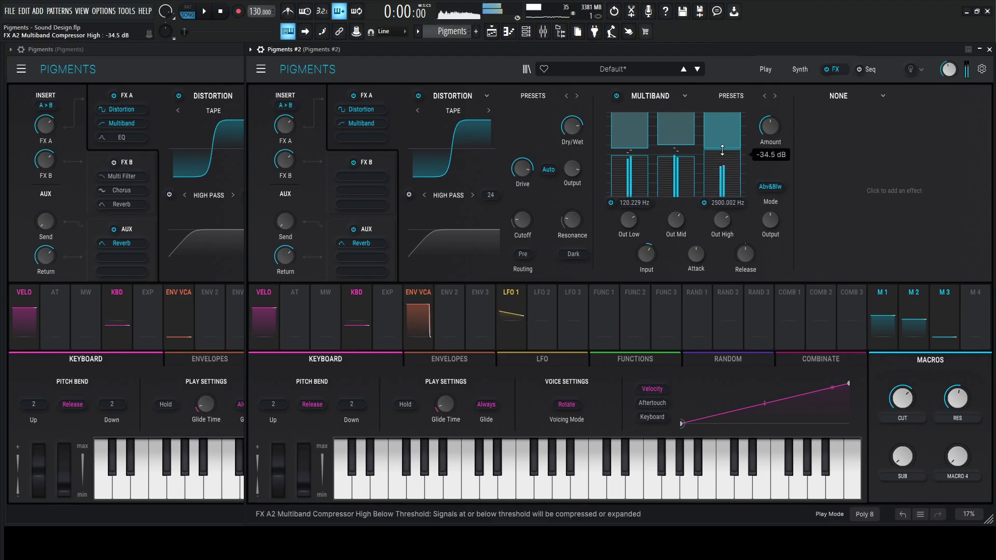
pyautogui.moveTo(724, 145)
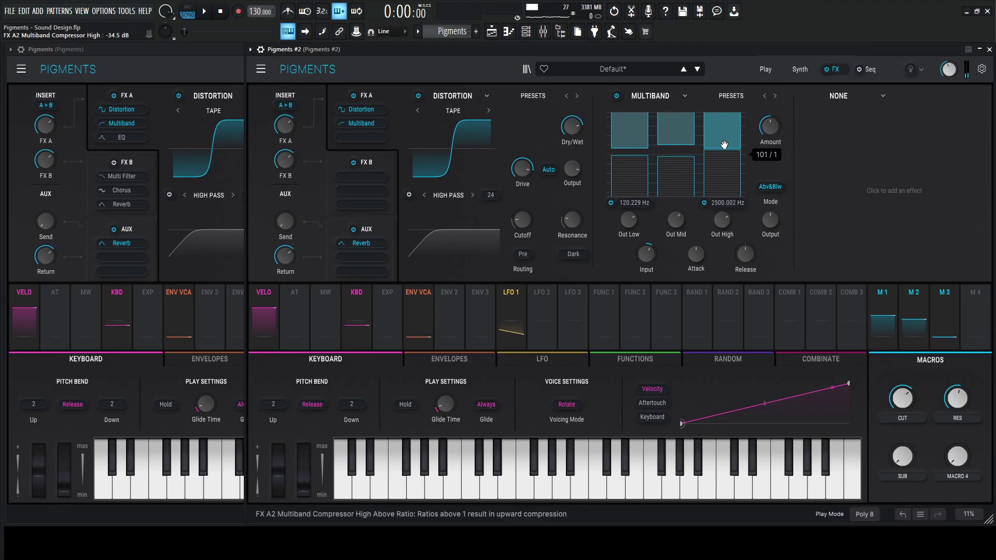
pyautogui.moveTo(636, 155); pyautogui.dragTo(682, 152)
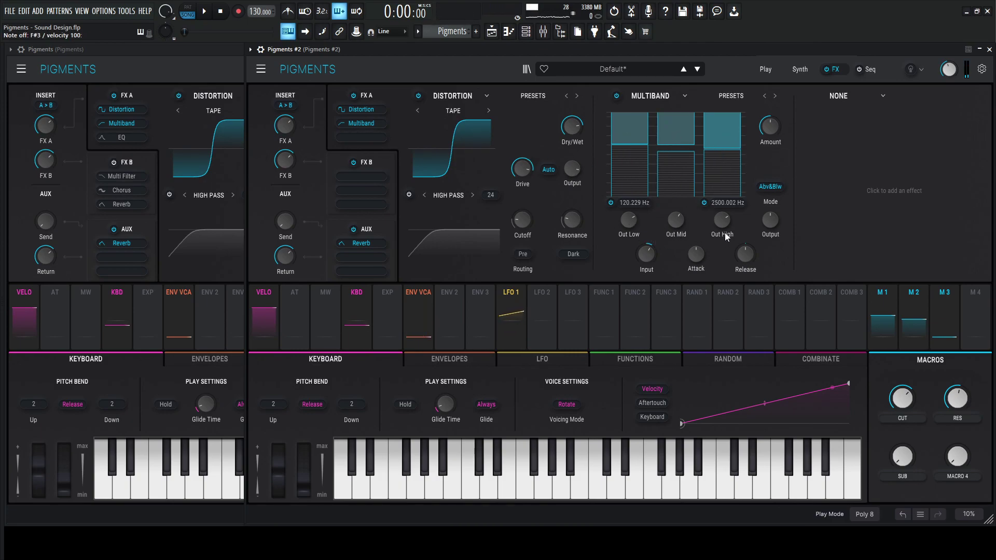
pyautogui.moveTo(723, 222); pyautogui.dragTo(720, 222)
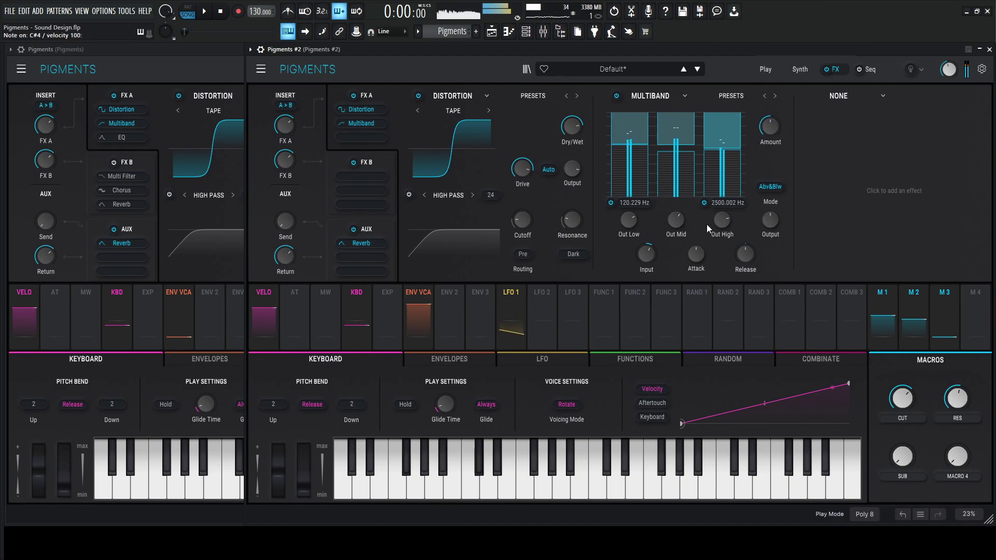
pyautogui.click(720, 222)
pyautogui.click(629, 222)
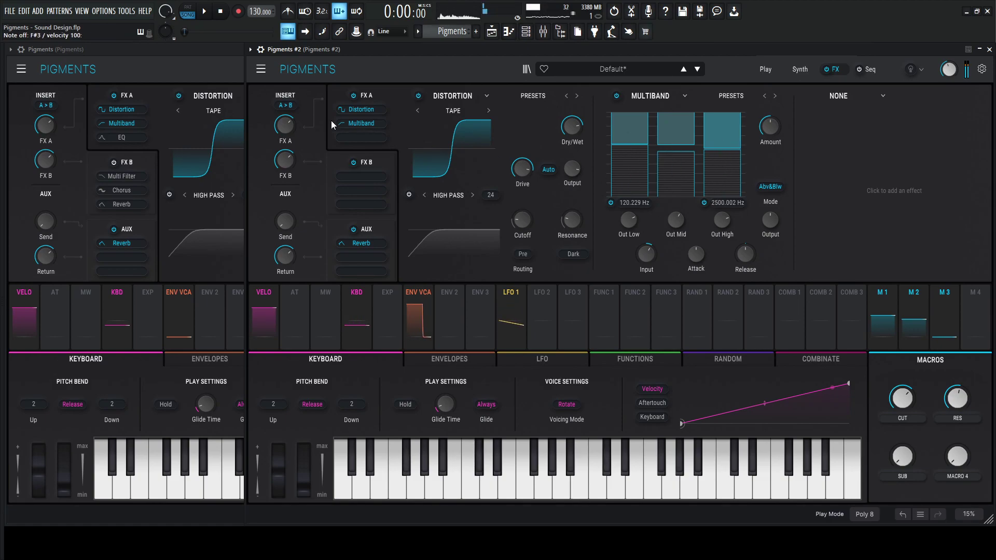
pyautogui.click(238, 64)
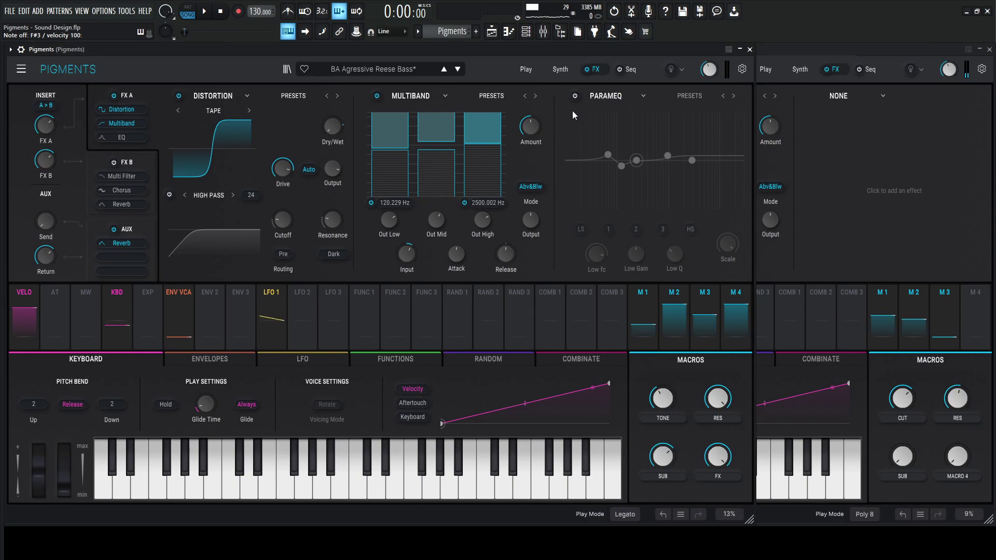
# Enable the reference's ParamEQ and load Param EQ into the copy's third FX A insert.
pyautogui.click(574, 97)
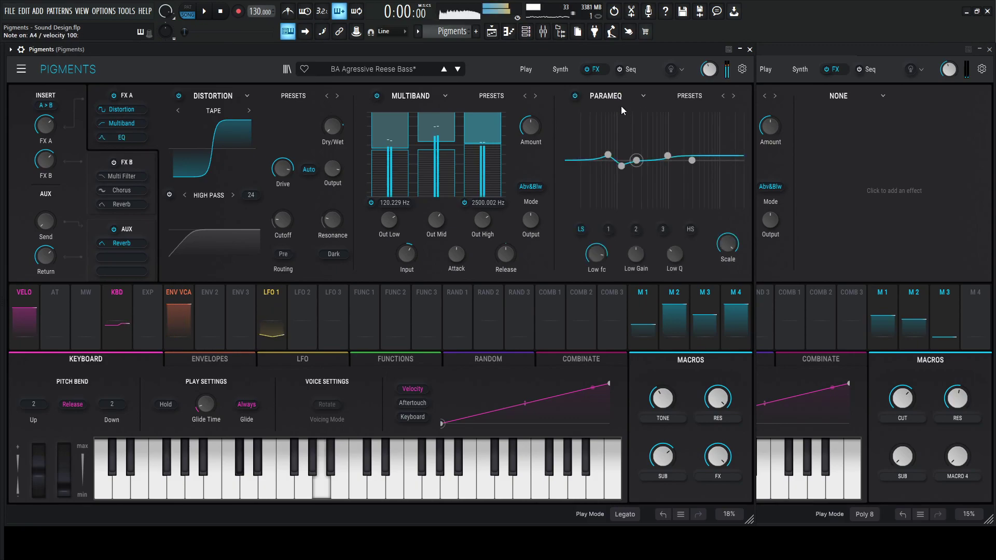
pyautogui.click(785, 57)
pyautogui.click(835, 97)
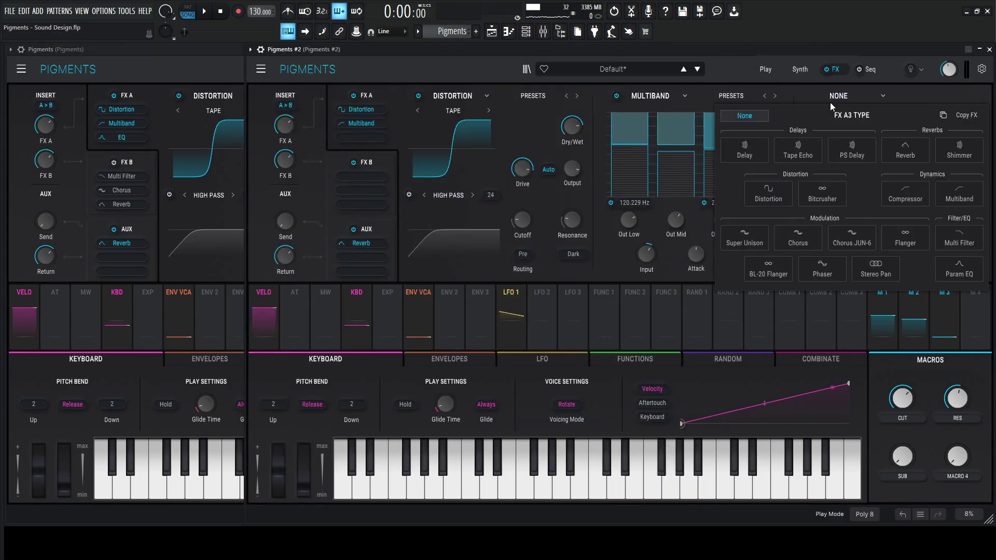
pyautogui.click(958, 269)
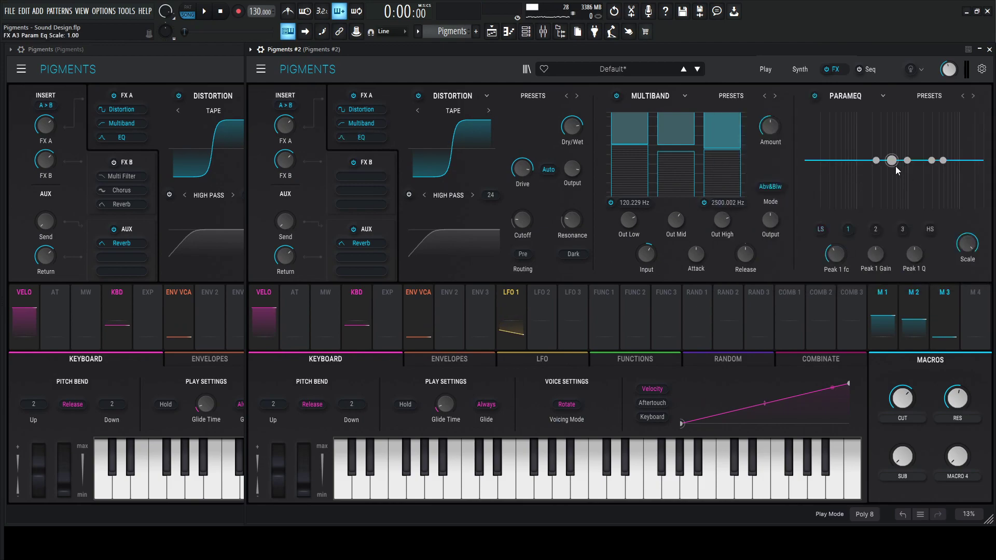
# Set Peak 1 to 10.7 dB at 176 Hz, Peak 2 to 2.76 dB, and lift the high shelf 1.45 dB.
pyautogui.moveTo(876, 253); pyautogui.dragTo(875, 230)
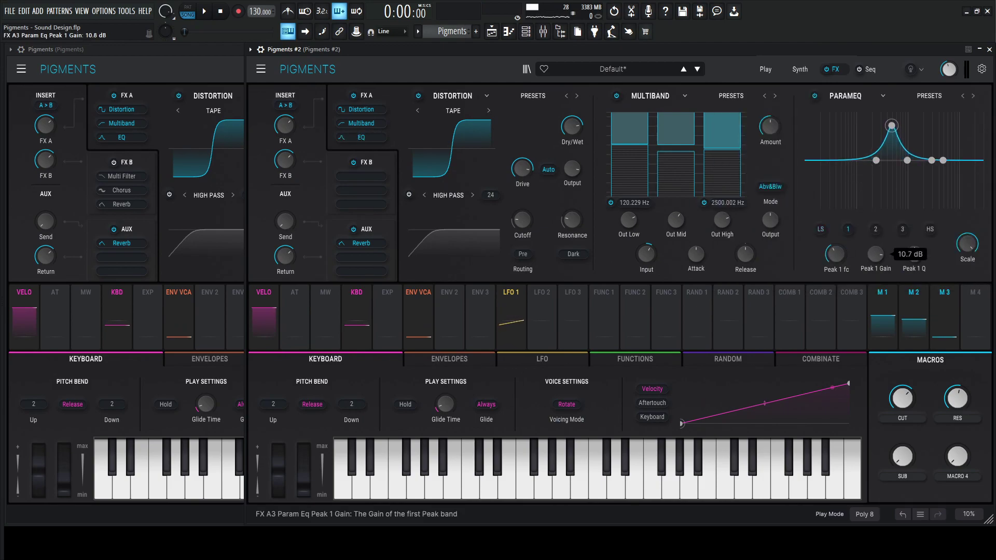
pyautogui.moveTo(843, 257)
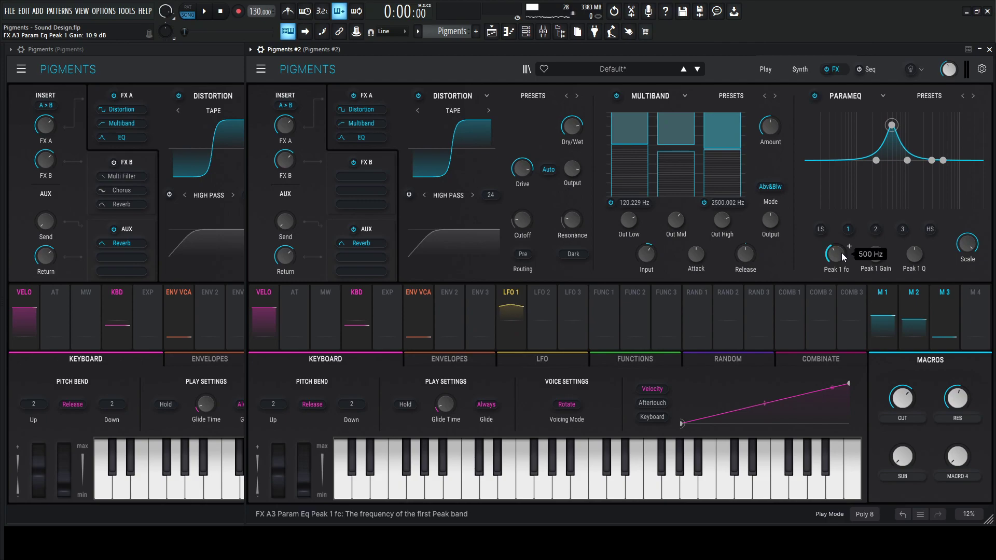
pyautogui.moveTo(843, 257); pyautogui.dragTo(835, 286)
pyautogui.click(875, 229)
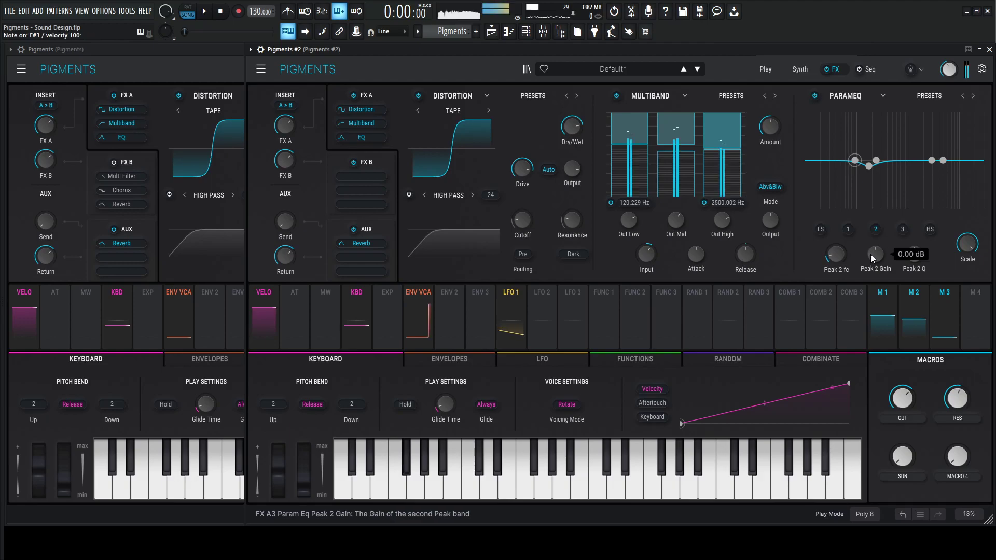
pyautogui.moveTo(873, 254); pyautogui.dragTo(873, 241)
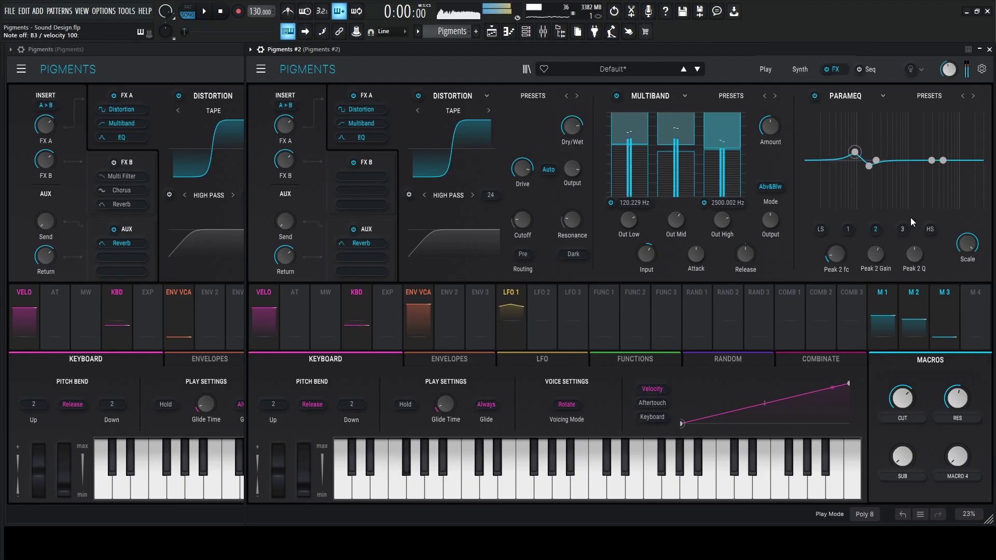
pyautogui.click(234, 103)
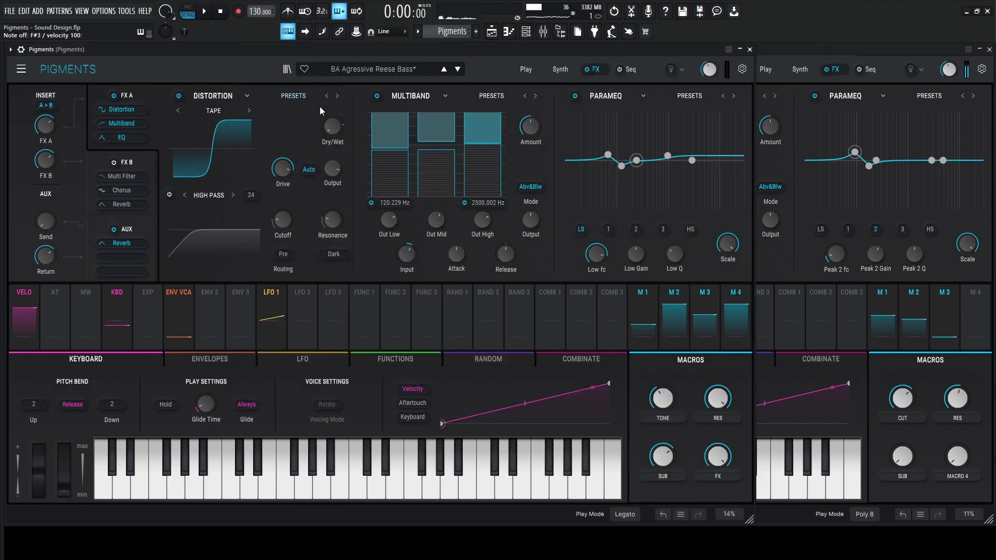
pyautogui.click(891, 59)
pyautogui.moveTo(943, 163); pyautogui.dragTo(905, 158)
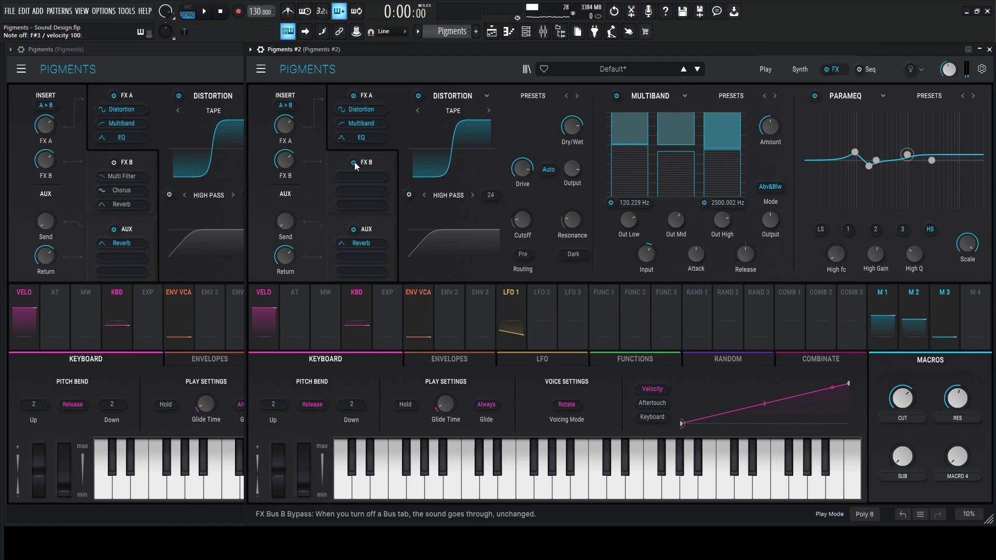
# Bypass the reference's FX B Reverb and Chorus, and load a Multi Filter into the copy's FX B1.
pyautogui.click(381, 154)
pyautogui.click(145, 156)
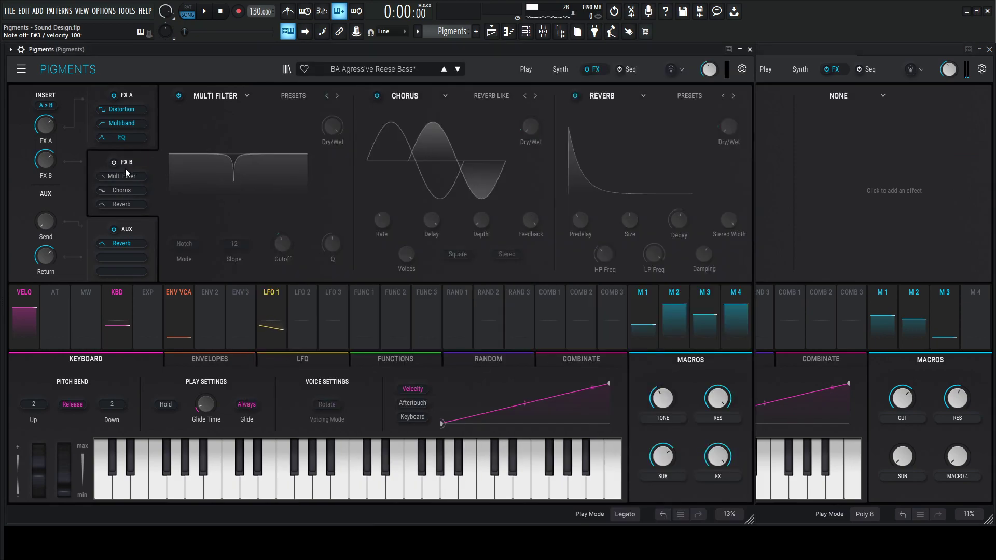
pyautogui.click(575, 95)
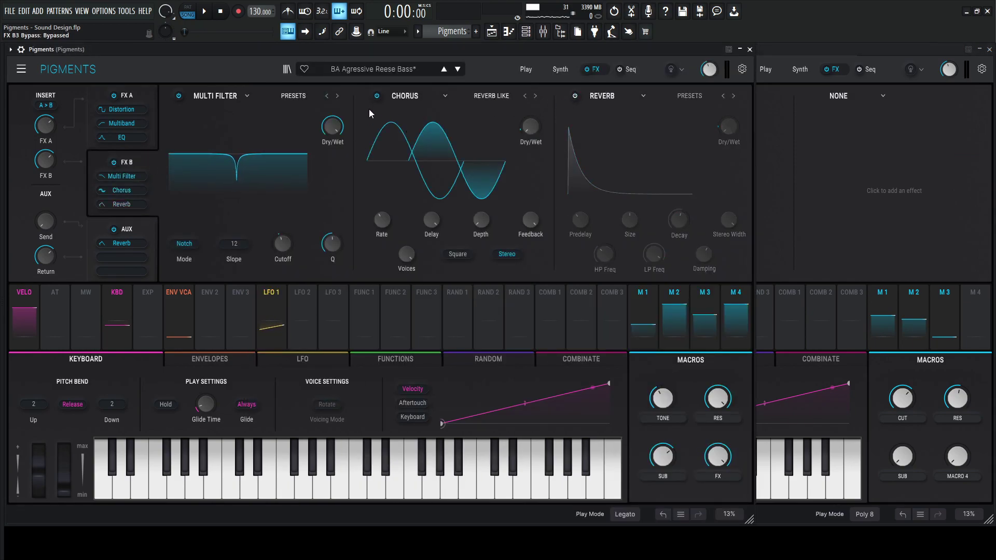
pyautogui.click(377, 95)
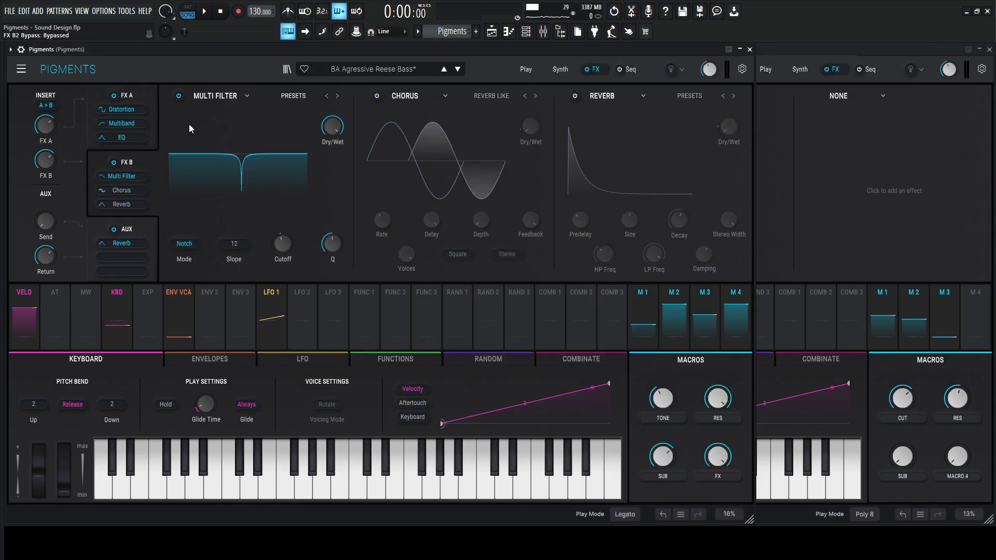
pyautogui.click(779, 62)
pyautogui.click(442, 97)
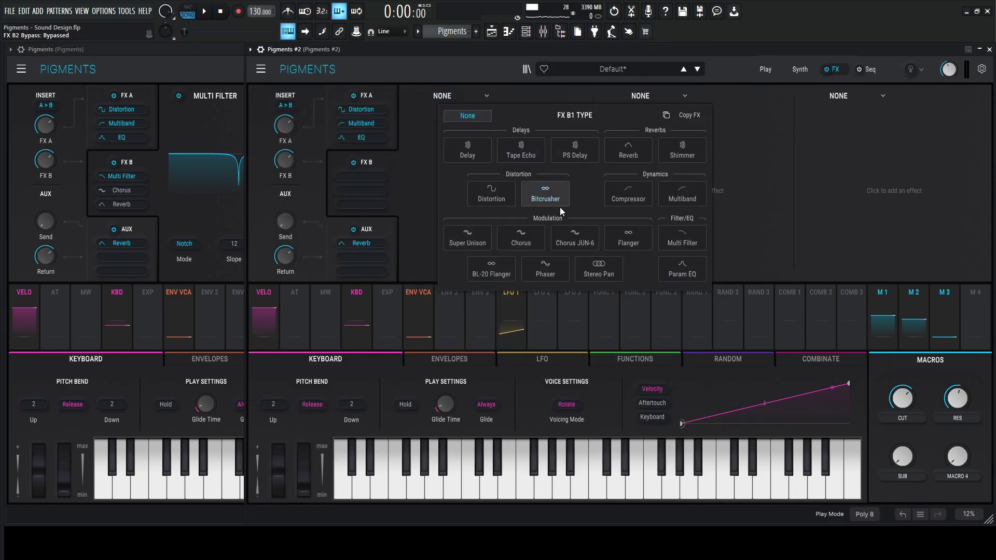
pyautogui.click(683, 236)
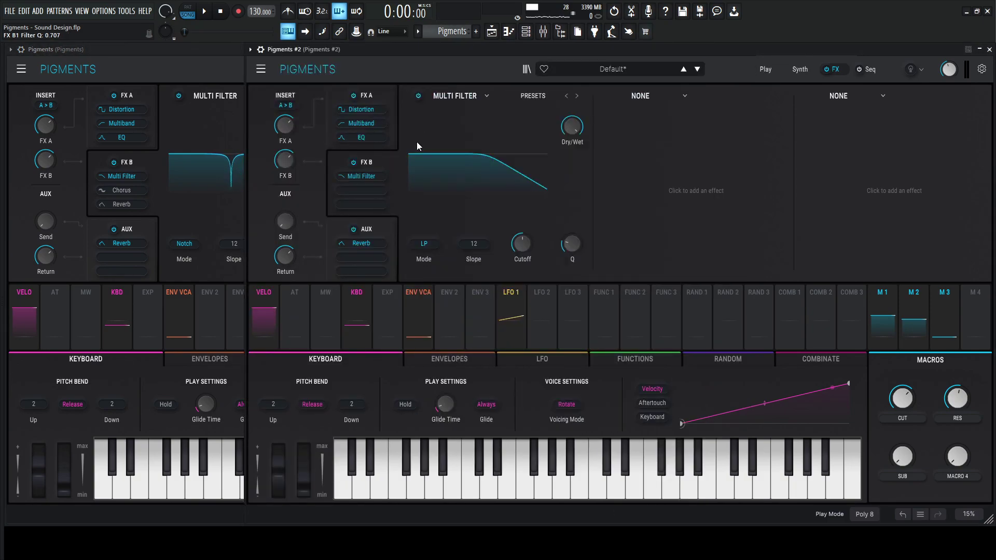
# Set the Multi Filter to Notch mode and narrow it by raising Q to about 1.8.
pyautogui.click(426, 247)
pyautogui.click(439, 314)
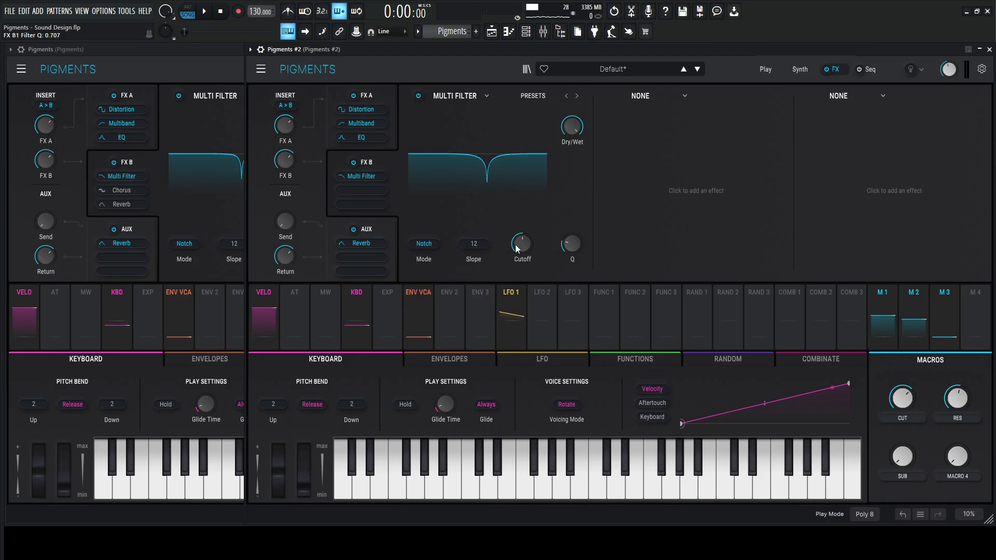
pyautogui.moveTo(569, 249); pyautogui.dragTo(568, 220)
pyautogui.click(236, 99)
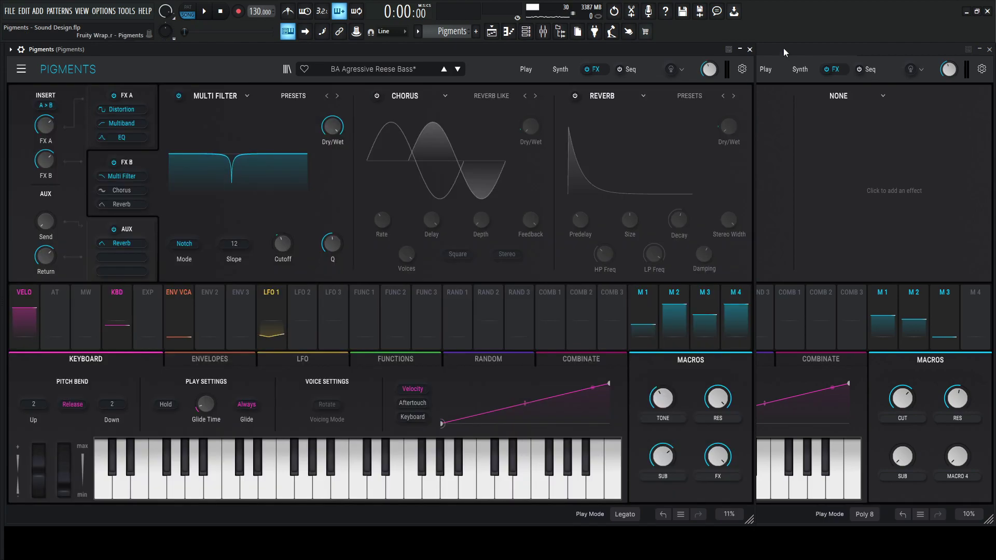
pyautogui.click(782, 47)
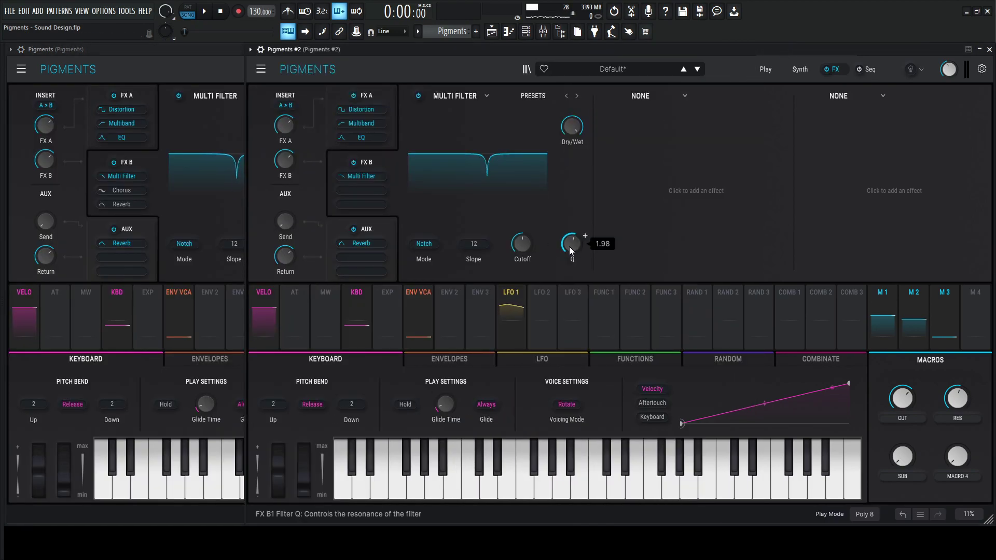
pyautogui.scroll(-8, 569, 247)
pyautogui.scroll(7, 569, 247)
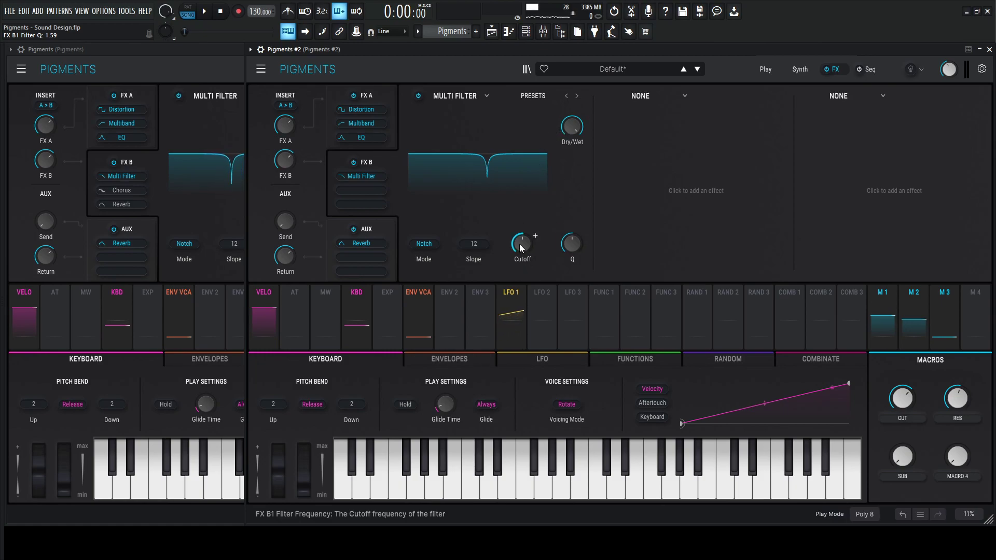
# Lower the notch cutoff to about 650 Hz and modulate it with LFO 1.
pyautogui.moveTo(520, 246)
pyautogui.mouseDown()
pyautogui.moveTo(520, 259)
pyautogui.moveTo(520, 244)
pyautogui.mouseUp()
pyautogui.click(174, 61)
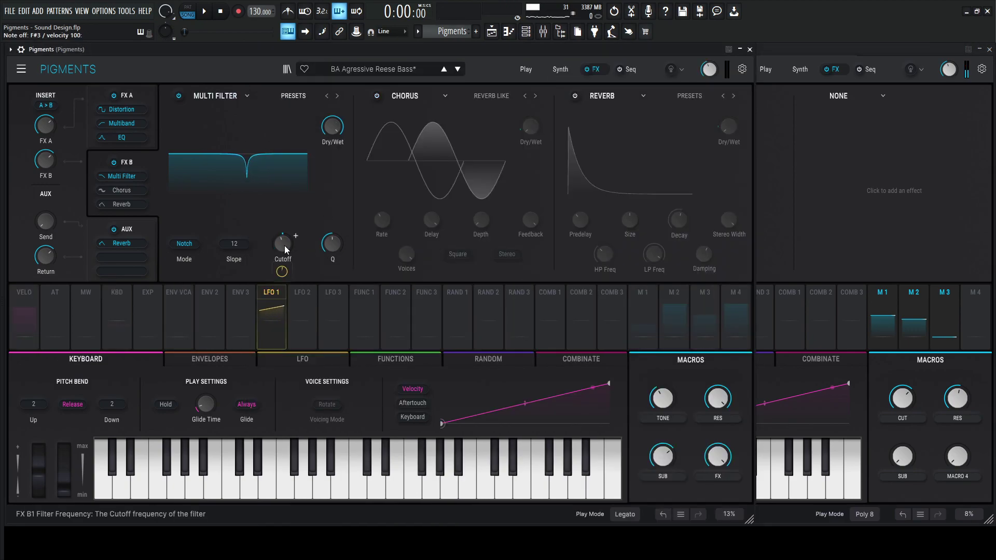
pyautogui.click(759, 75)
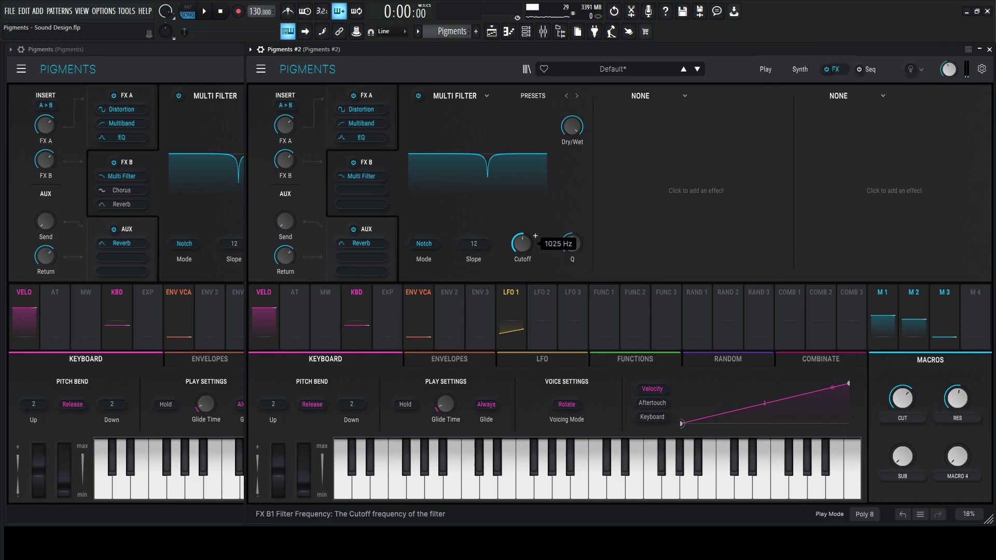
pyautogui.moveTo(522, 242); pyautogui.dragTo(521, 247)
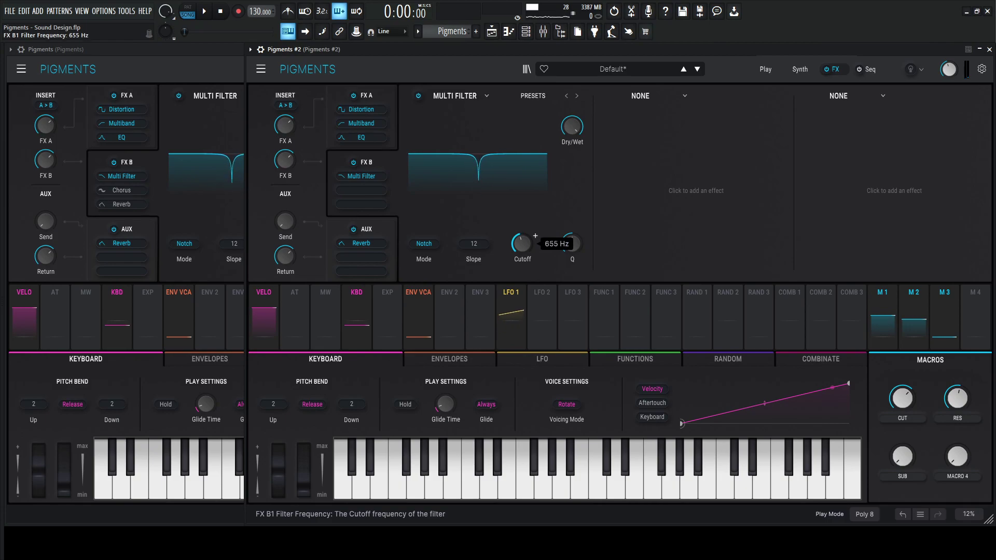
pyautogui.click(222, 68)
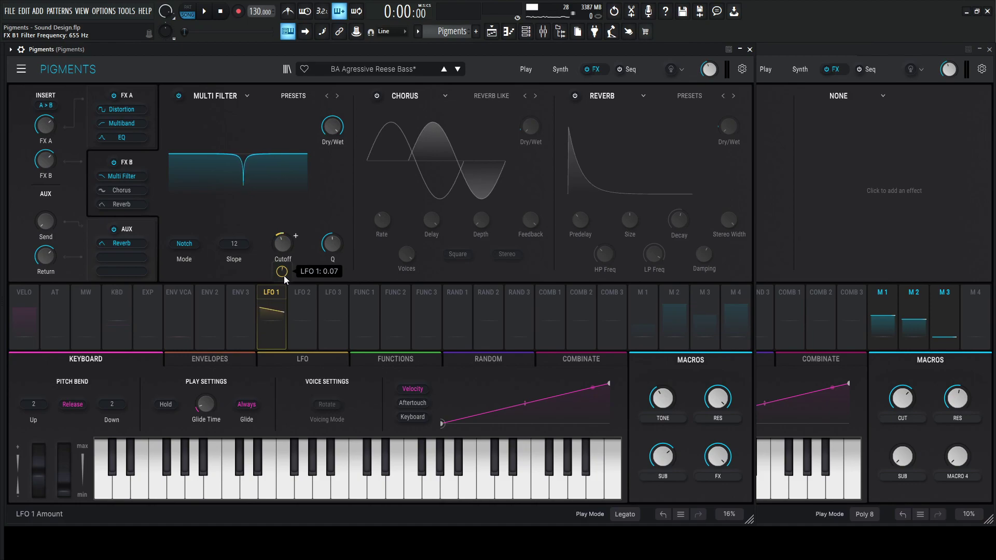
pyautogui.click(788, 57)
pyautogui.moveTo(515, 305); pyautogui.dragTo(521, 265)
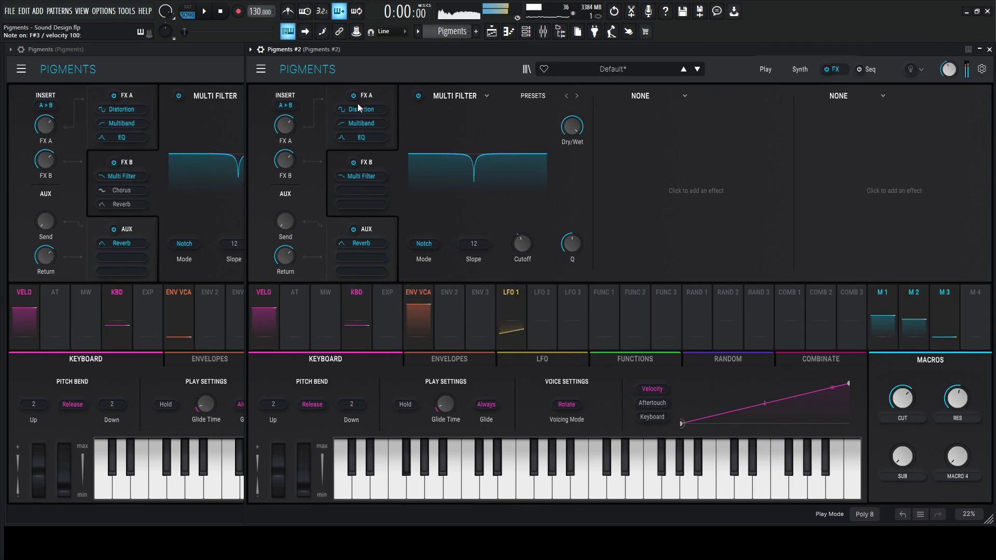
pyautogui.click(196, 67)
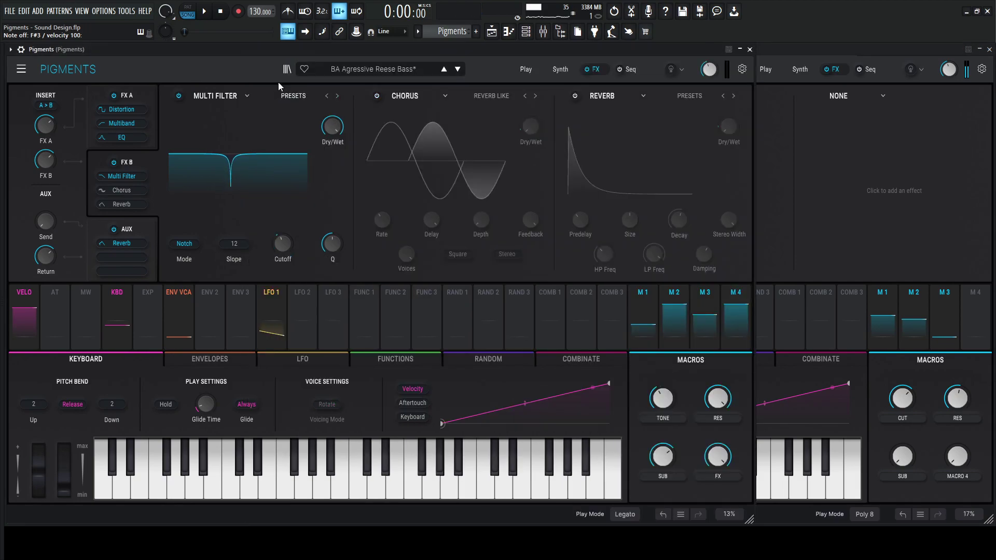
# Audition the reference's Chorus and load a Chorus into the copy's second FX B slot.
pyautogui.click(377, 95)
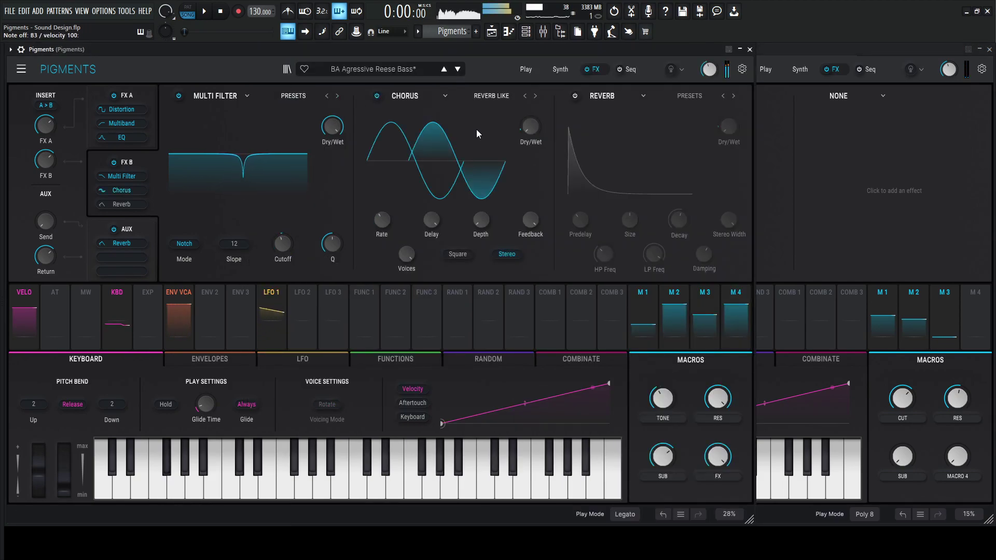
pyautogui.click(799, 52)
pyautogui.click(640, 96)
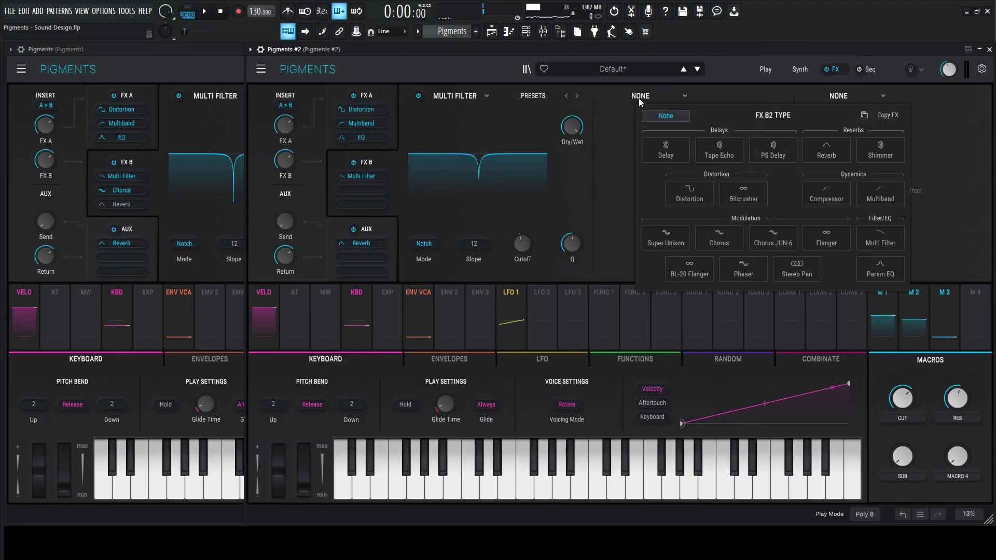
pyautogui.click(733, 235)
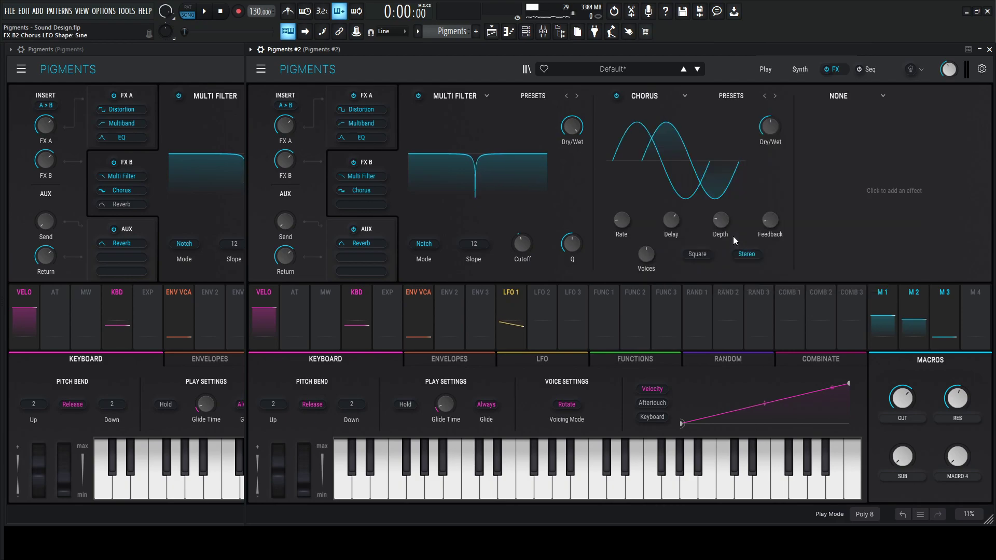
# Apply the Reverb Like chorus preset, set Dry/Wet to 25%, and play a test note.
pyautogui.click(735, 94)
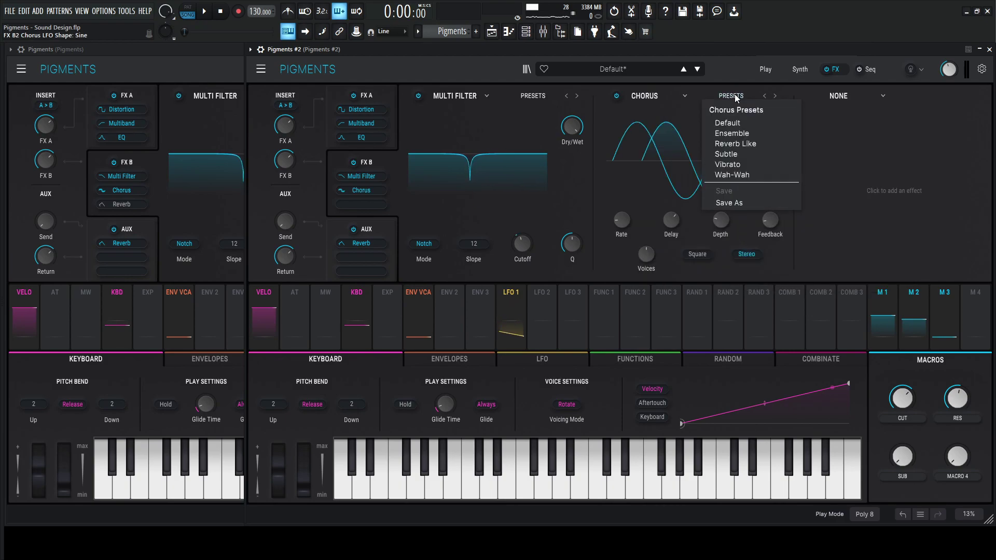
pyautogui.click(747, 144)
pyautogui.click(219, 63)
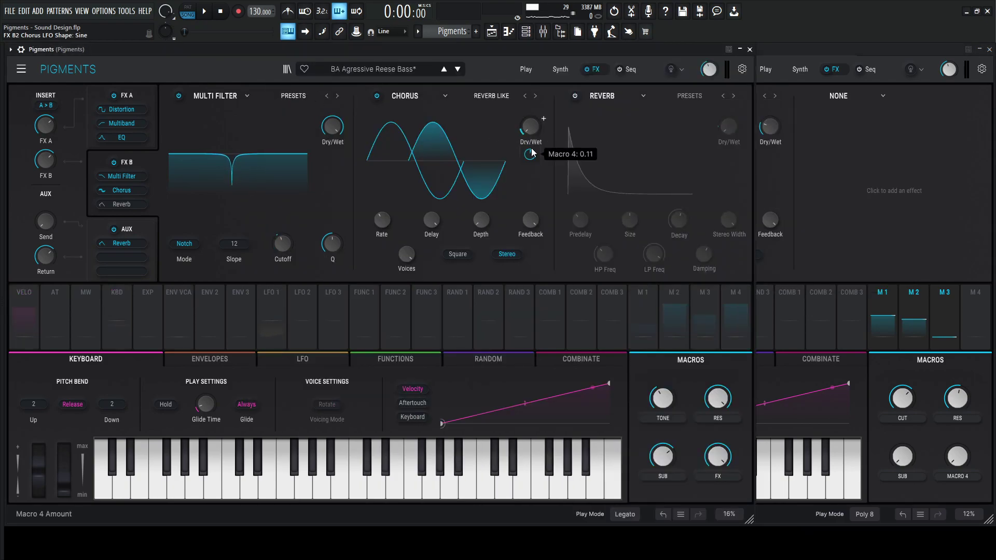
pyautogui.click(762, 126)
pyautogui.click(762, 126)
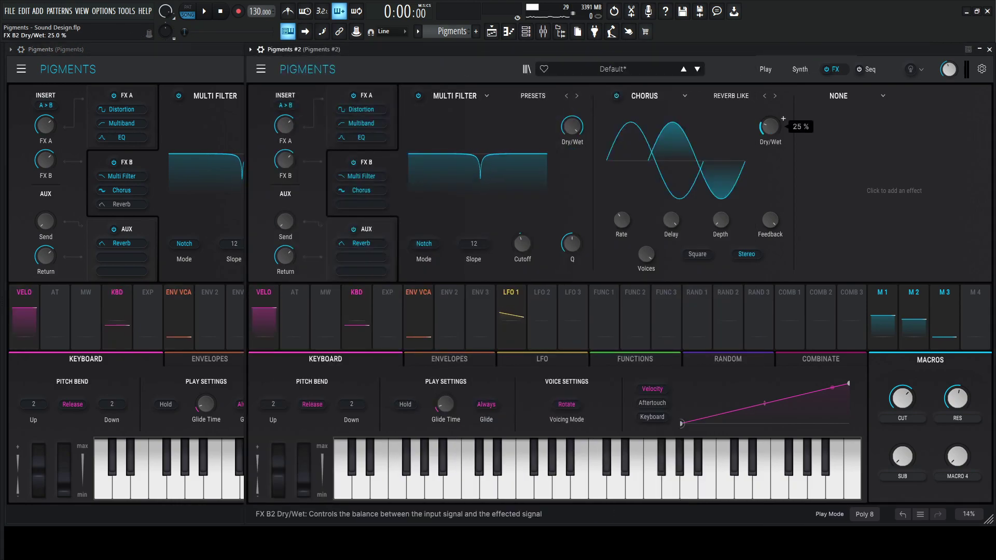
pyautogui.press('g')
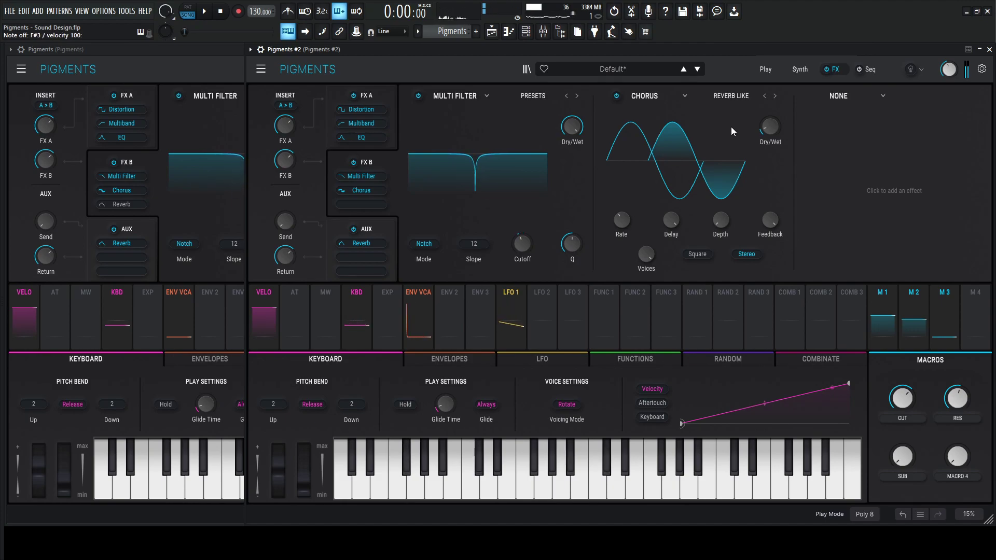
# Audition the reference's Reverb, load a Reverb into FX B3, and set its decay near 0.46.
pyautogui.click(215, 58)
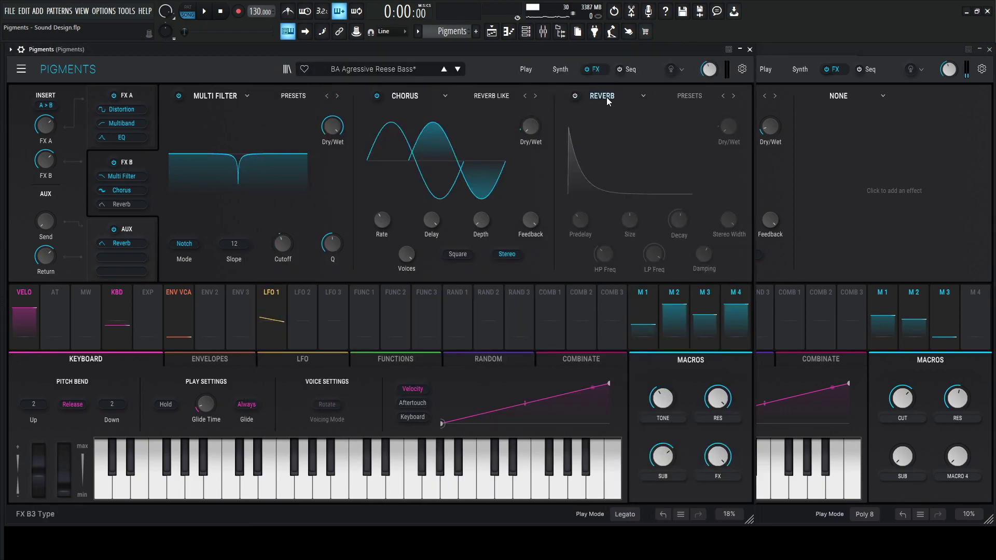
pyautogui.click(574, 96)
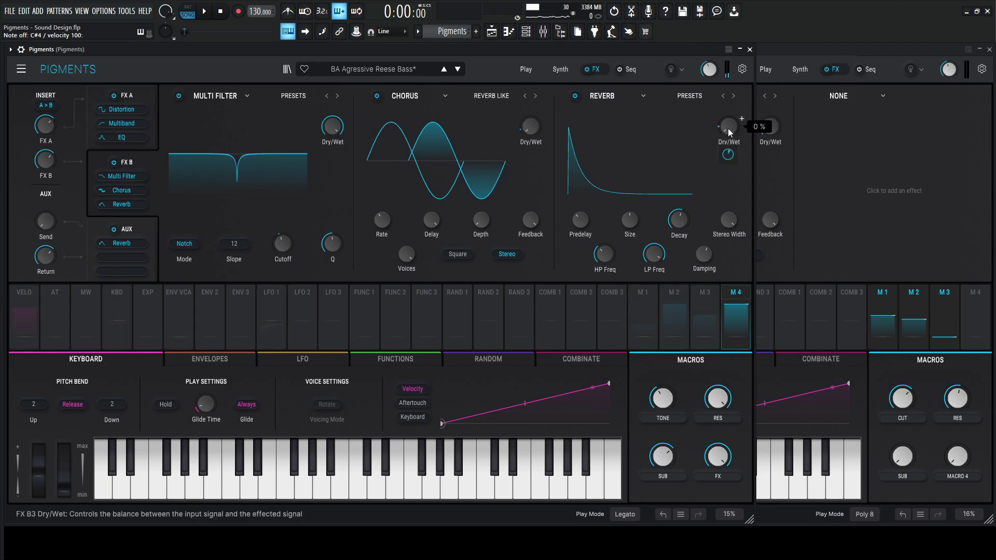
pyautogui.click(799, 56)
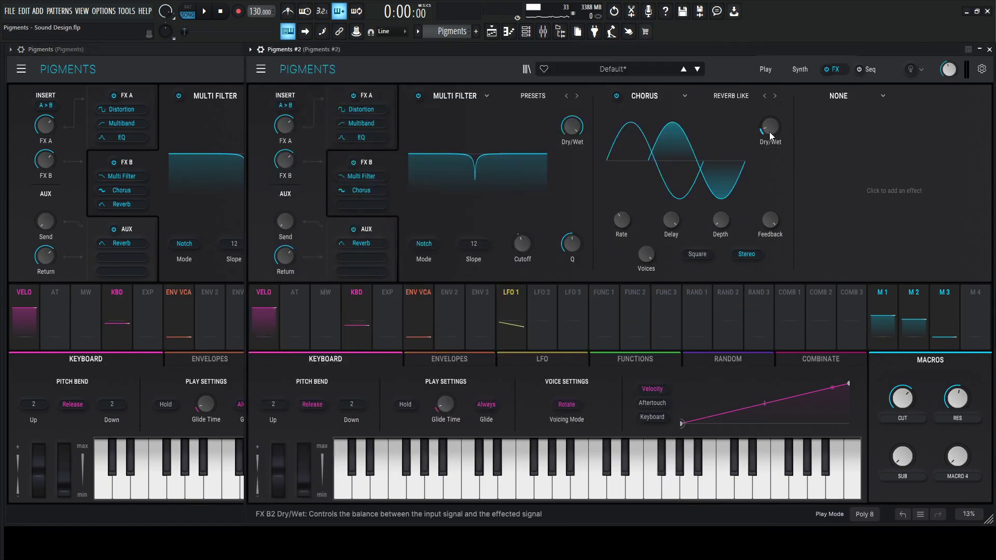
pyautogui.click(838, 99)
pyautogui.click(921, 151)
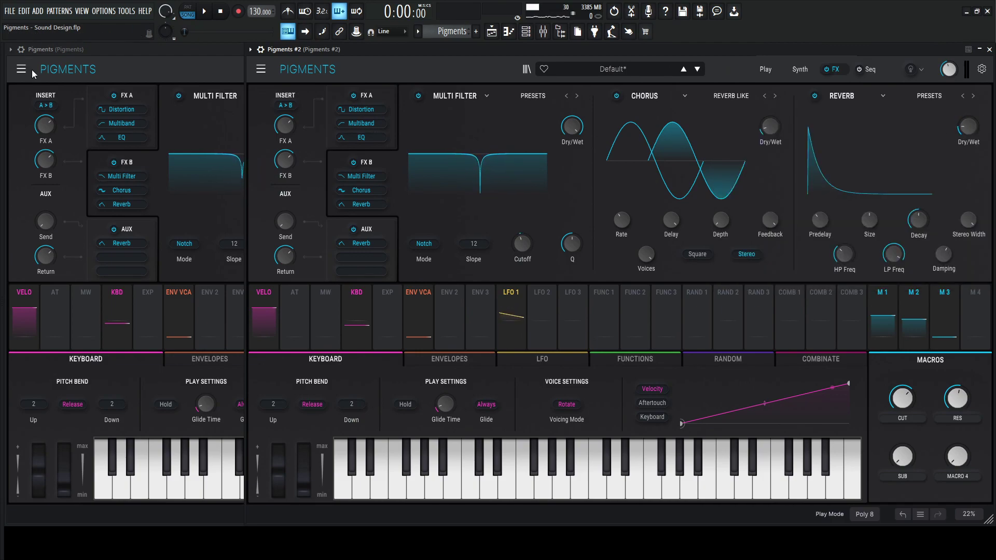
pyautogui.click(158, 65)
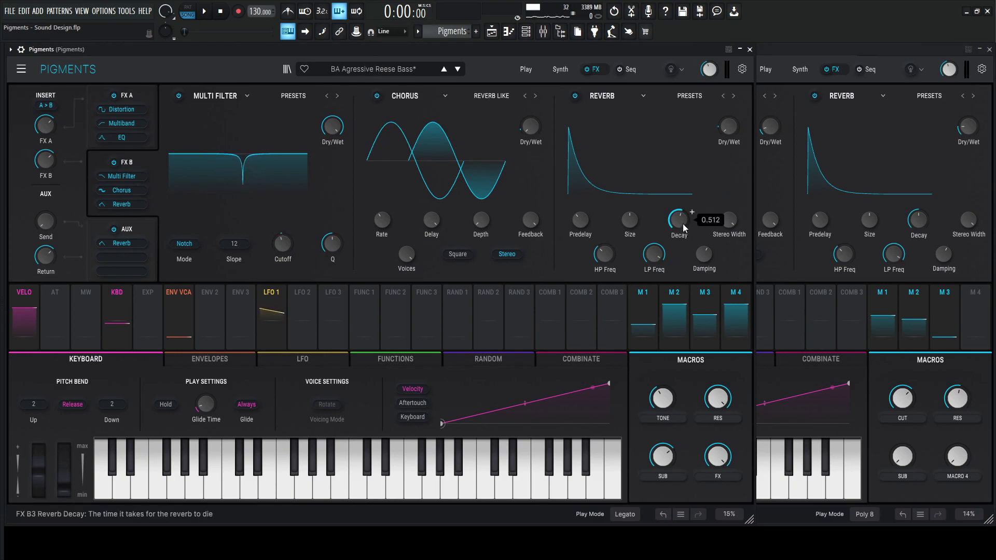
pyautogui.moveTo(923, 223)
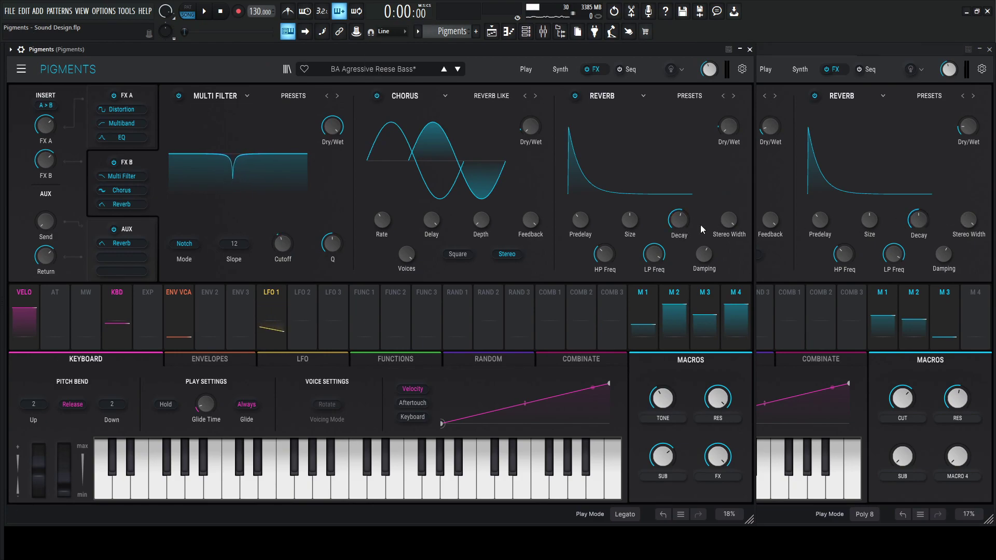
pyautogui.click(913, 221)
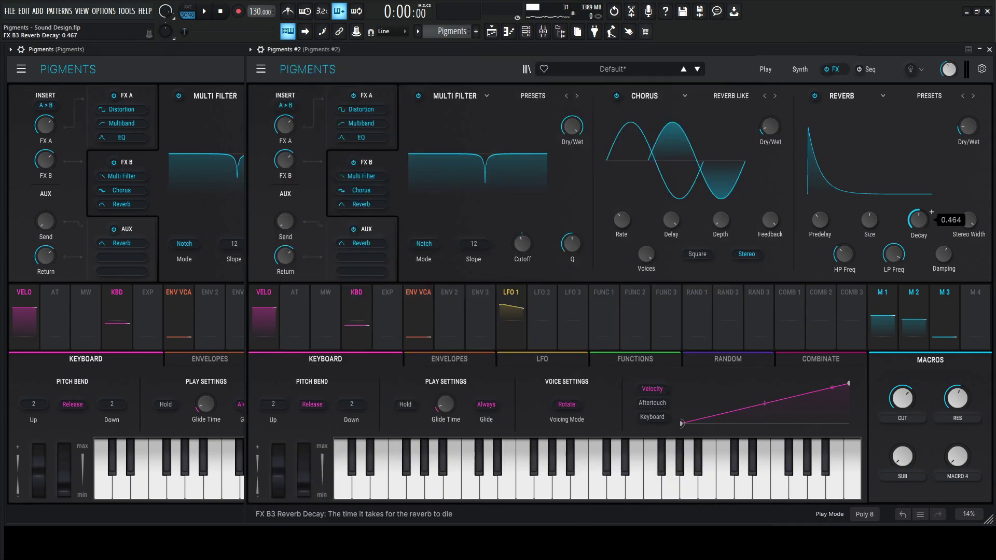
pyautogui.click(224, 69)
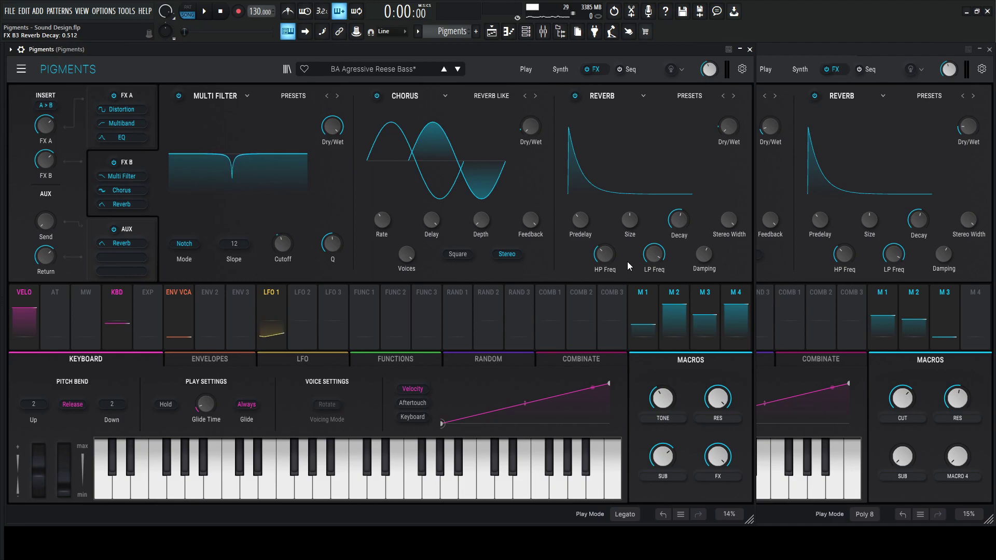
# Audition the Pigments #2 patch with a test note and playback.
pyautogui.click(822, 51)
pyautogui.press('g')
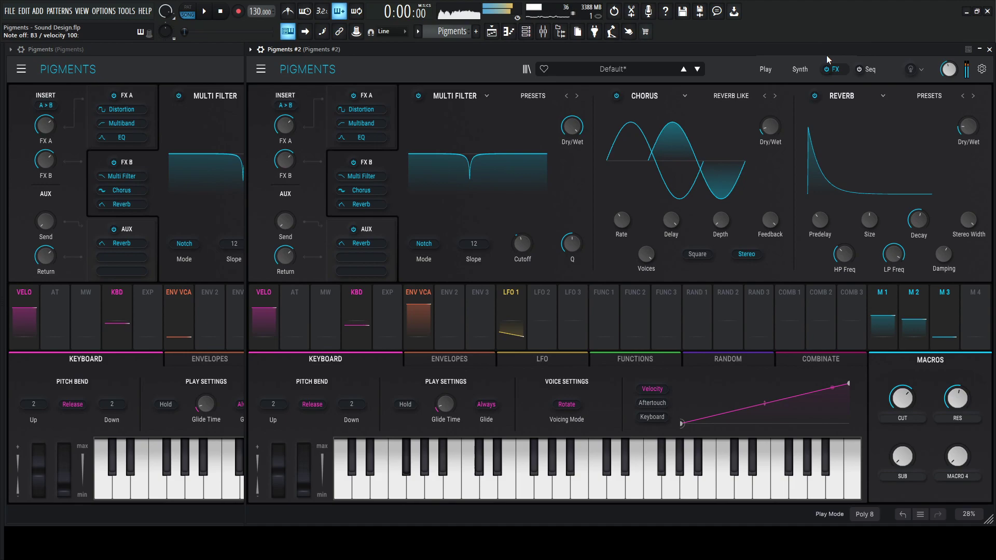
pyautogui.press('space')
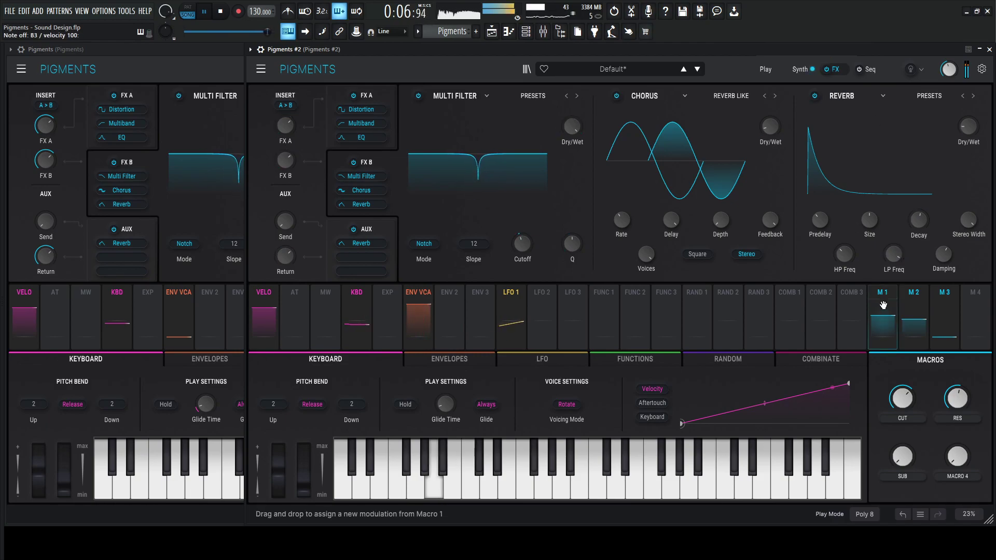
pyautogui.press('space')
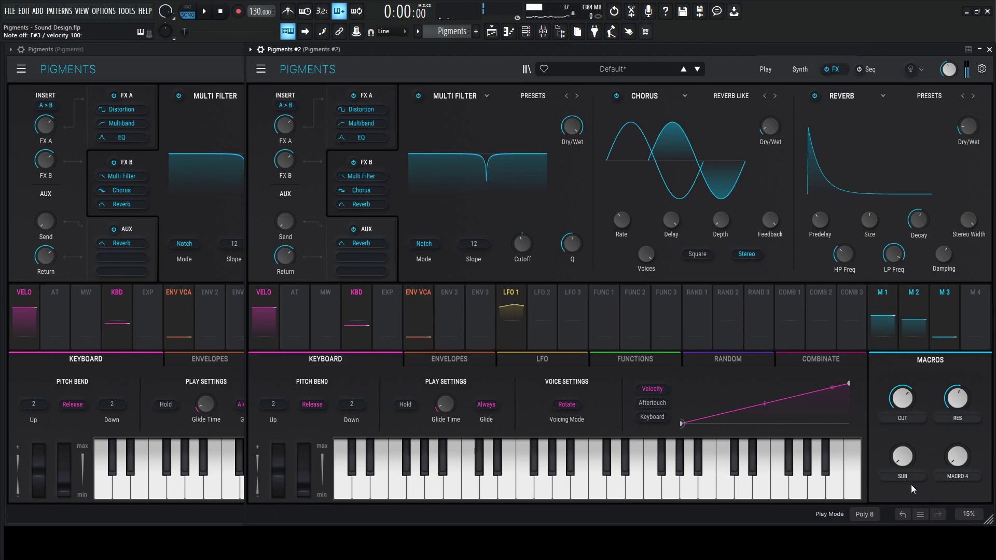
# Try the SUB macro around 0.74–0.82, then reset it to 0.00 after checking the reference window.
pyautogui.moveTo(899, 453); pyautogui.dragTo(899, 402)
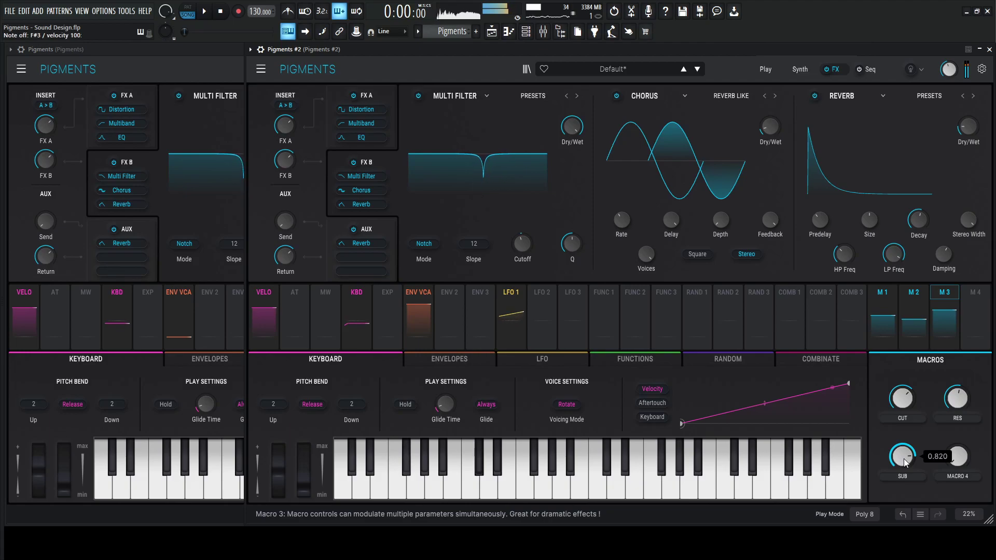
pyautogui.moveTo(905, 459)
pyautogui.mouseDown()
pyautogui.moveTo(914, 460)
pyautogui.moveTo(906, 453)
pyautogui.mouseUp()
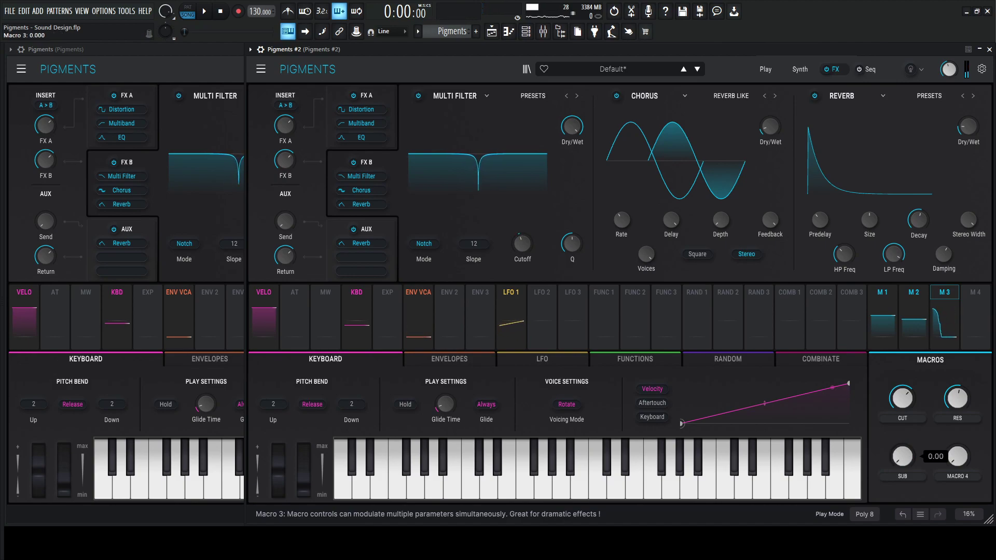
pyautogui.doubleClick(906, 453)
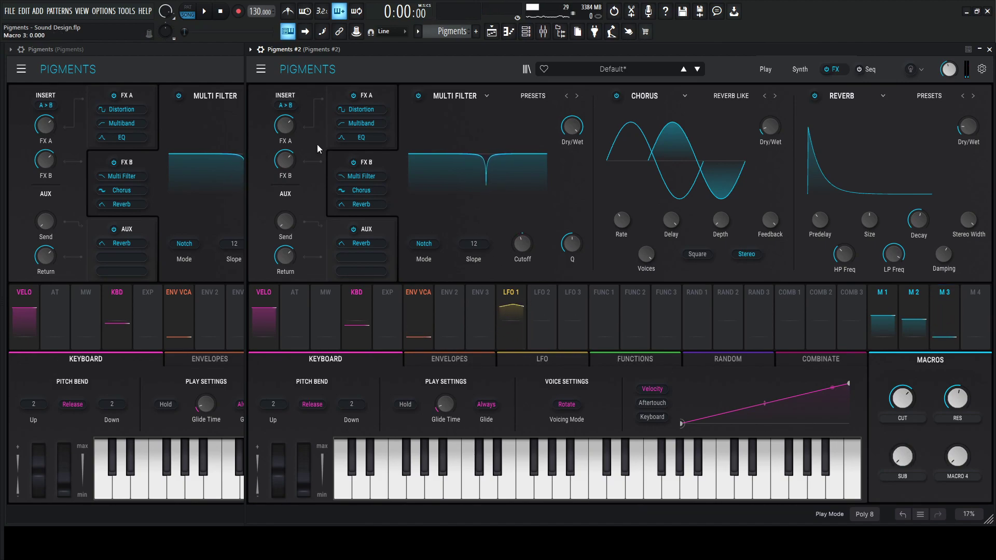
pyautogui.click(204, 93)
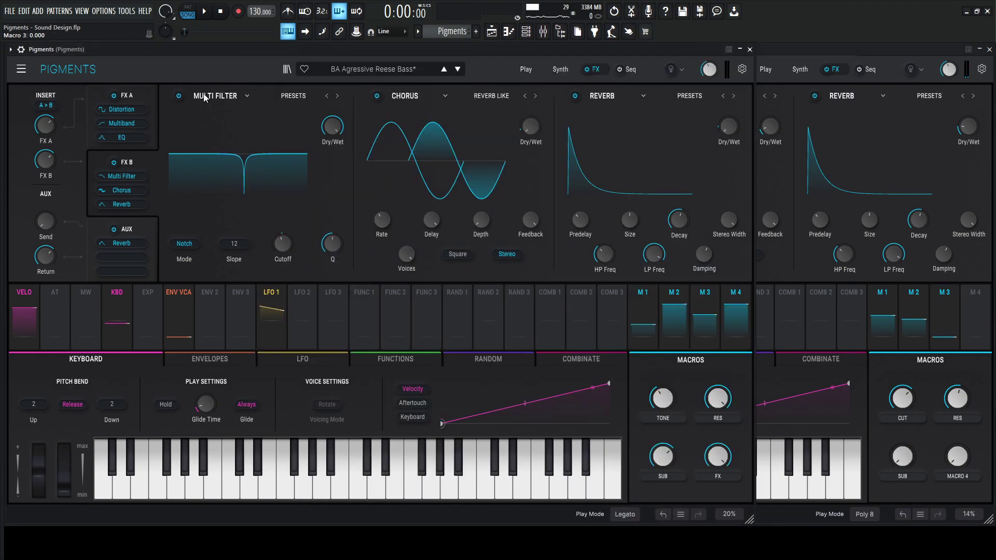
pyautogui.click(814, 52)
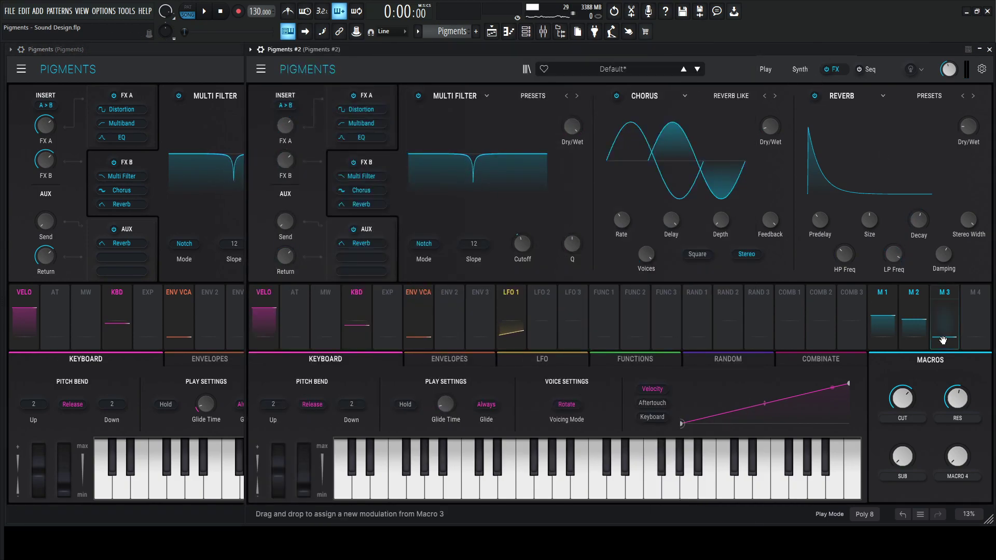
# Rename Macro 4 to FX and assign it to FX A Distortion dry/wet, set at 0%.
pyautogui.doubleClick(963, 476)
pyautogui.write('FX')
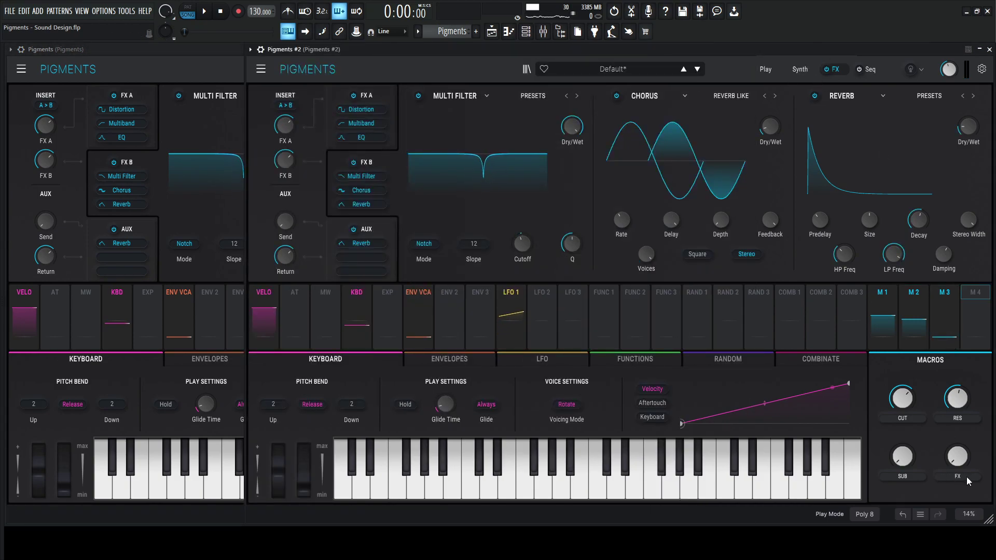
pyautogui.press('Return')
pyautogui.click(369, 93)
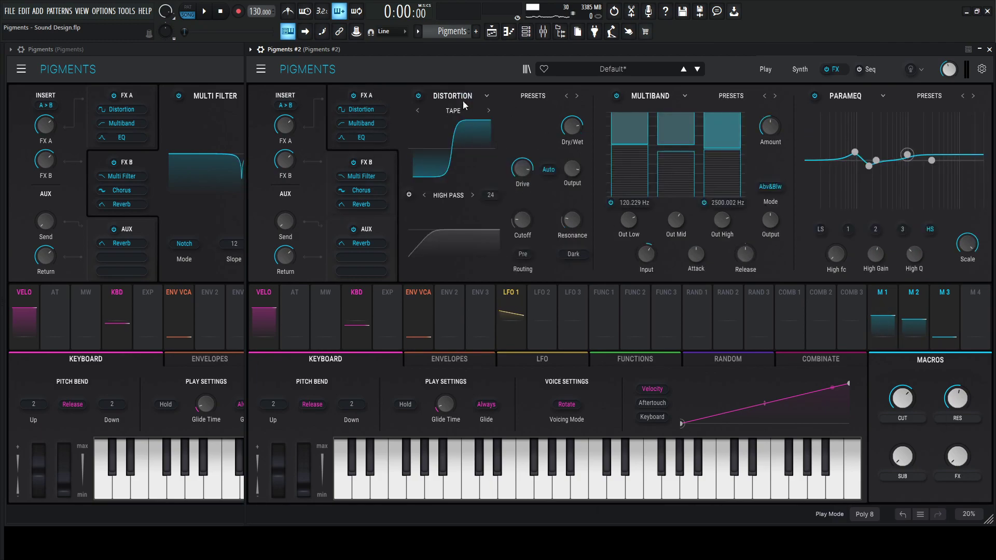
pyautogui.moveTo(971, 332); pyautogui.dragTo(562, 127)
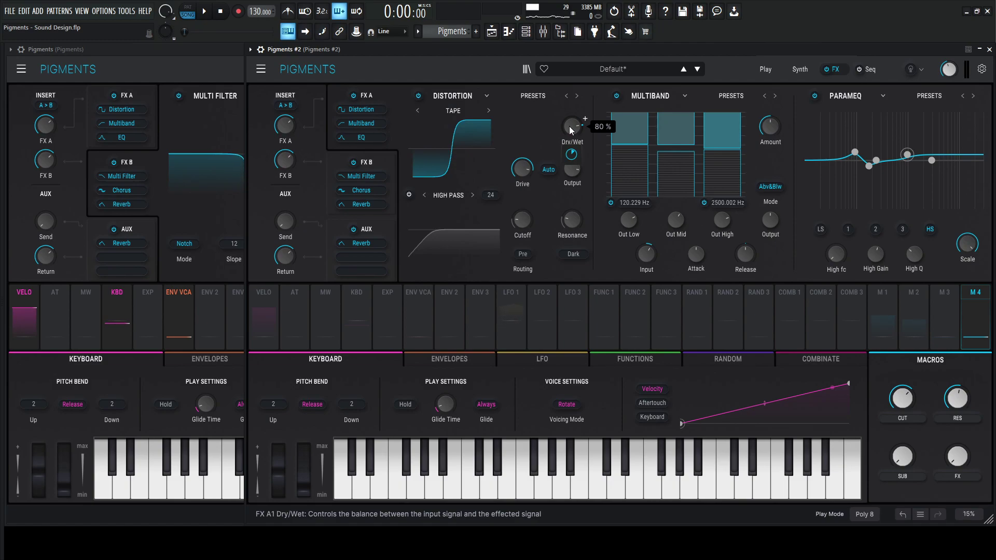
pyautogui.moveTo(569, 129); pyautogui.dragTo(569, 166)
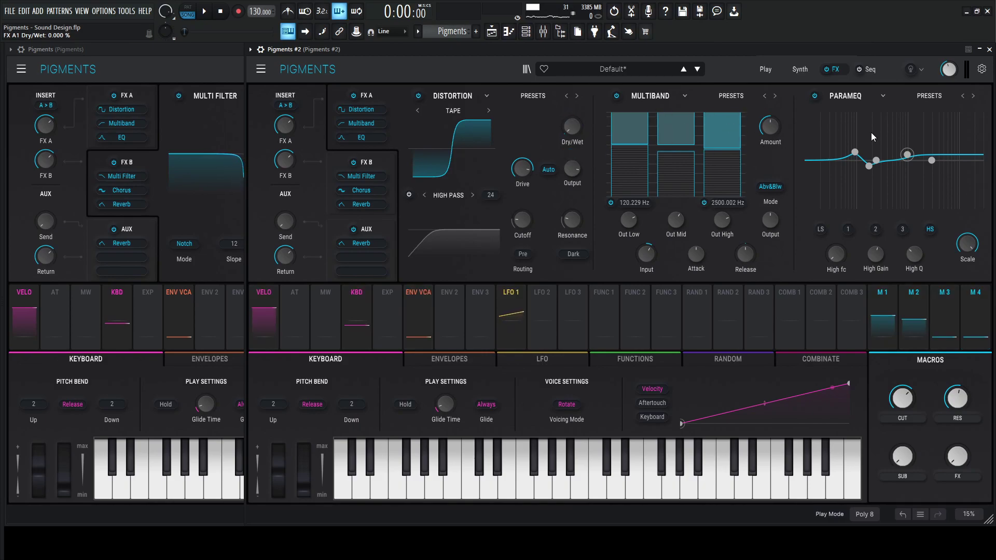
# Assign the FX macro to FX B Chorus and Reverb dry/wet, with Chorus at 0%.
pyautogui.click(363, 165)
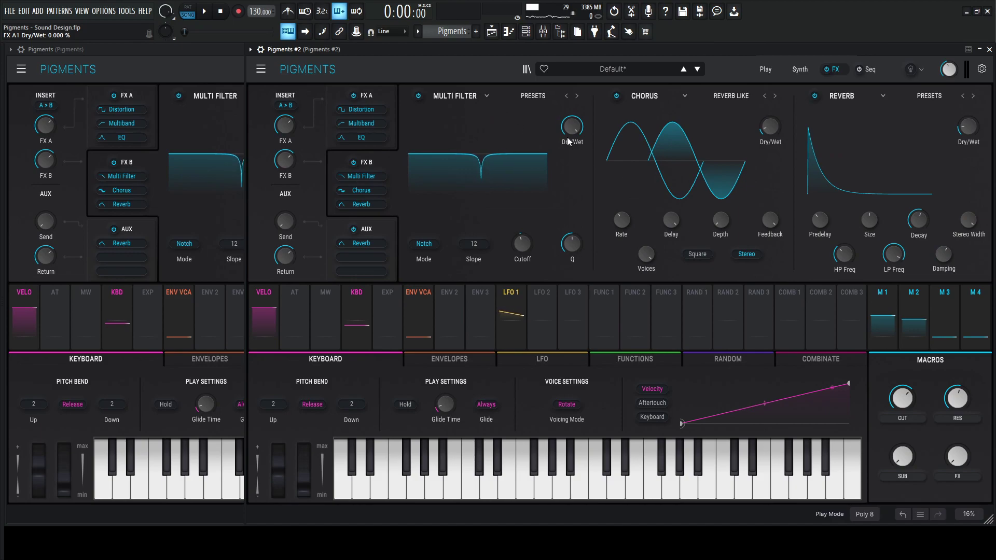
pyautogui.click(223, 73)
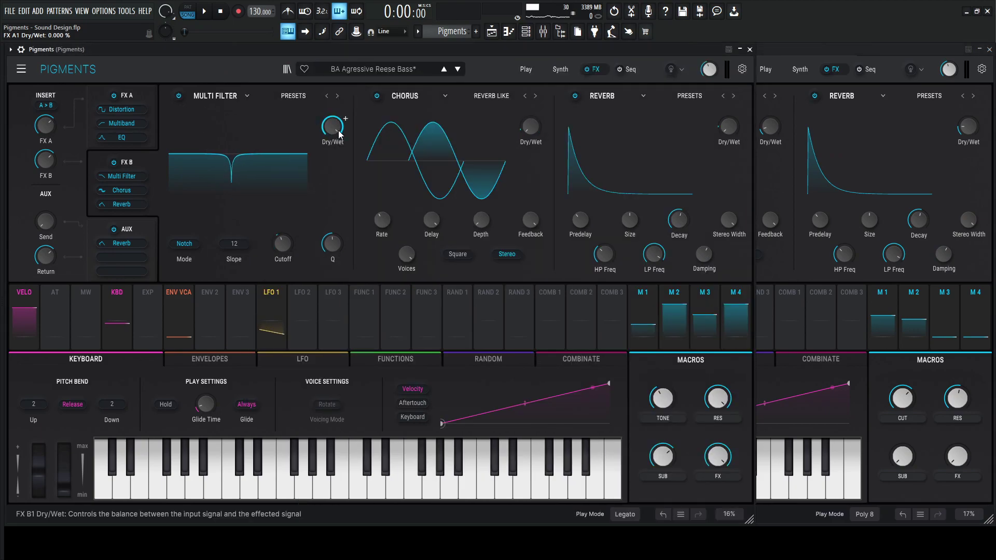
pyautogui.click(824, 53)
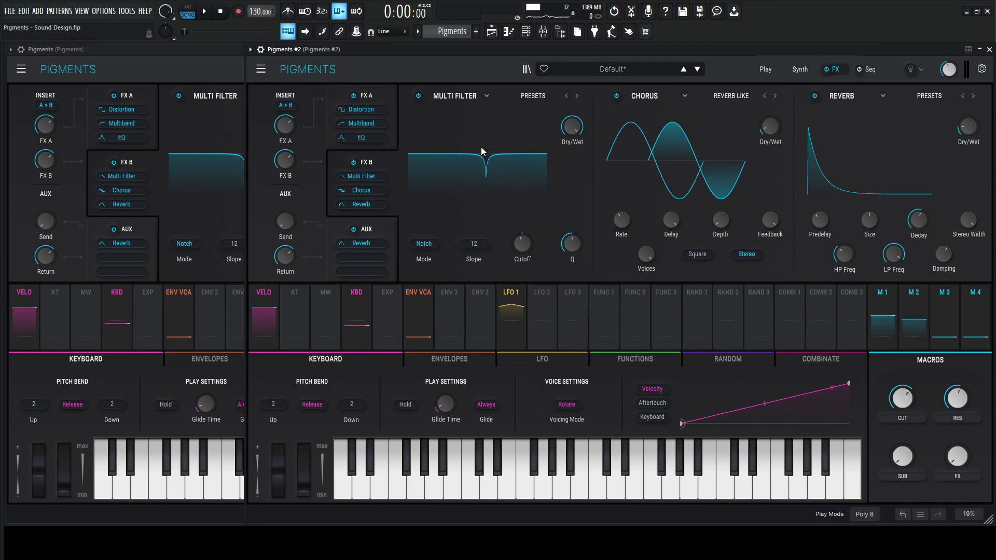
pyautogui.moveTo(973, 342); pyautogui.dragTo(769, 126)
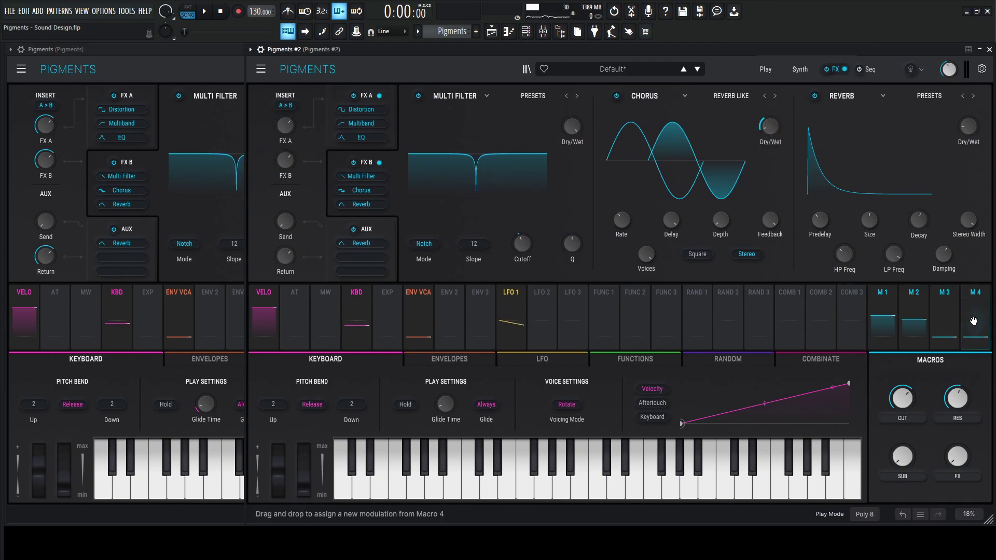
pyautogui.moveTo(973, 322); pyautogui.dragTo(966, 124)
pyautogui.moveTo(768, 127); pyautogui.dragTo(769, 159)
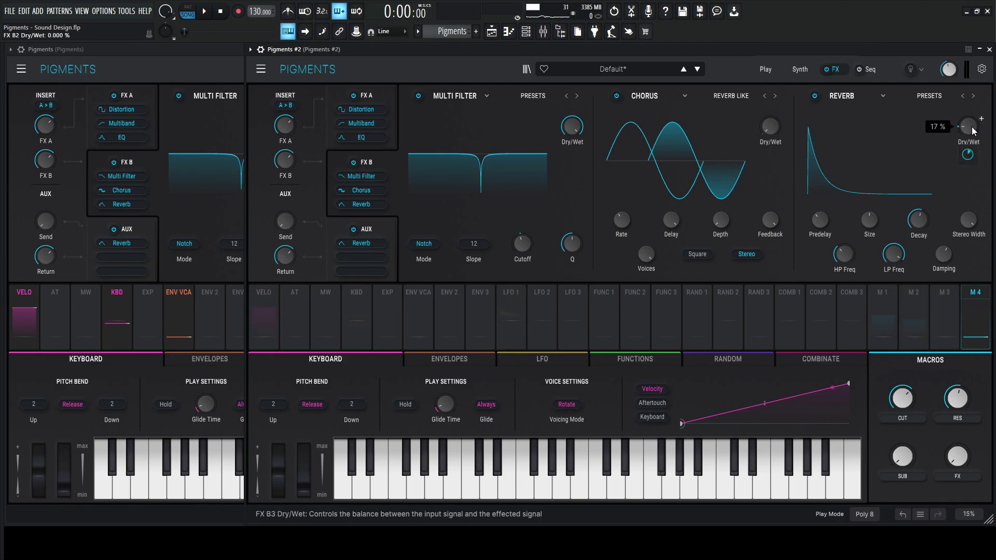
pyautogui.moveTo(967, 154); pyautogui.dragTo(967, 145)
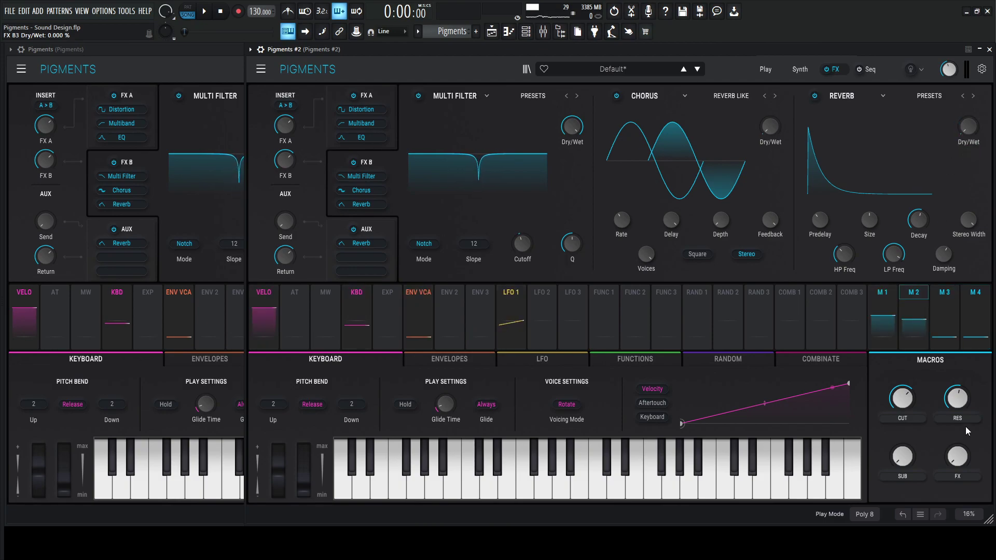
# Turn the FX macro to full and play the bass while nudging the CUT macro.
pyautogui.moveTo(962, 464); pyautogui.dragTo(962, 387)
pyautogui.press('space')
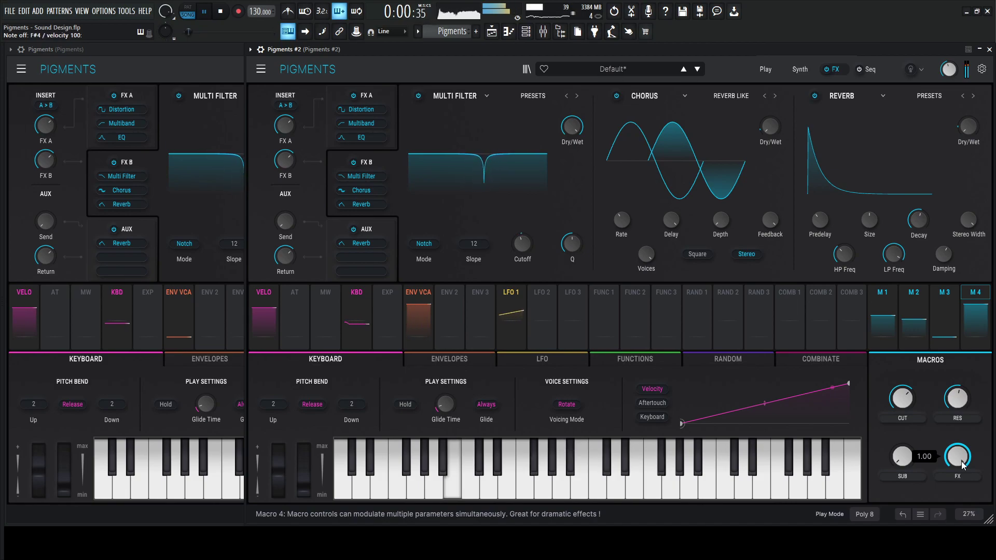
pyautogui.moveTo(902, 399)
pyautogui.mouseDown()
pyautogui.moveTo(903, 406)
pyautogui.moveTo(902, 385)
pyautogui.mouseUp()
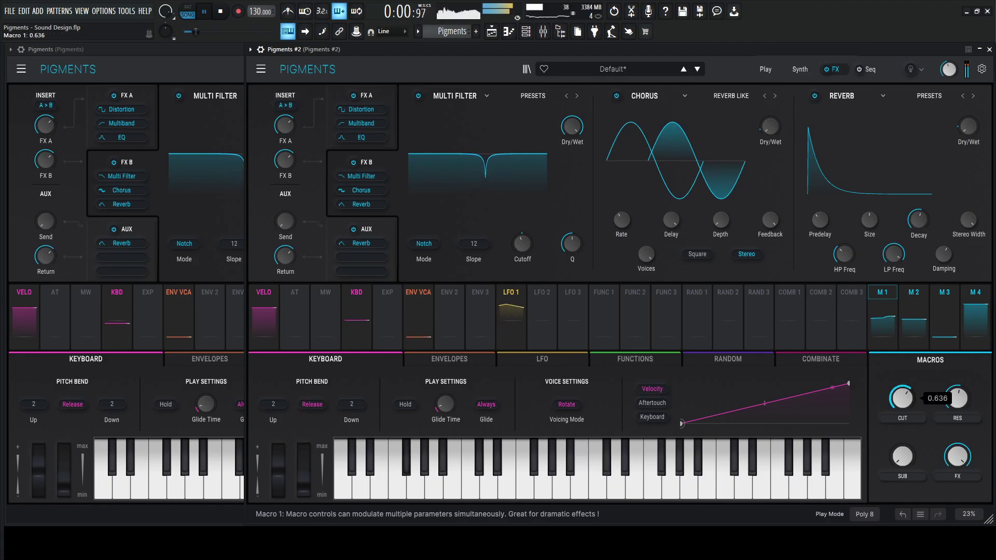
pyautogui.press('space')
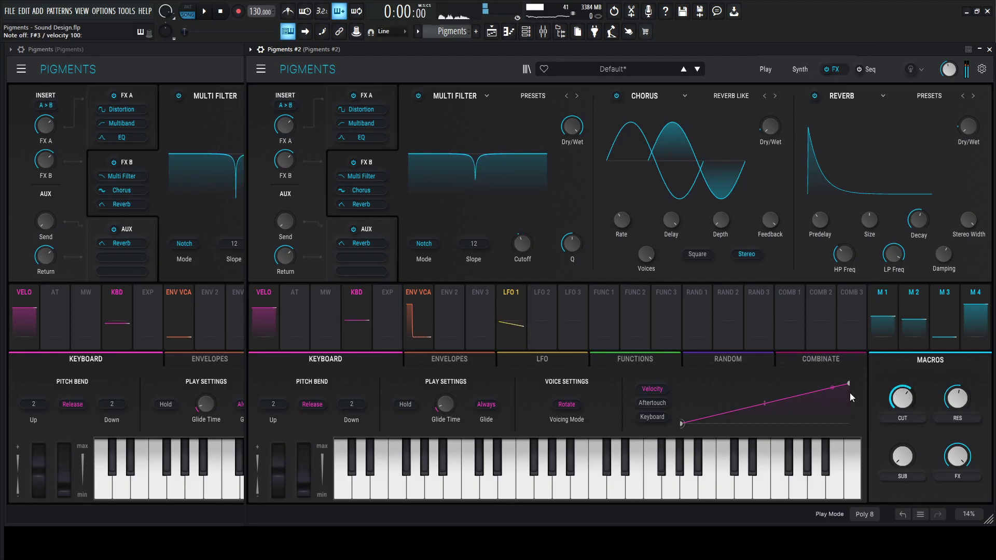
# Switch Pigments #2 play mode from Poly 8 to Legato, matching the reference preset.
pyautogui.click(160, 370)
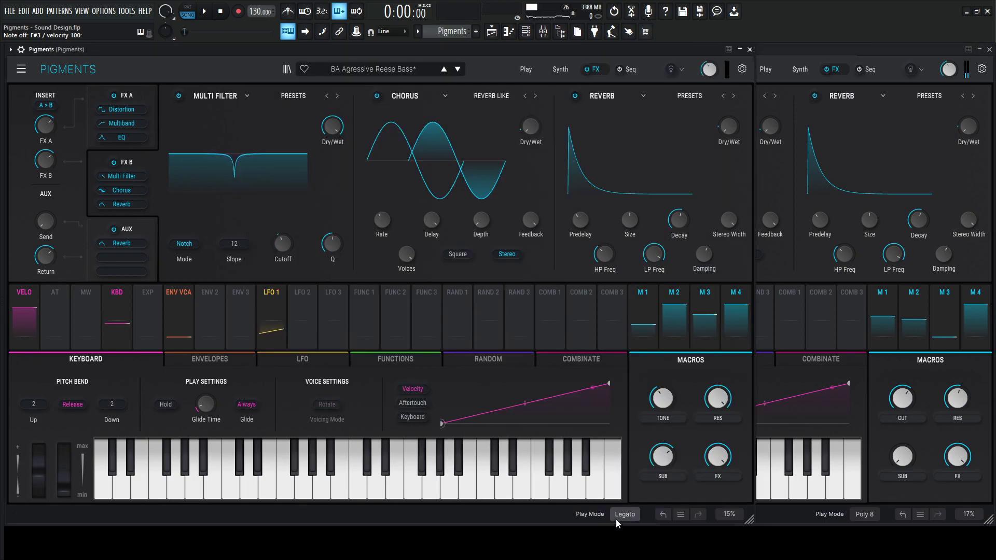
pyautogui.click(855, 512)
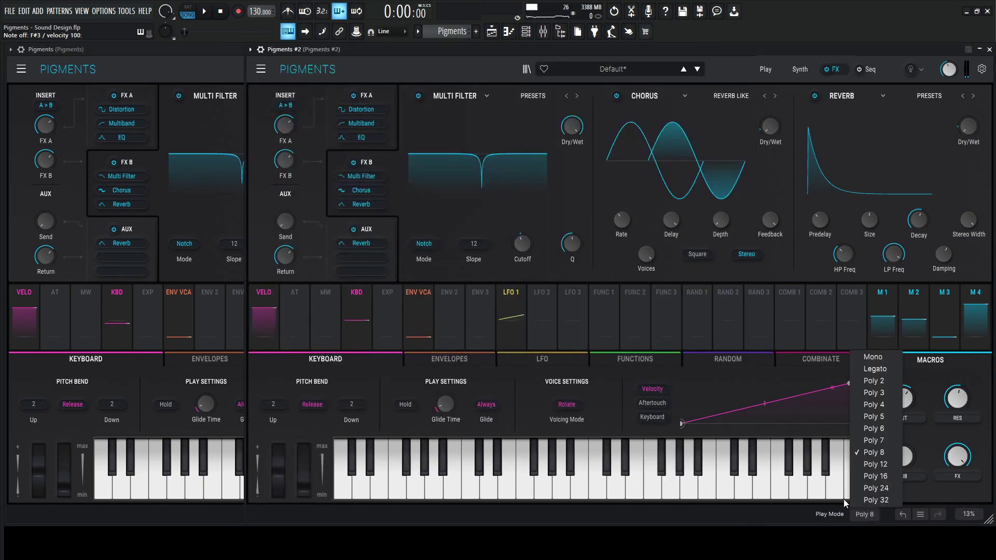
pyautogui.click(876, 369)
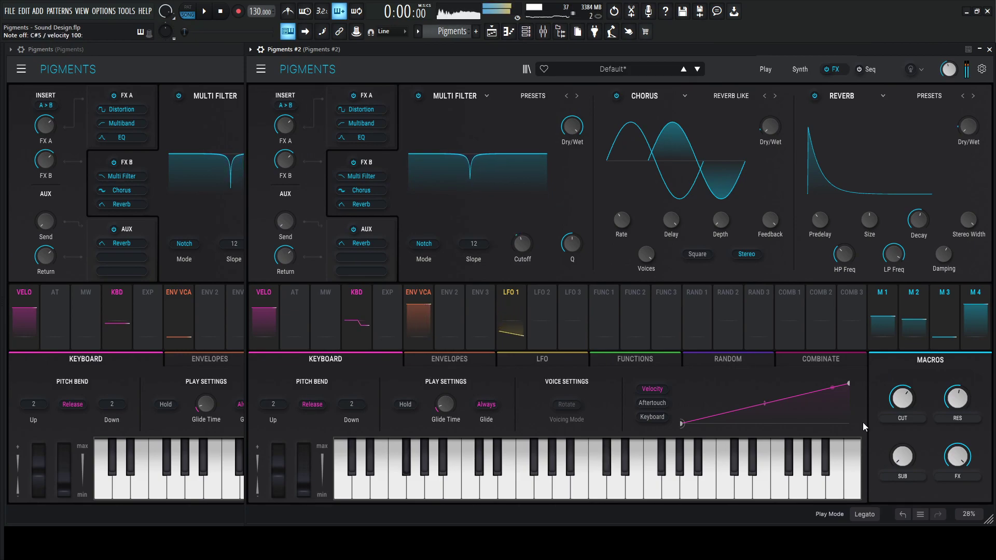
# Play the bass while sweeping the CUT macro, ending around 0.46.
pyautogui.moveTo(907, 400)
pyautogui.press('space')
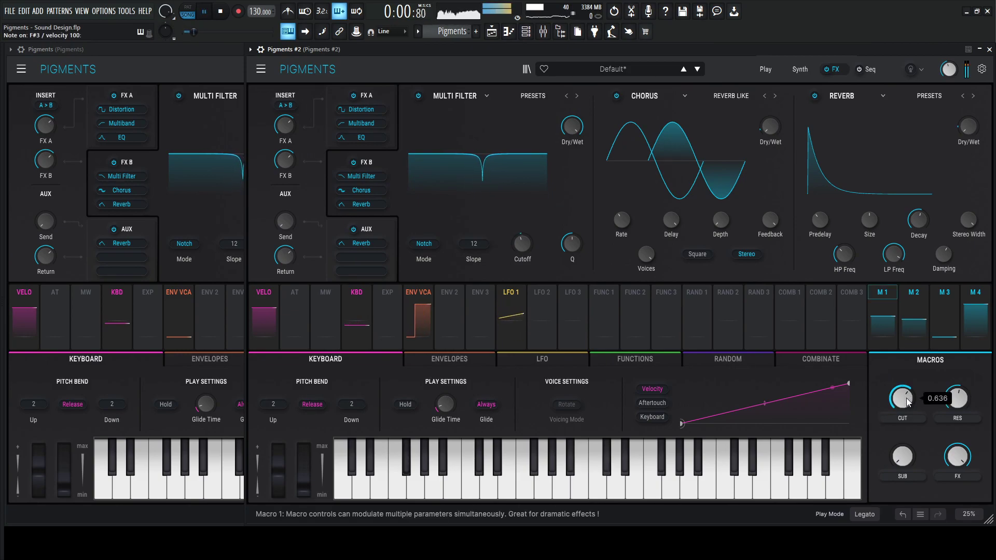
pyautogui.moveTo(906, 400)
pyautogui.mouseDown()
pyautogui.moveTo(906, 426)
pyautogui.moveTo(907, 411)
pyautogui.mouseUp()
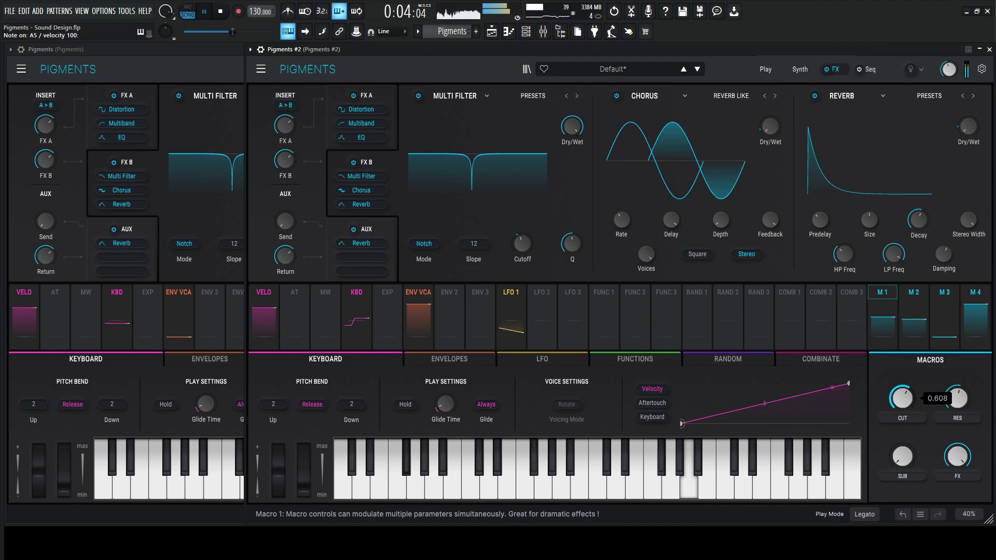
pyautogui.moveTo(903, 398)
pyautogui.mouseDown()
pyautogui.moveTo(906, 407)
pyautogui.moveTo(907, 384)
pyautogui.moveTo(907, 418)
pyautogui.mouseUp()
# Play the reference BA Agressive Reese Bass while sweeping its TONE macro, then save the project.
pyautogui.press('space')
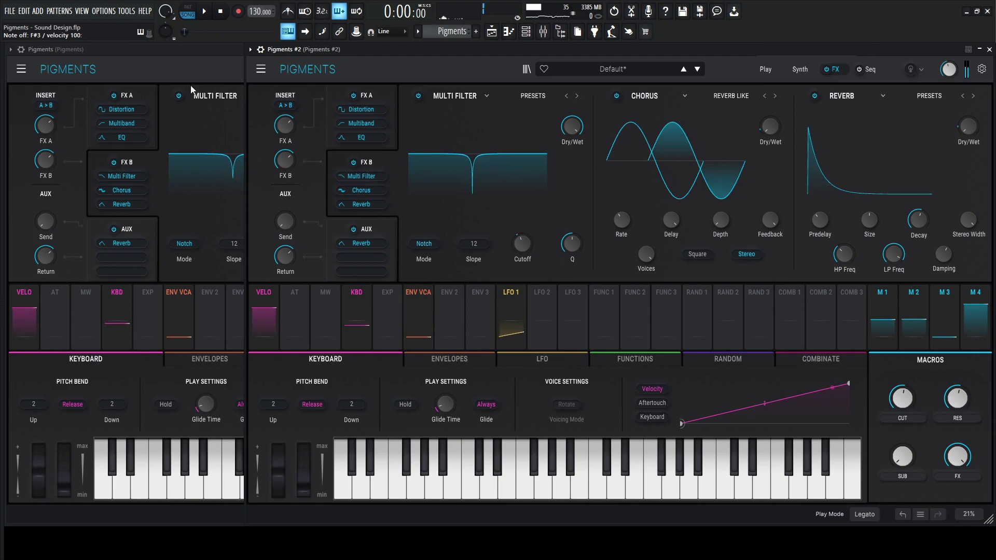
pyautogui.click(191, 83)
pyautogui.press('space')
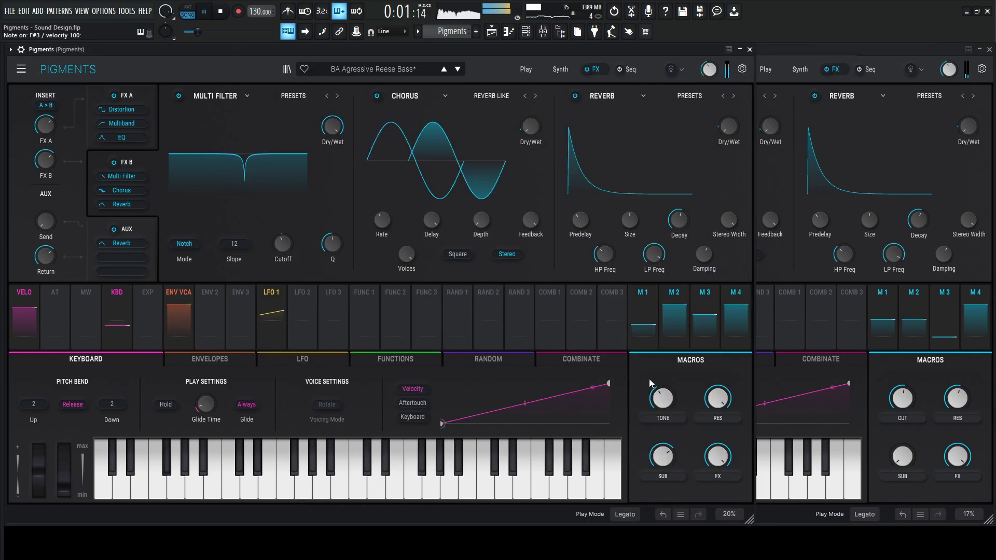
pyautogui.moveTo(663, 398)
pyautogui.mouseDown()
pyautogui.moveTo(663, 366)
pyautogui.moveTo(662, 407)
pyautogui.mouseUp()
pyautogui.press('space')
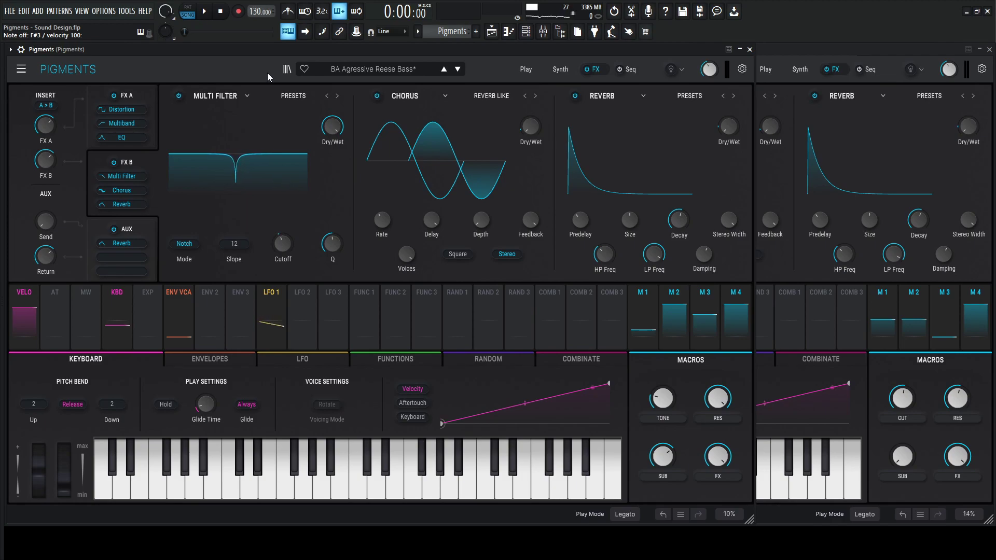
pyautogui.hotkey('ctrl', 's')
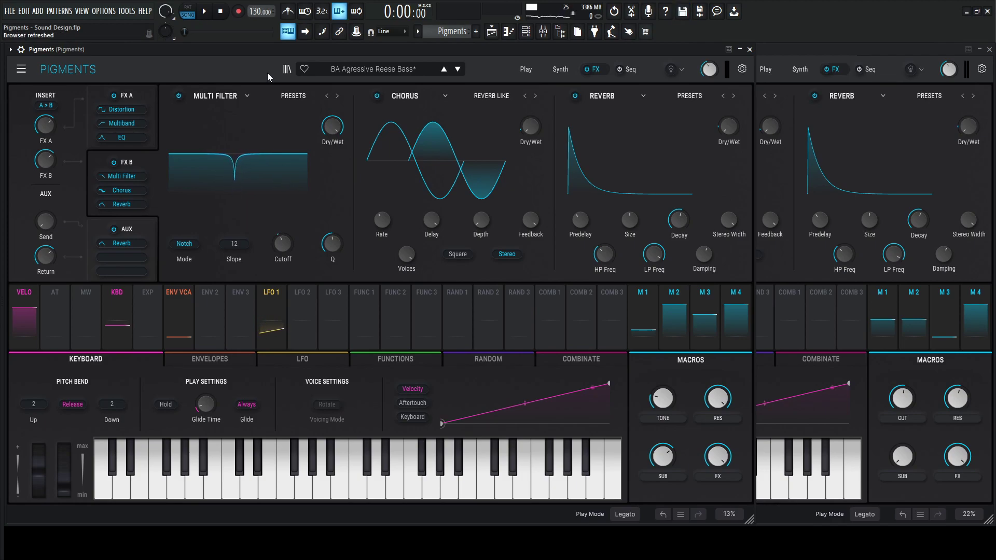